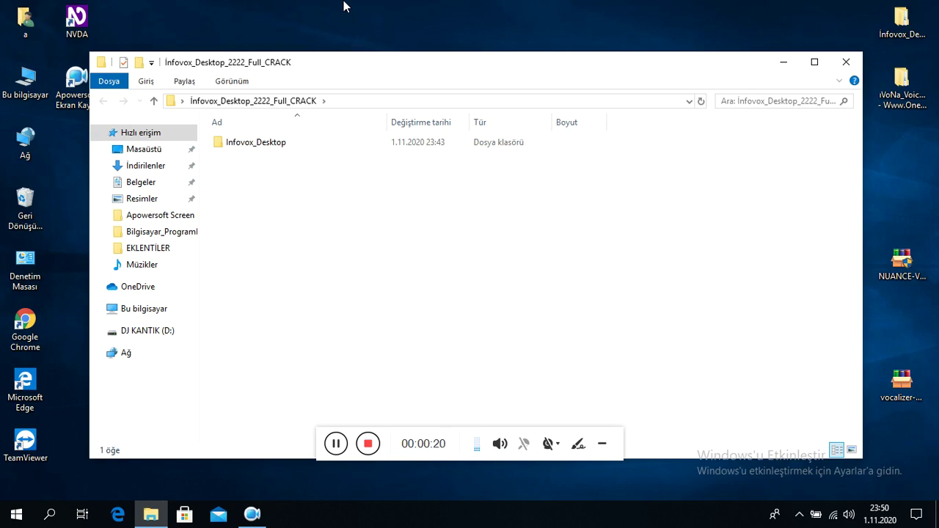
Open the Infovox_Desktop folder and launch the Infovox Desktop v2.2 Engine installer.
key("Down")
key("Return")
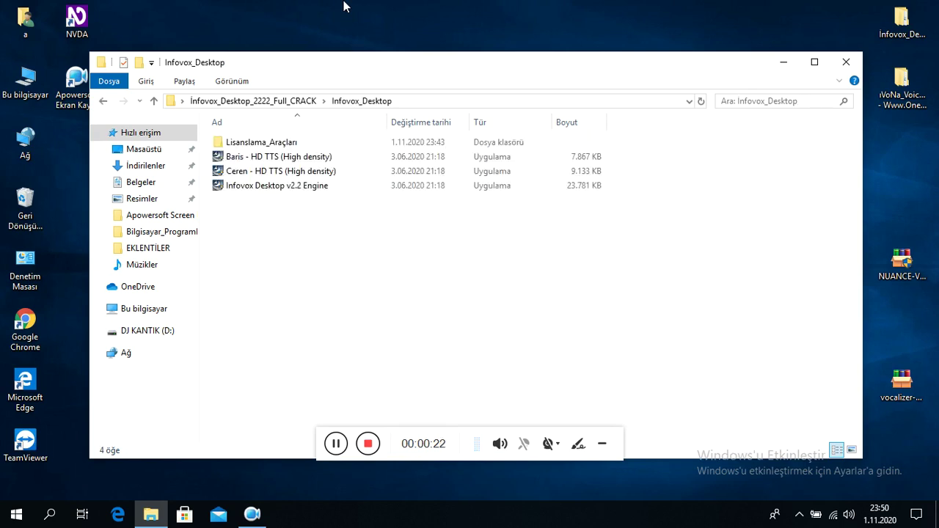
key("Down")
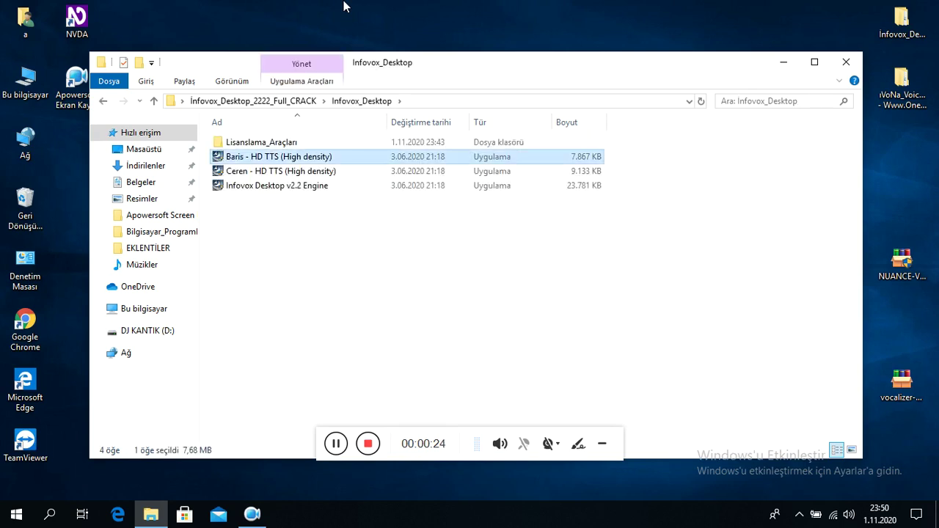
key("Up")
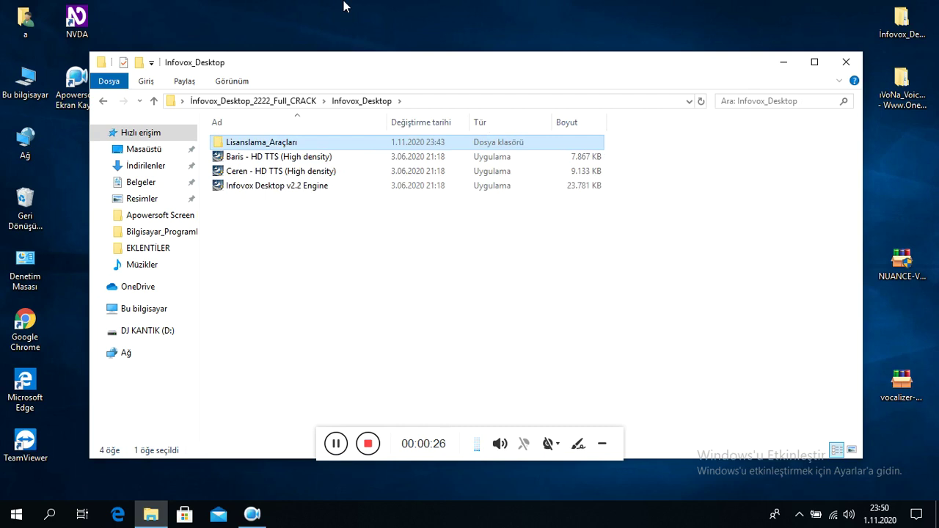
key("Down")
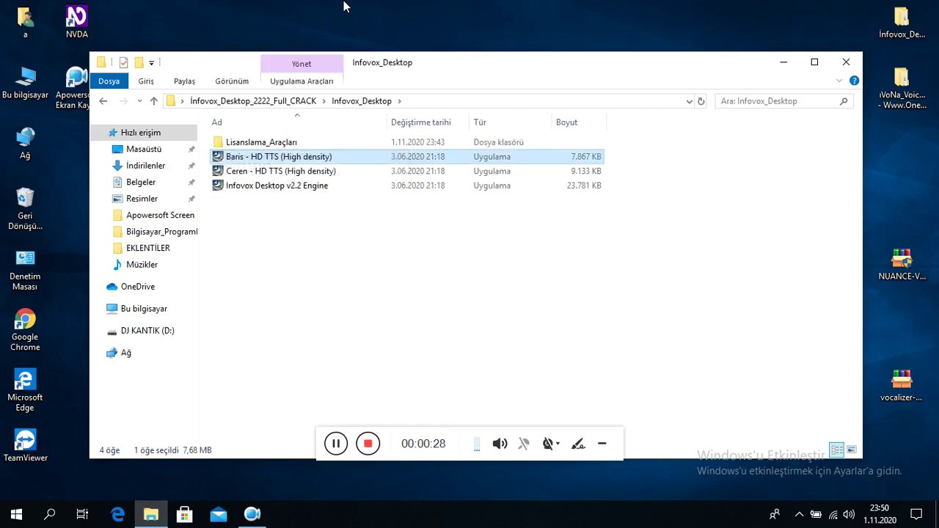
key("Down")
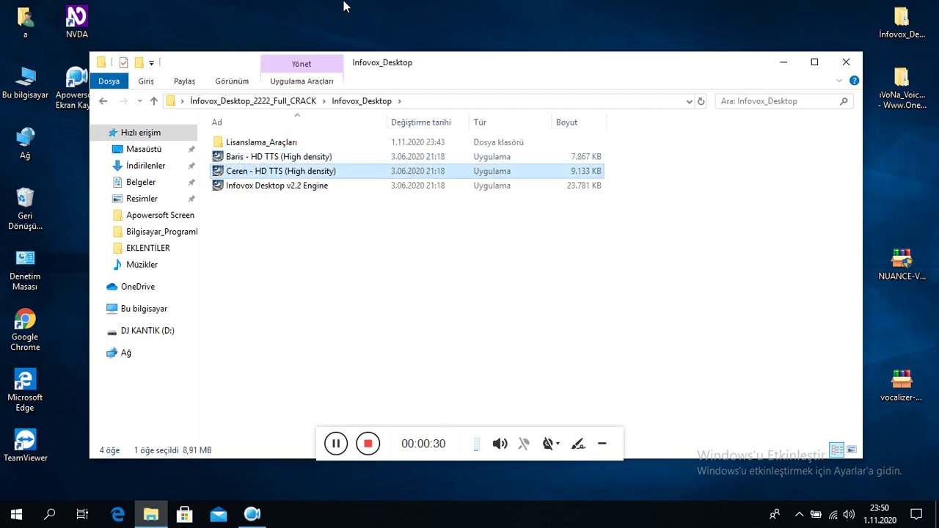
key("Down")
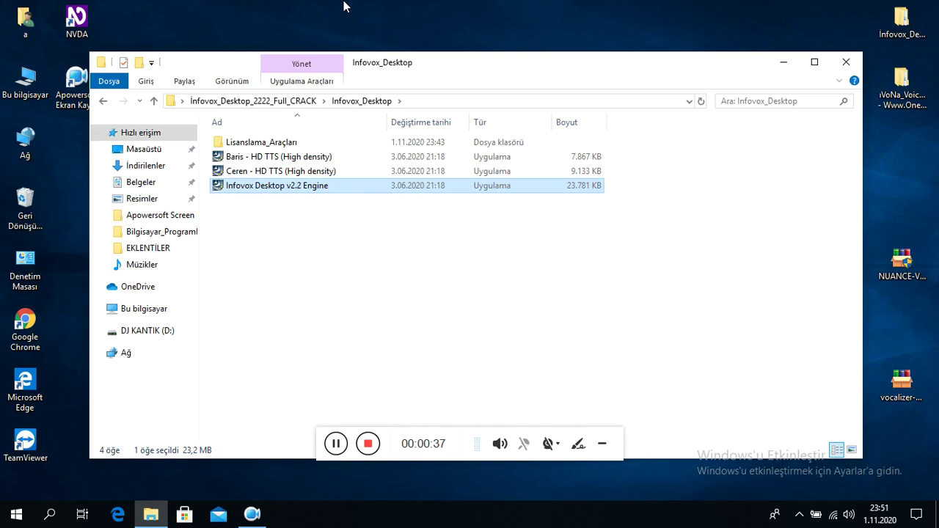
key("Return")
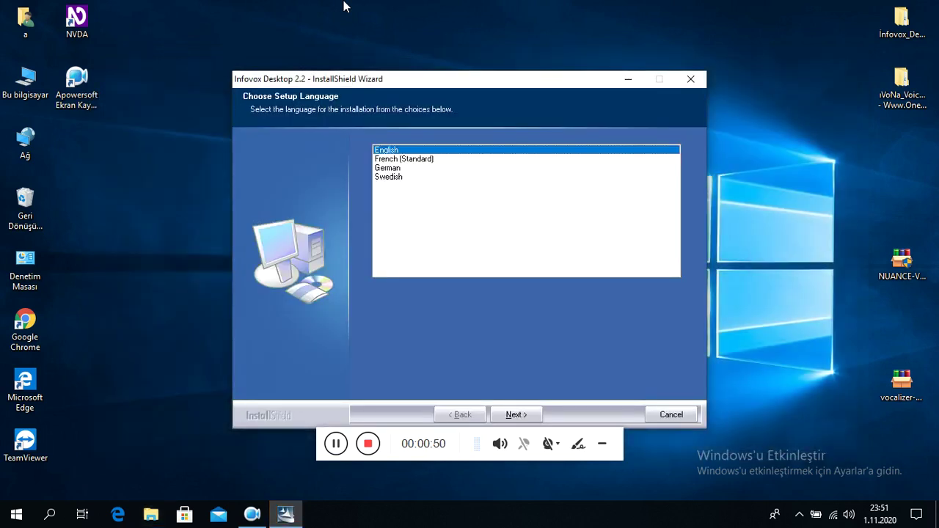
Choose English as the setup language for the Infovox Desktop 2.2 engine and continue.
key("Tab")
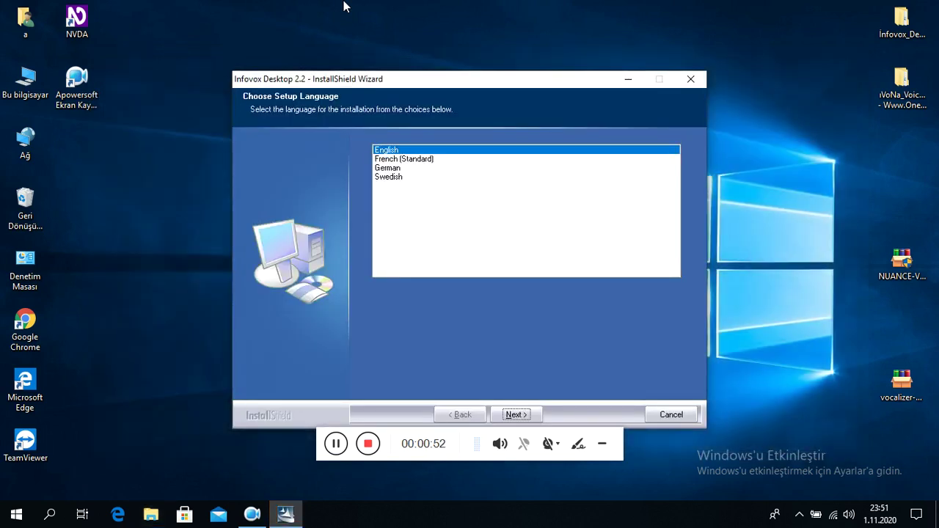
key("Tab")
key("Tab")
key("Down")
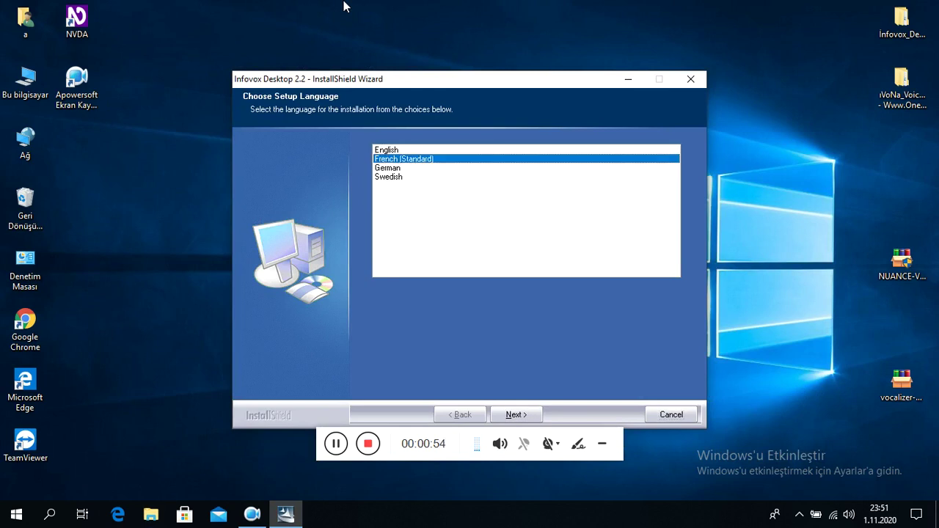
key("Up")
key("Tab")
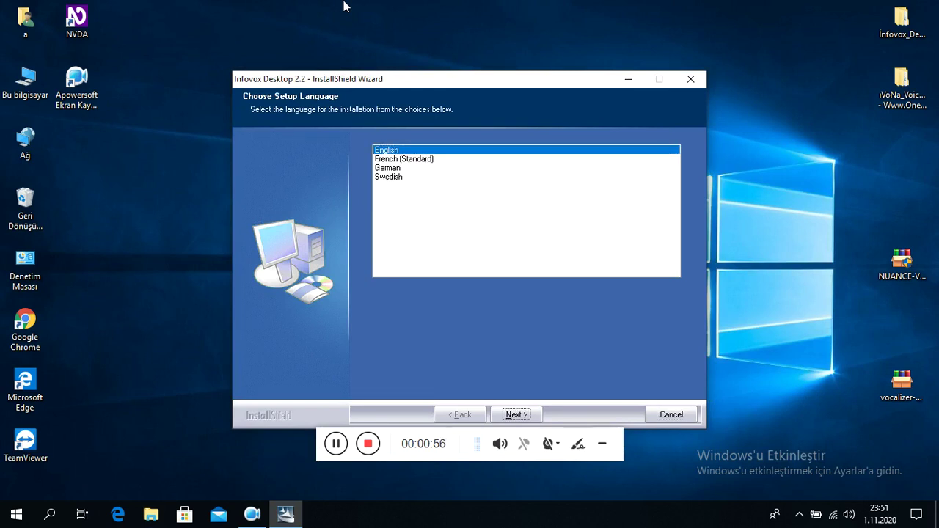
key("Return")
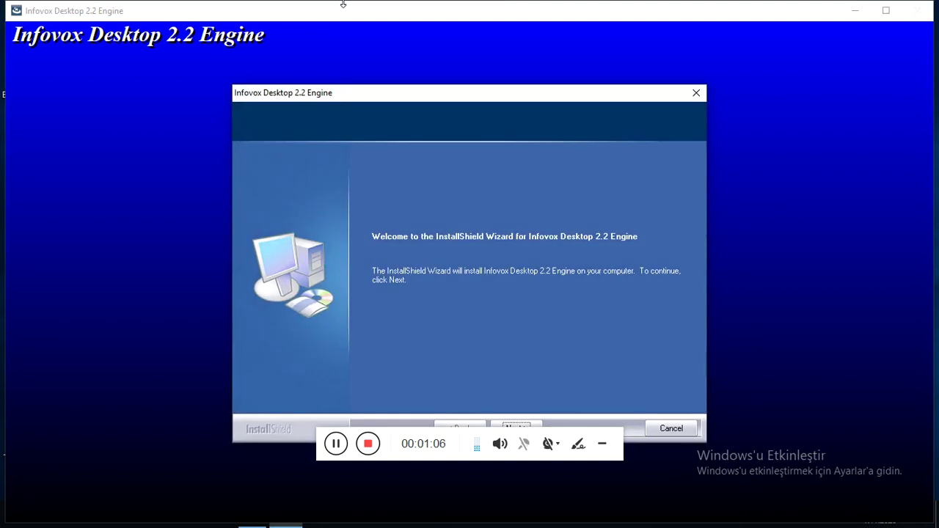
Proceed past the engine setup's welcome page and accept the terms of the license agreement.
key("Return")
key("Tab")
key("Tab")
key("Tab")
key("Tab")
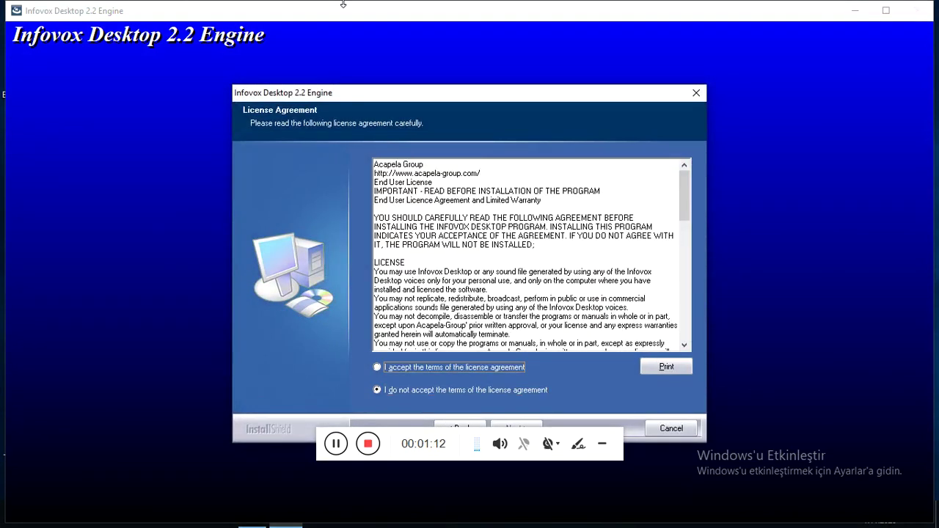
key("space")
key("Tab")
key("Tab")
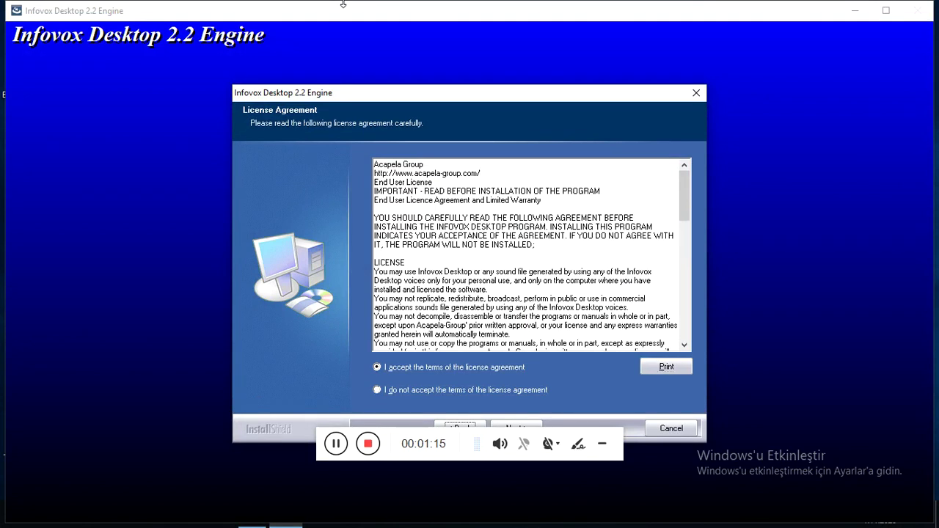
key("Tab")
key("Return")
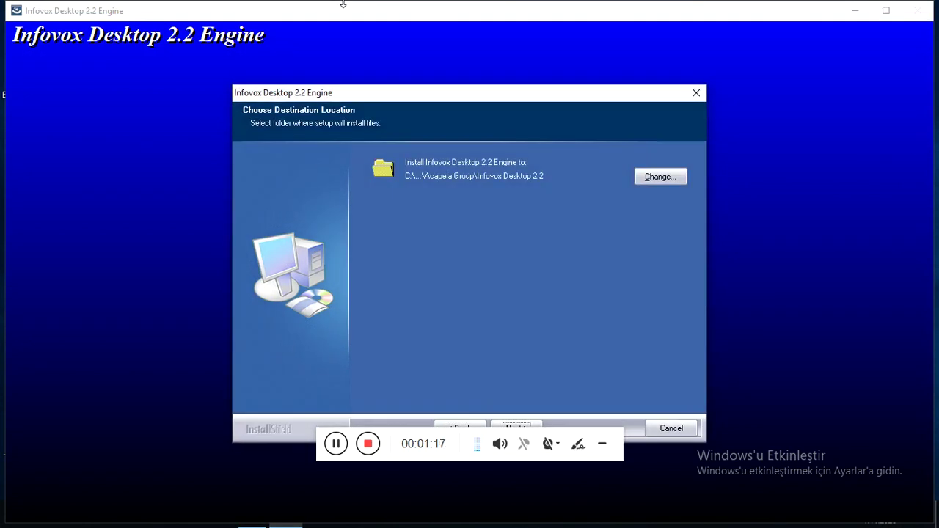
Install the engine to the default Acapela Group\Infovox Desktop 2.2 destination.
key("Tab")
key("Tab")
key("Tab")
key("Tab")
key("Return")
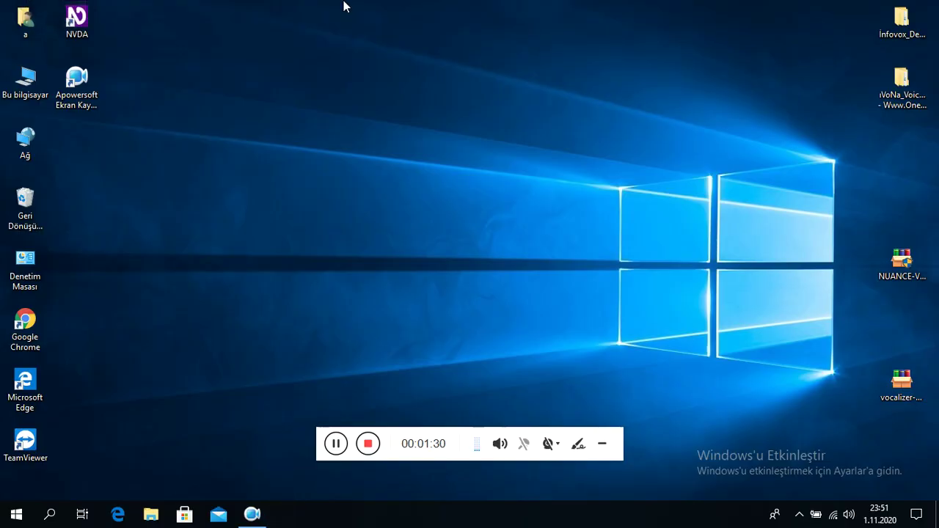
Reopen the Infovox_Desktop folder inside İnfovox_Desktop_2222_Full_CRACK on the desktop and launch the Baris - HD TTS (High density) installer.
key("i")
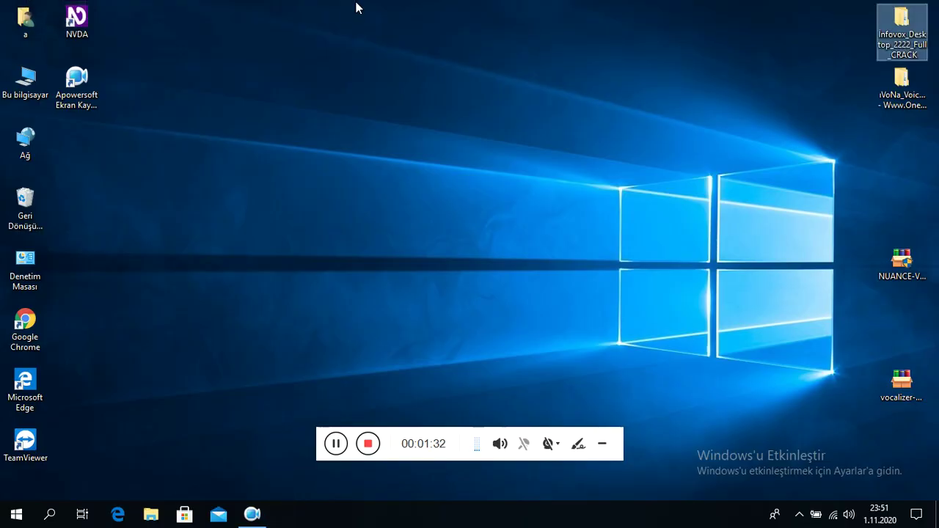
key("i")
key("i")
key("Return")
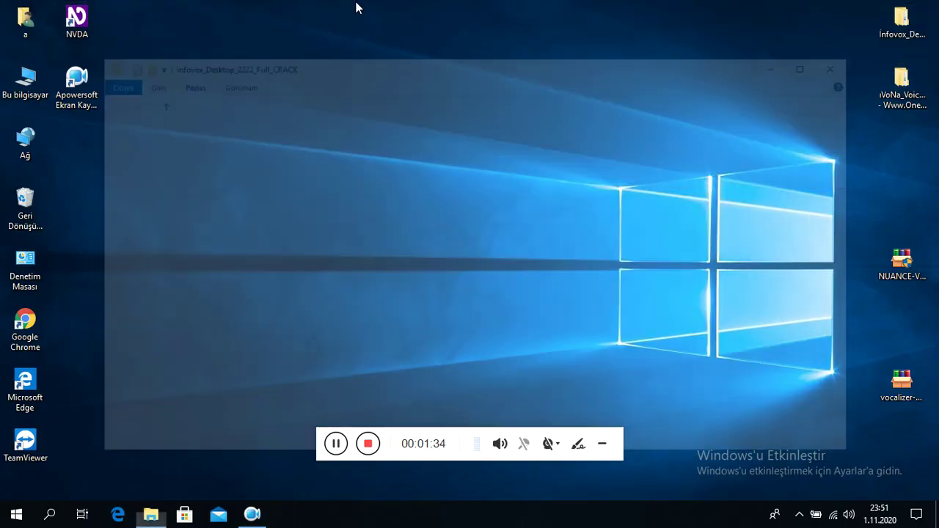
key("Down")
key("Return")
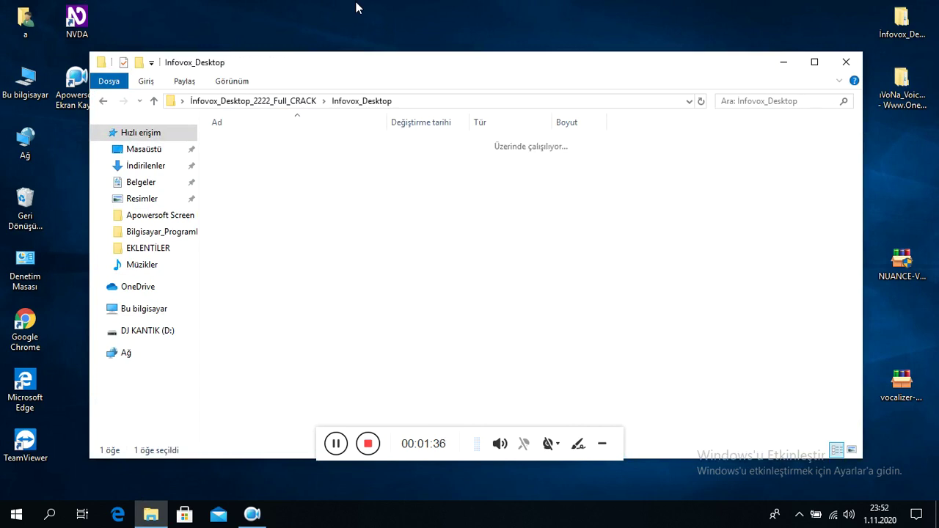
key("Down")
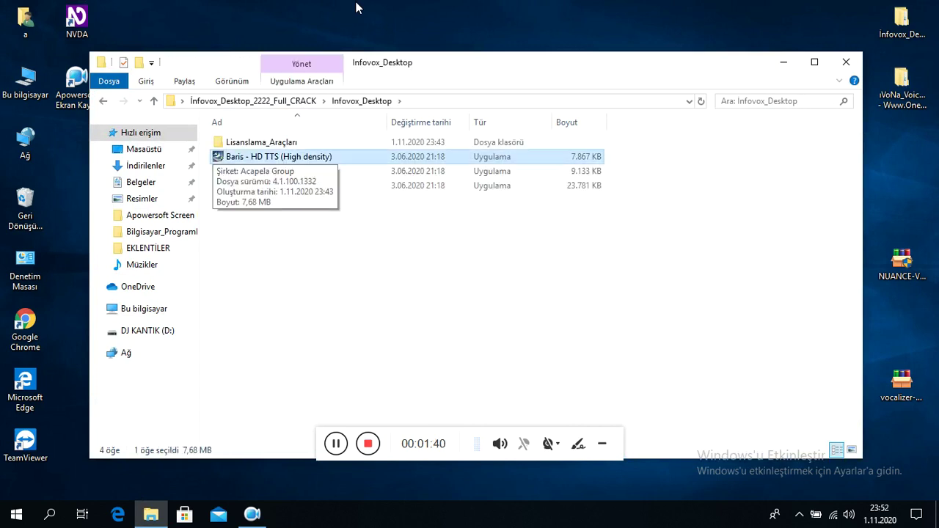
key("Return")
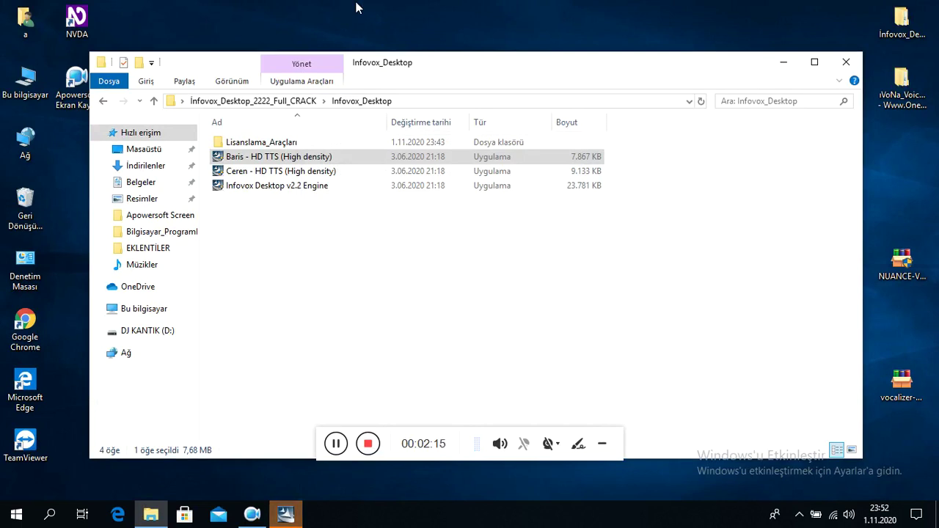
Choose French (Standard) as the setup language for the Baris voice installer and continue.
key("Down")
key("Down")
key("Down")
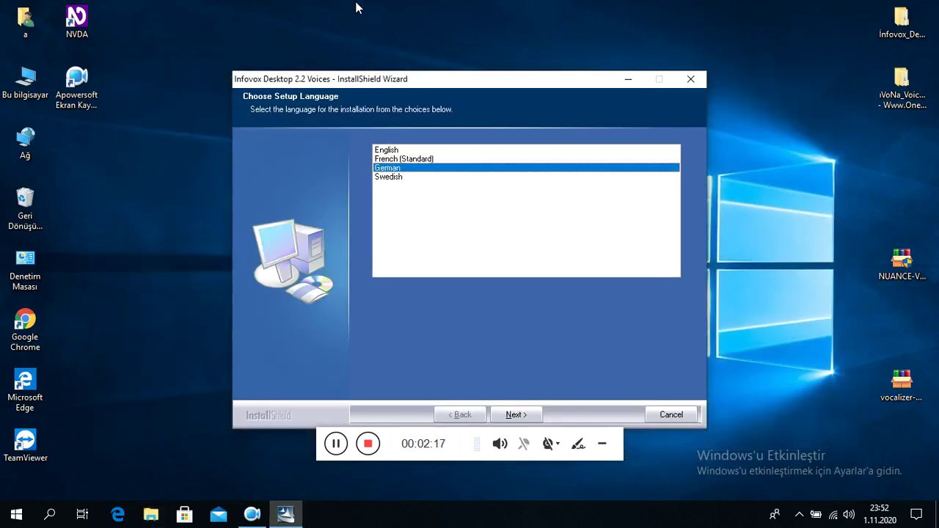
key("Up")
key("Up")
key("Up")
key("Down")
key("Tab")
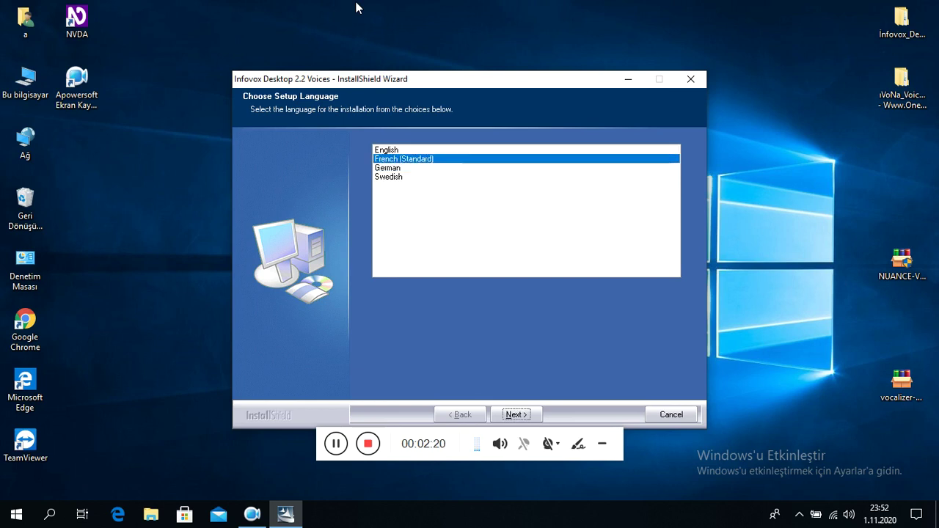
key("Return")
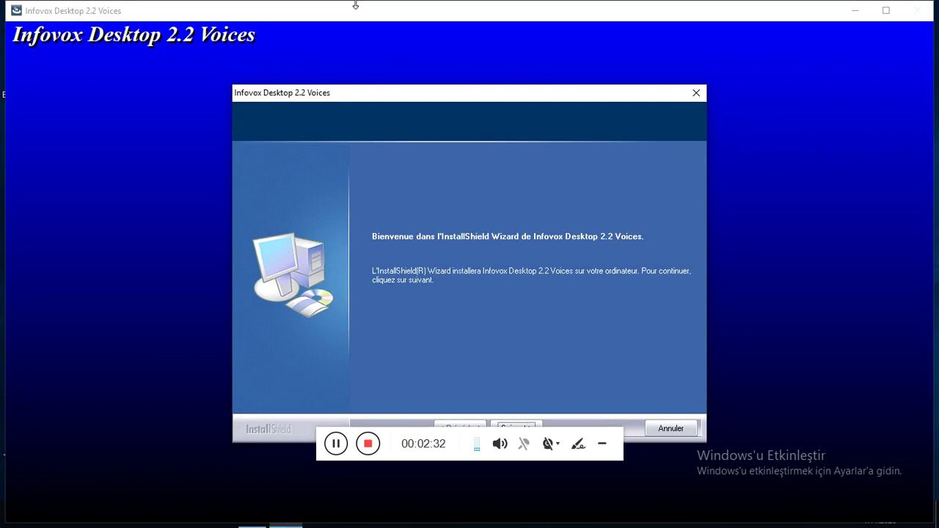
Install the Baris22k, Turkish voice with the default settings, finish the wizard and dismiss the licence notice.
key("Tab")
key("Tab")
key("Return")
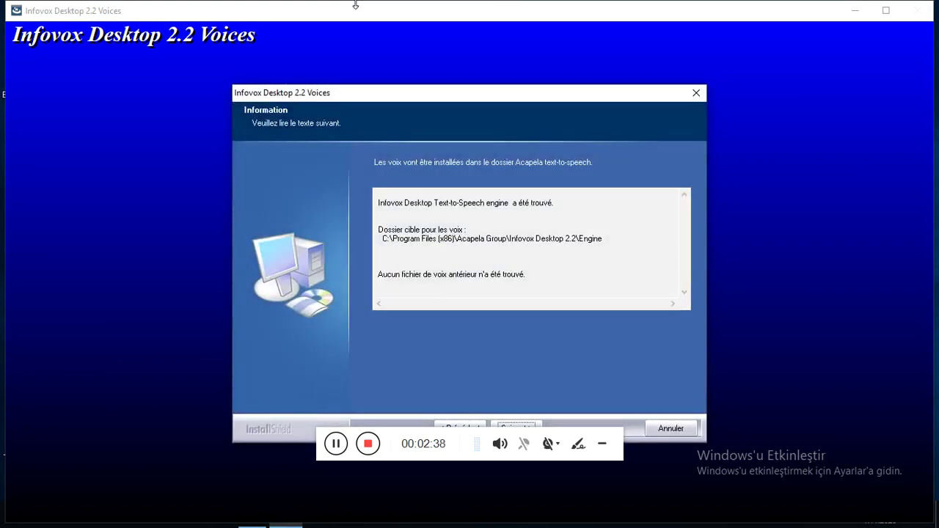
key("Return")
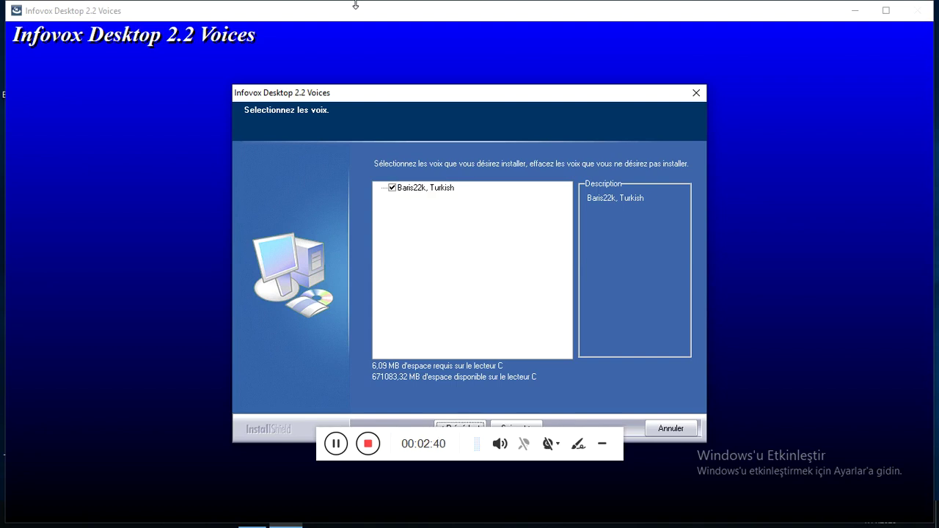
key("Tab")
key("Return")
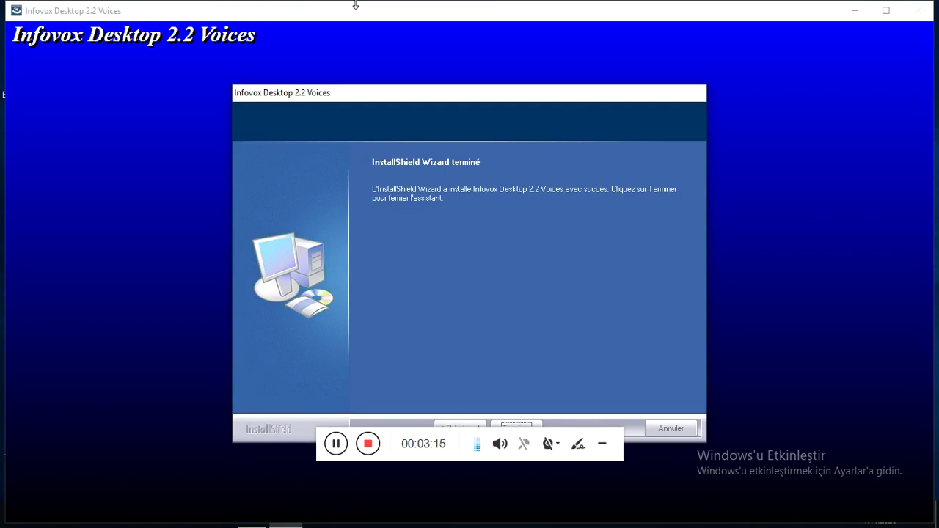
key("Return")
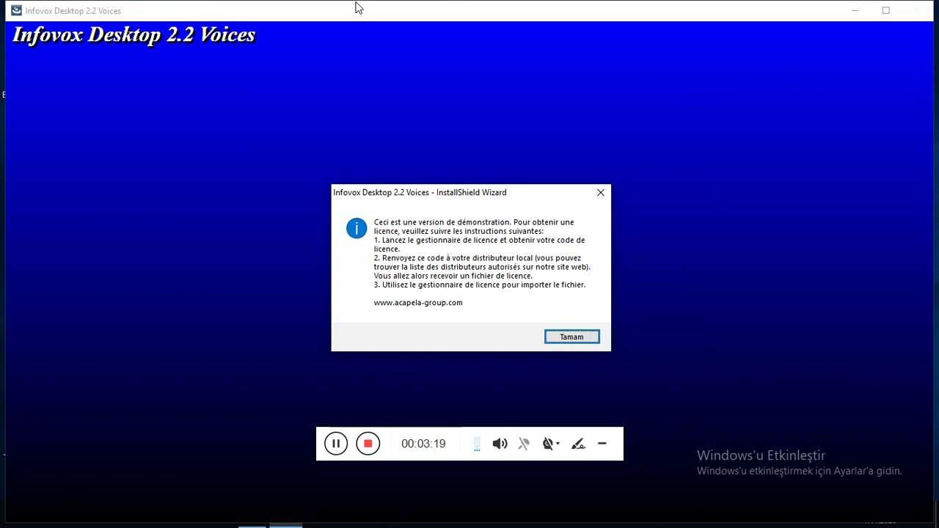
key("Return")
Return to the Infovox_Desktop folder from the desktop and launch the Ceren - HD TTS (High density) installer.
key("i")
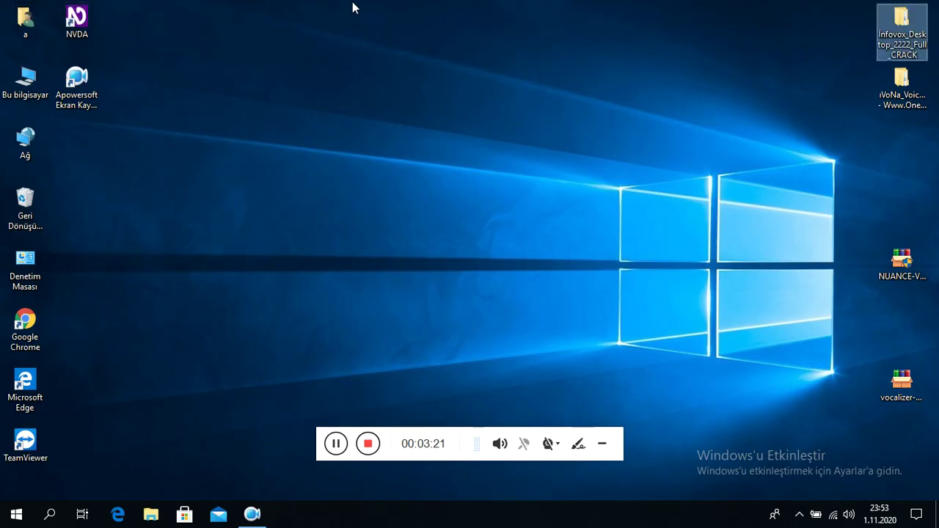
key("i")
key("i")
key("Return")
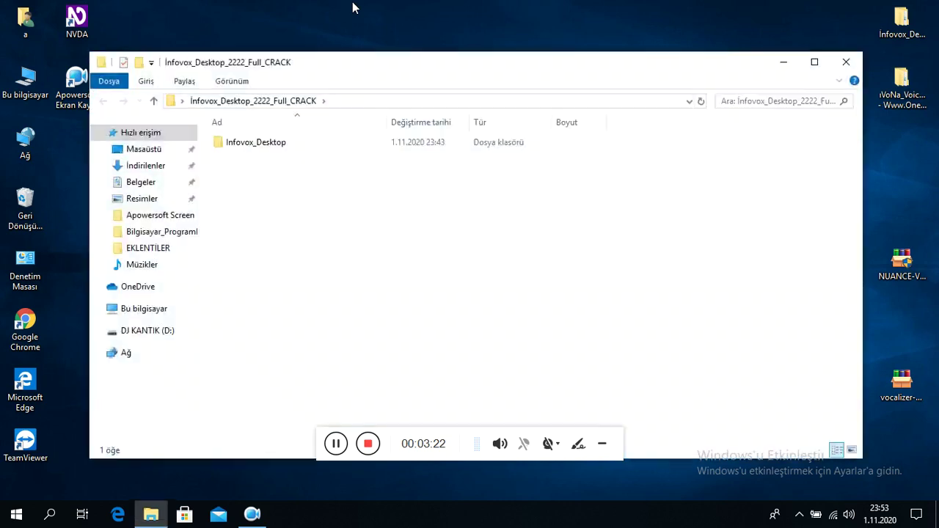
key("Down")
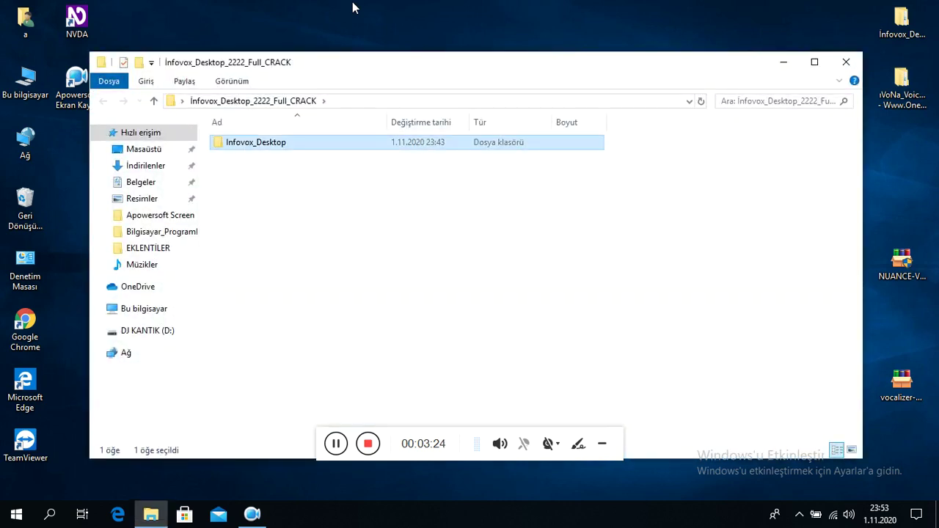
key("Return")
key("Down")
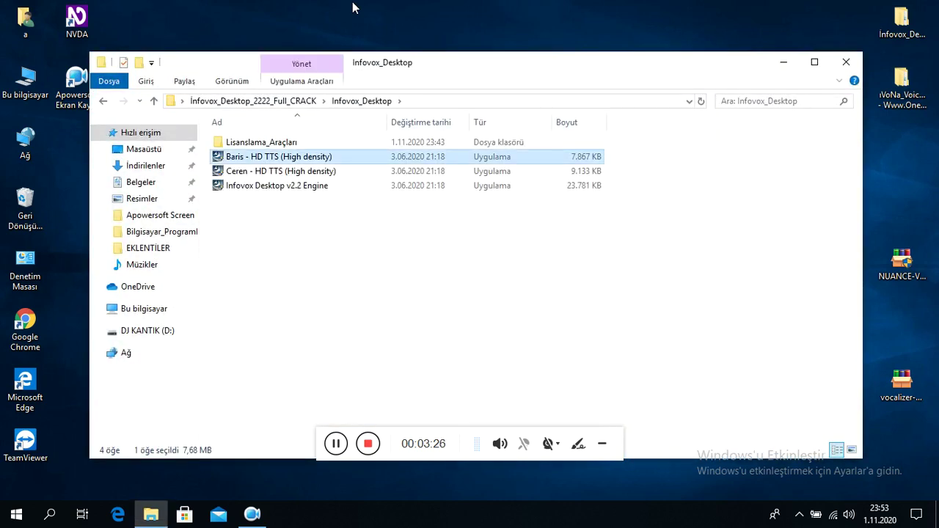
key("Up")
key("Down")
key("Down")
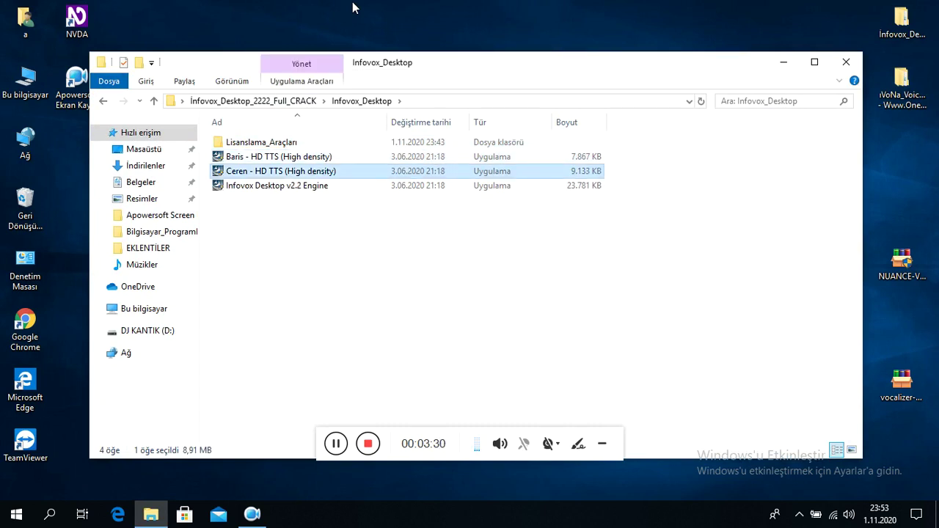
key("Return")
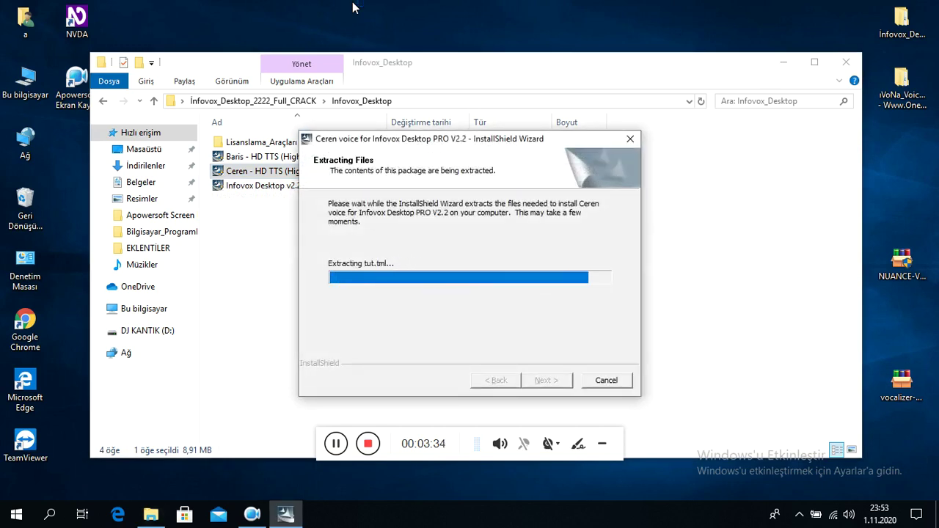
key("super+d")
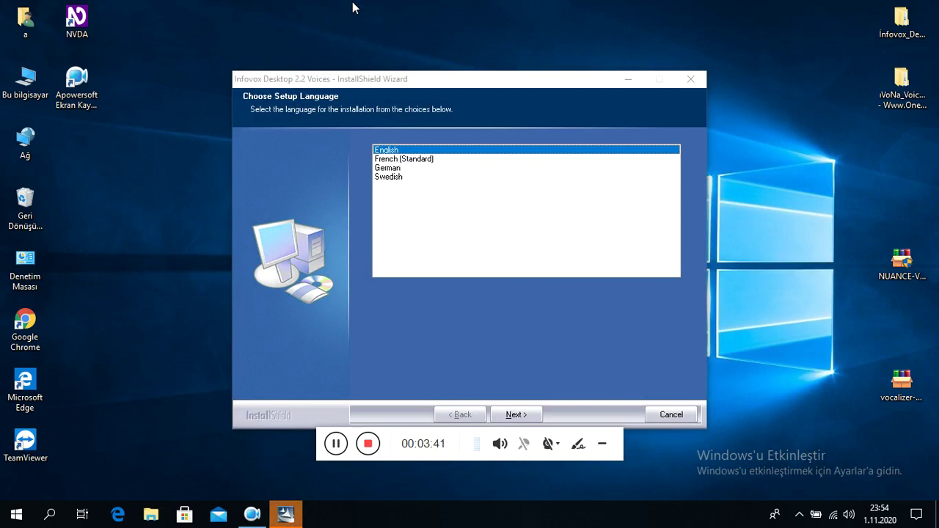
key("Insert+n")
key("Escape")
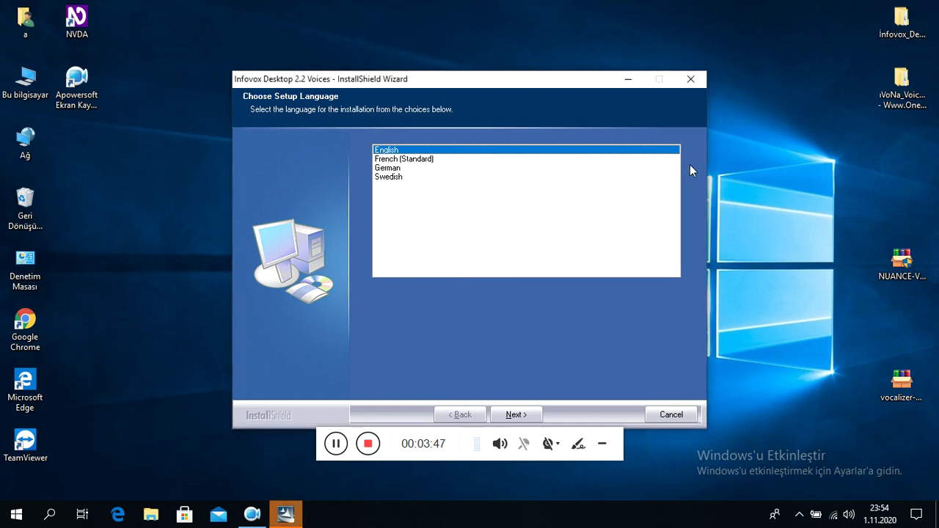
Choose Swedish as the setup language for the Ceren voice installer and continue.
key("Down")
key("Down")
key("Down")
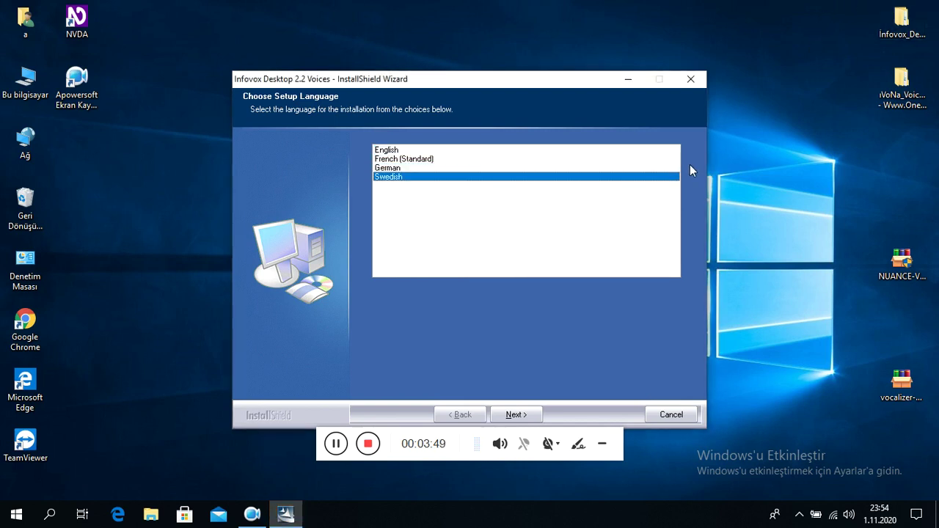
key("Tab")
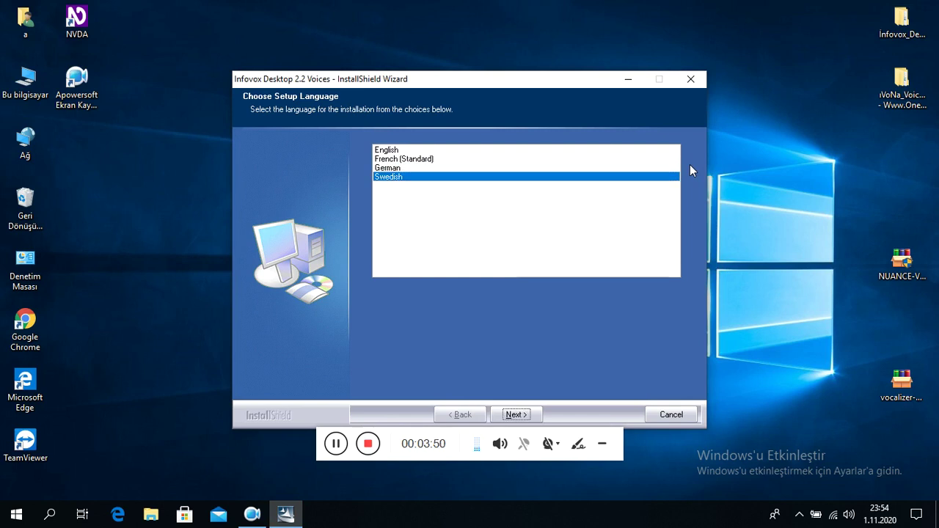
key("Return")
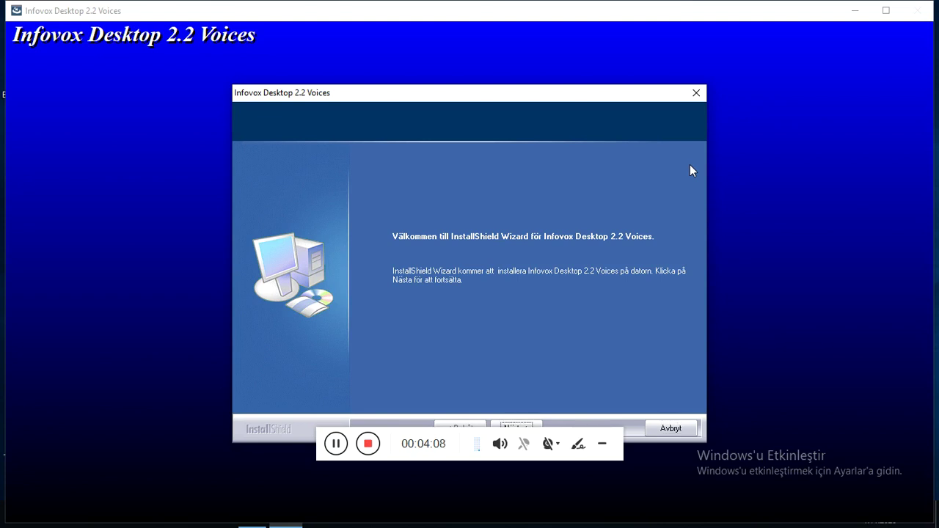
Install the Ceren22k, Turkish voice with the default settings and finish the wizard.
key("Return")
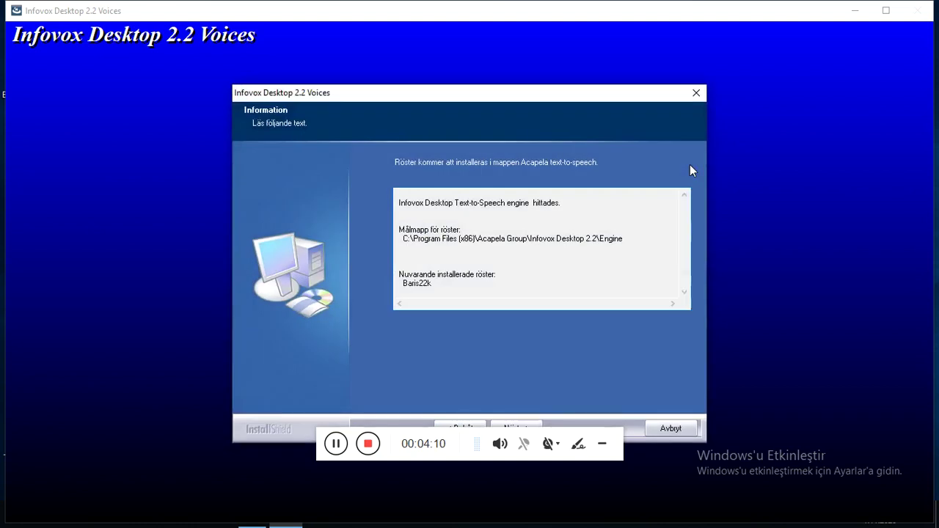
key("Return")
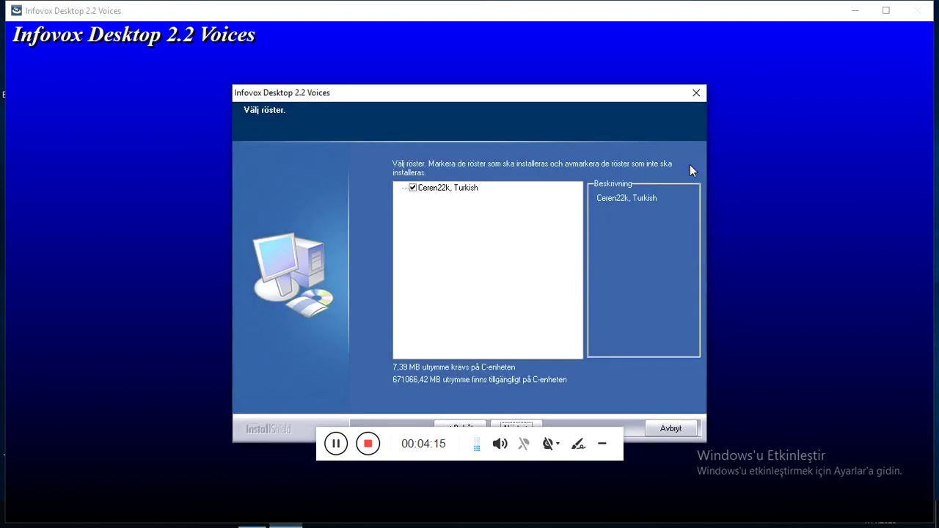
key("Return")
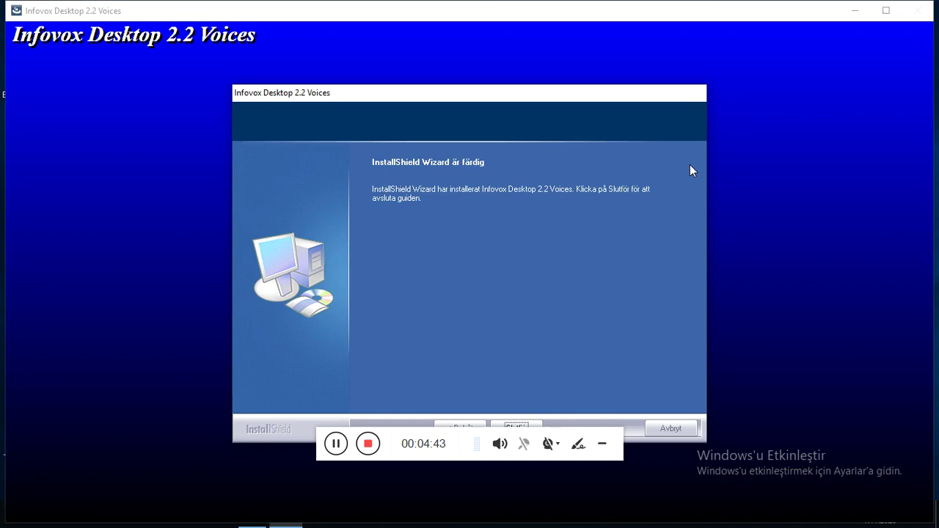
key("Return")
key("Return")
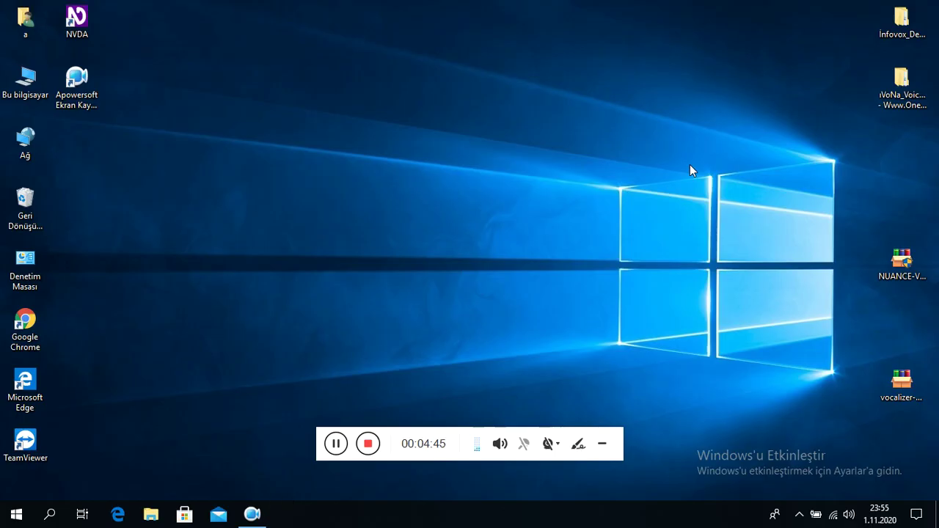
Reopen the Infovox_Desktop folder inside İnfovox_Desktop_2222_Full_CRACK on the desktop and open its Lisanslama_Araçları subfolder.
key("i")
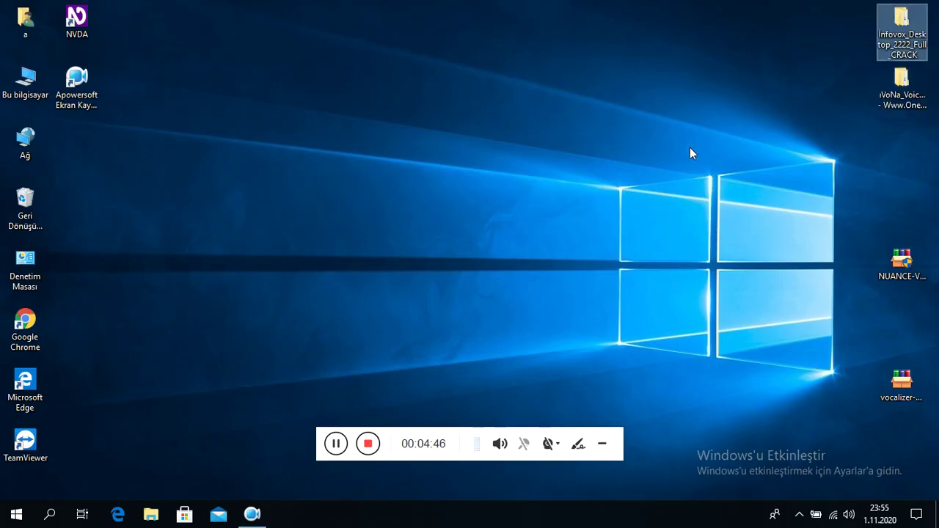
key("Return")
key("Down")
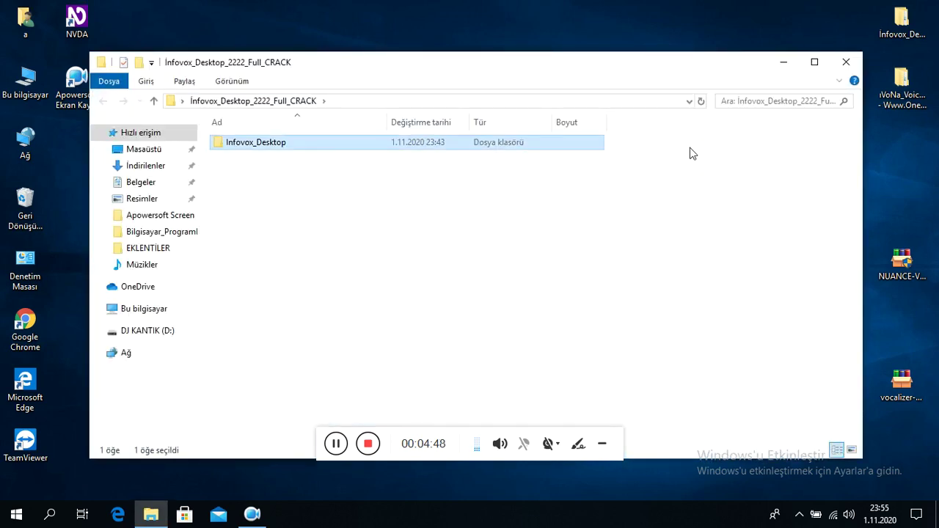
key("Return")
key("Down")
key("Down")
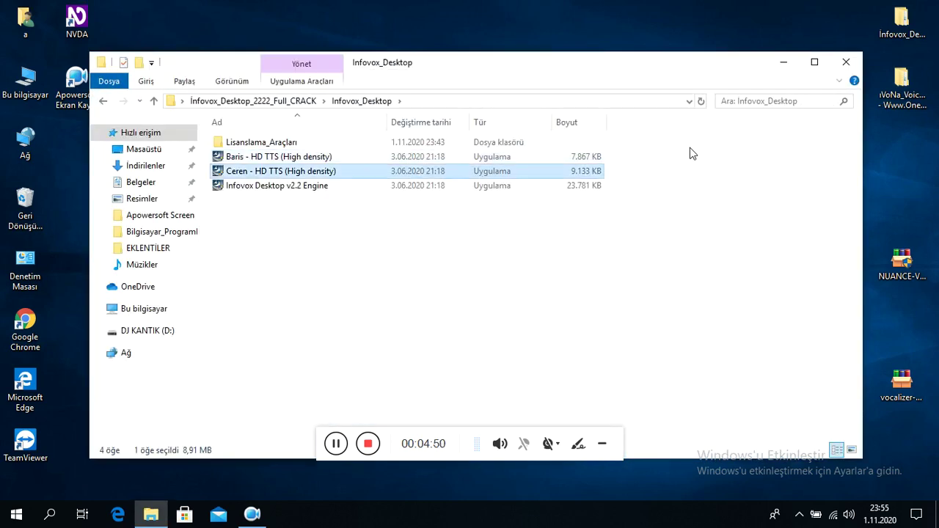
key("Down")
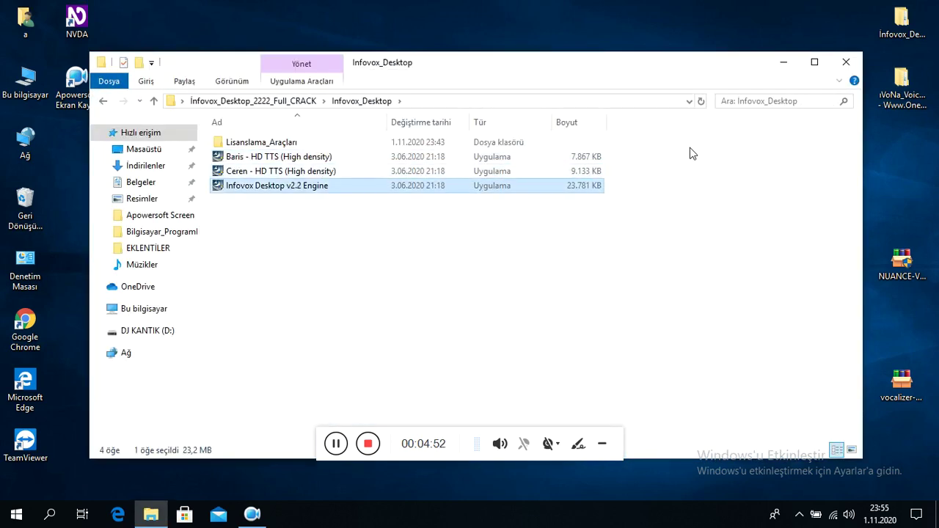
key("Up")
key("Up")
key("Up")
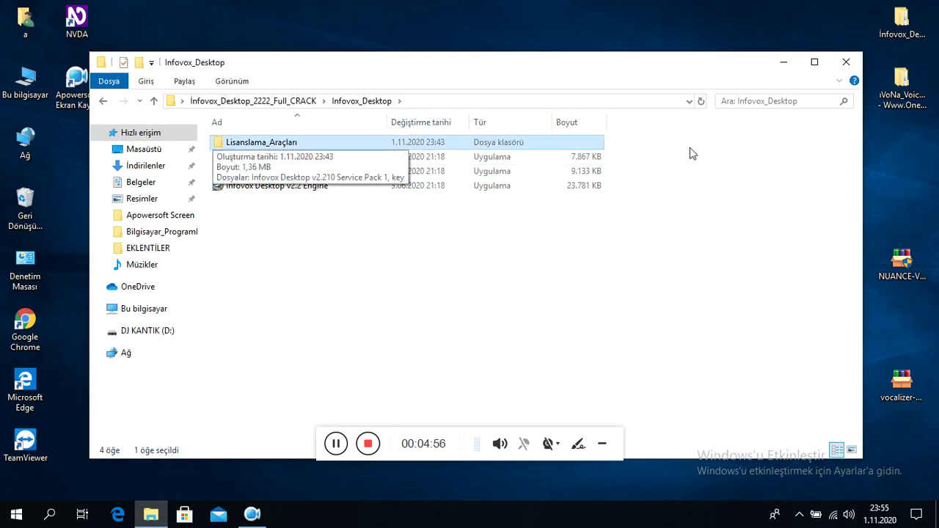
key("Return")
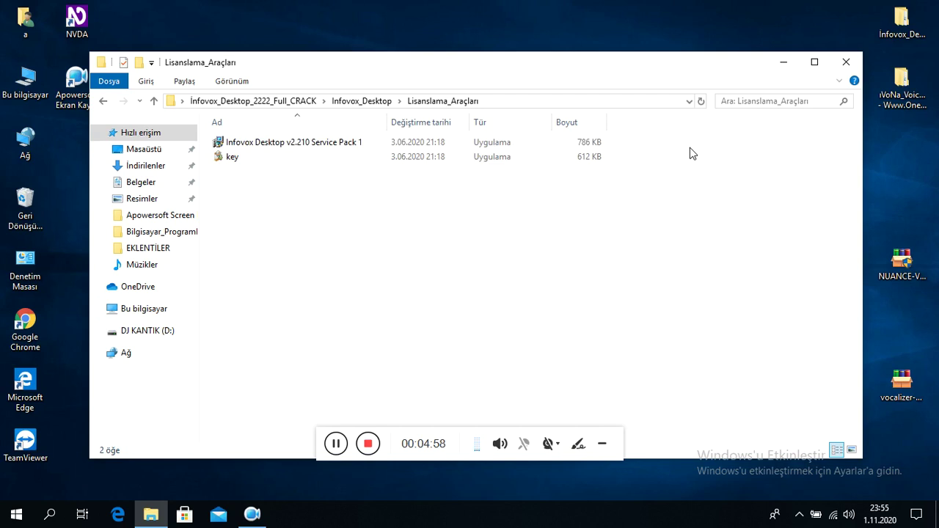
Run Infovox Desktop v2.210 Service Pack 1, install the update and finish with the option to restart the computer later.
key("Down")
key("Up")
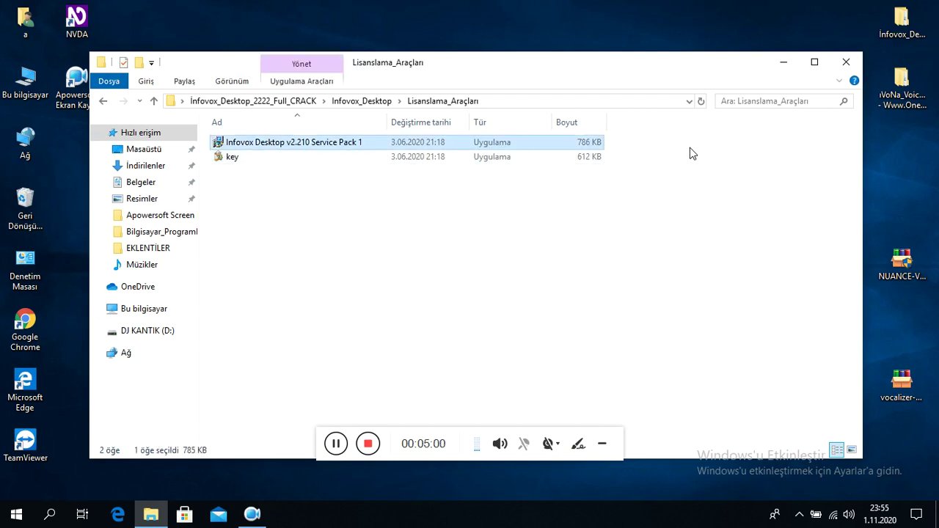
key("Return")
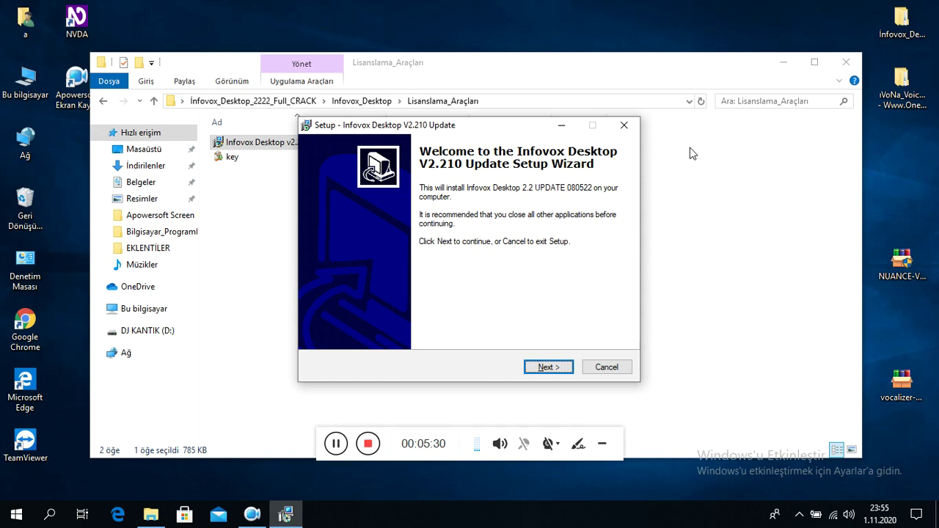
key("Tab")
key("Tab")
key("Return")
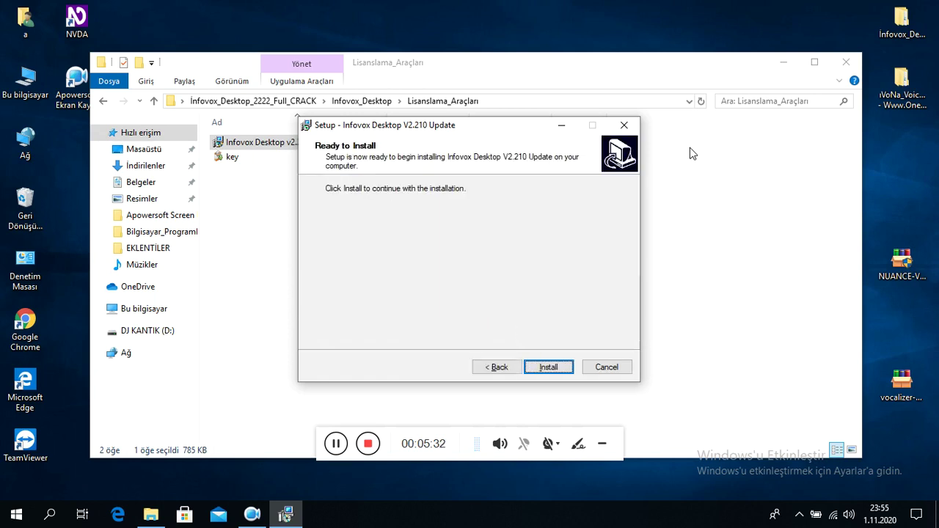
key("Return")
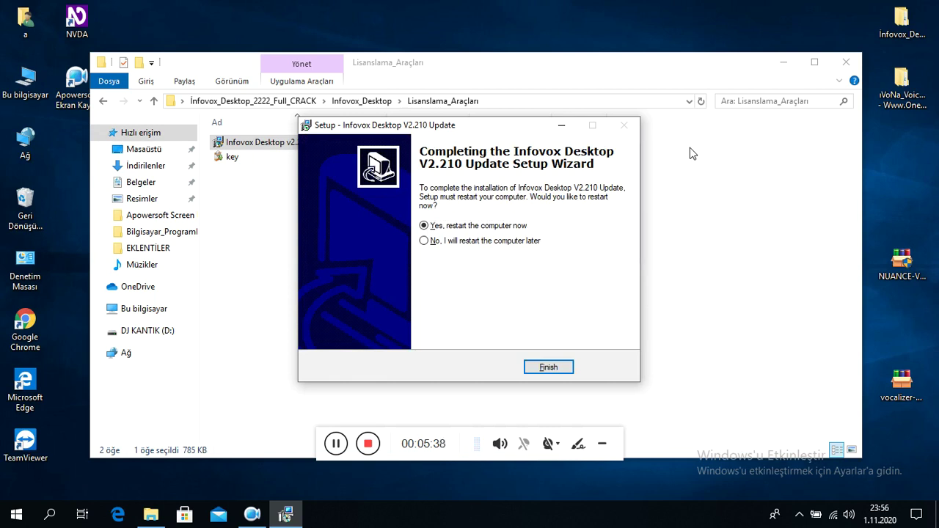
key("Down")
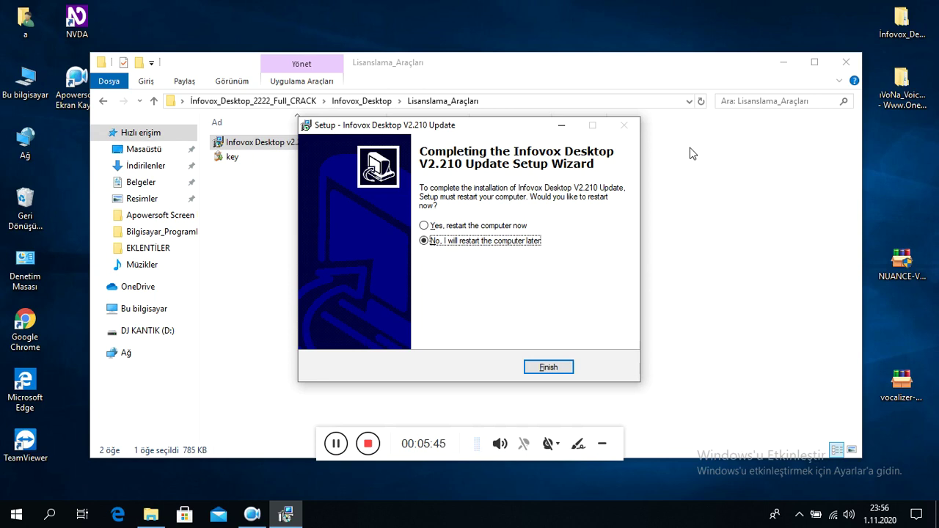
key("Return")
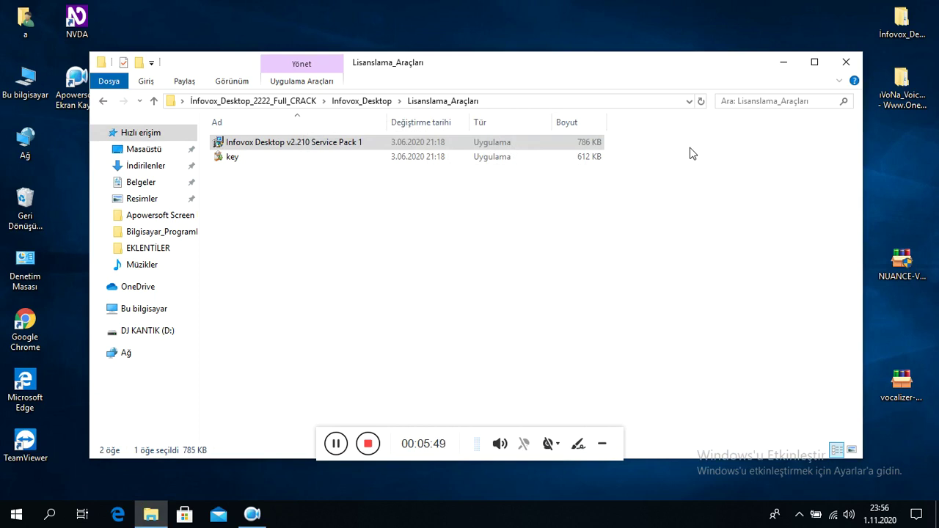
right_click(470, 266)
key("Escape")
right_click(757, 125)
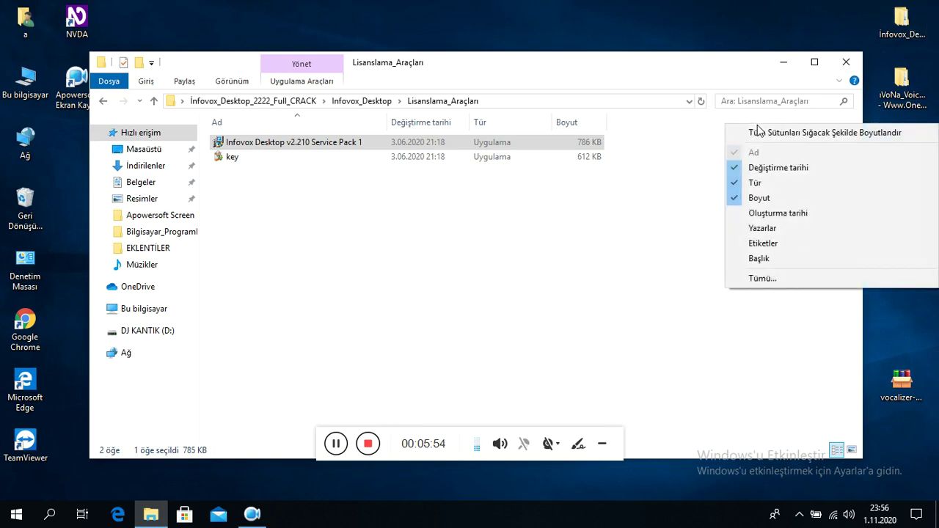
key("Escape")
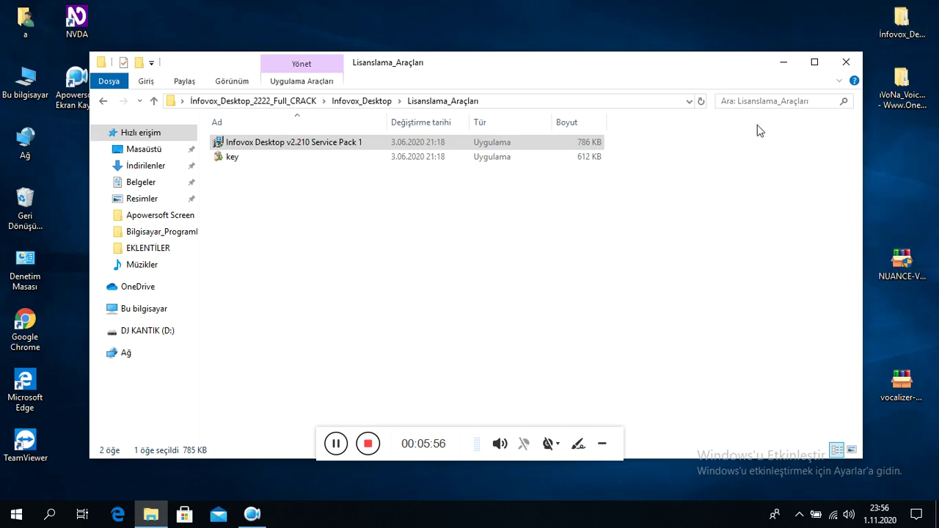
Run the key program to save the licence file Infovox.lic to the desktop, then close it and the folder window.
left_click(682, 177)
key("Down")
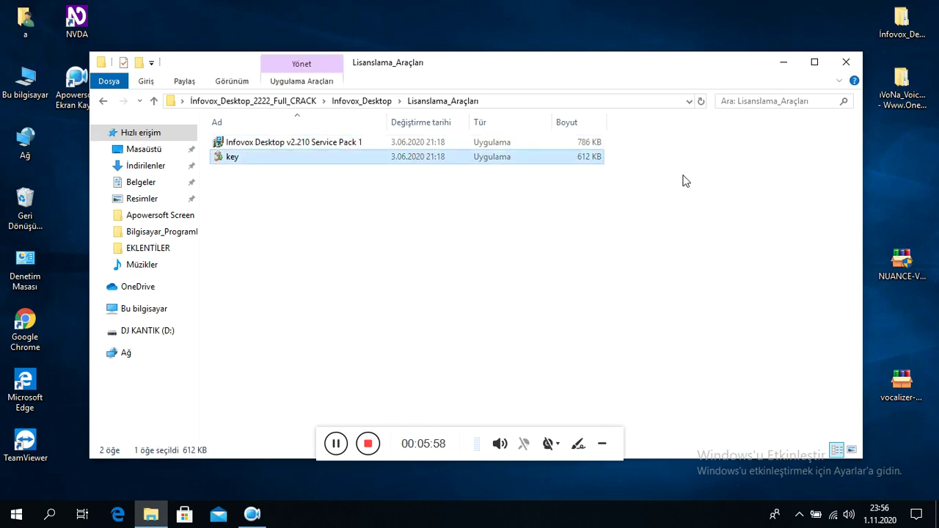
key("Return")
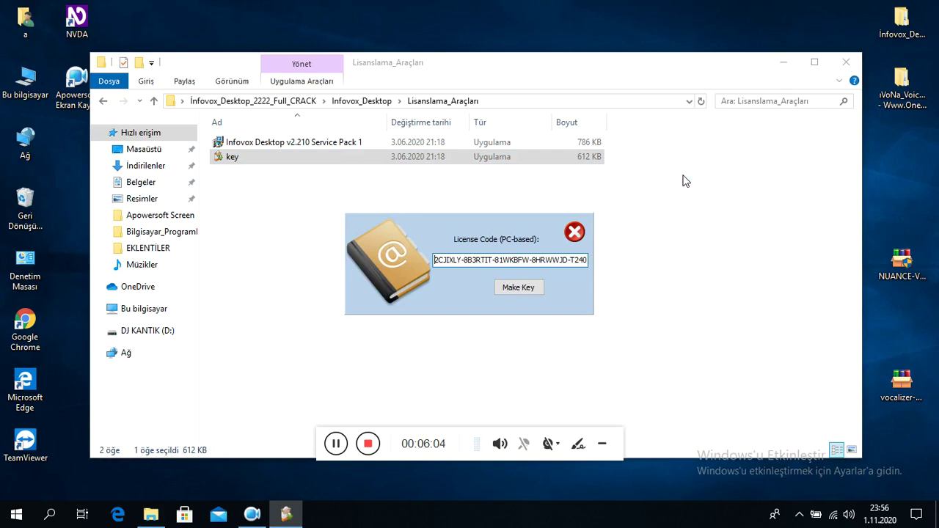
key("Tab")
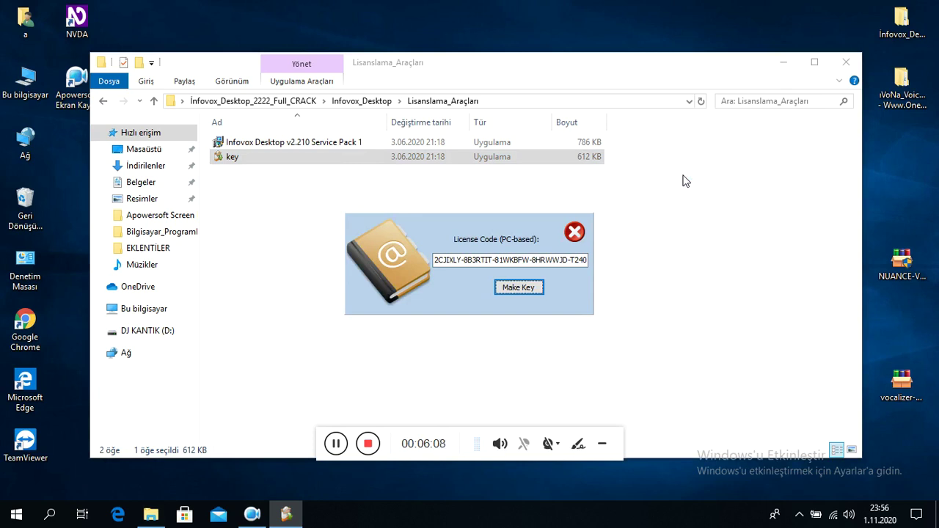
key("Return")
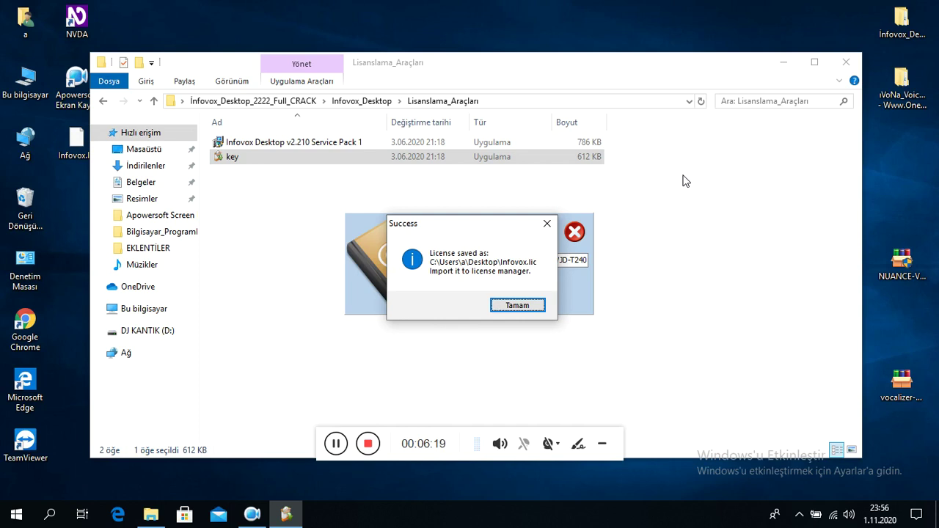
key("Return")
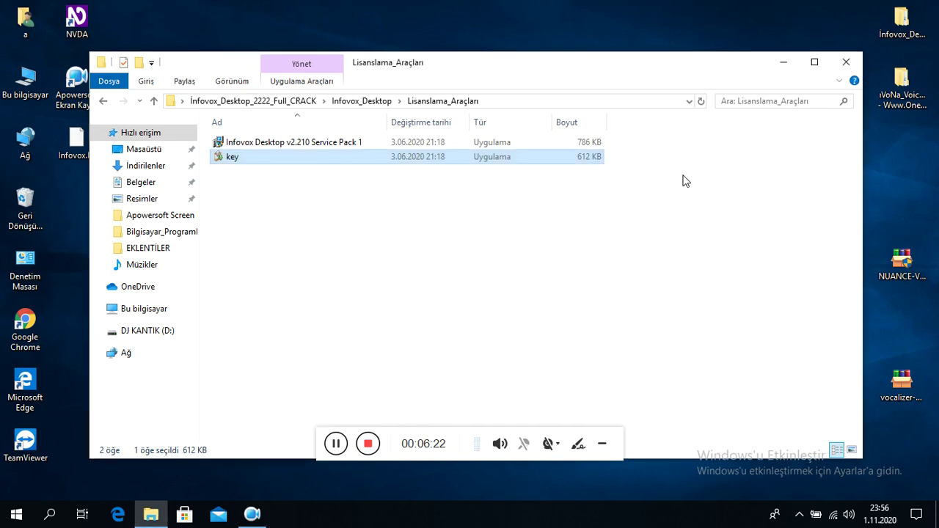
key("alt+F4")
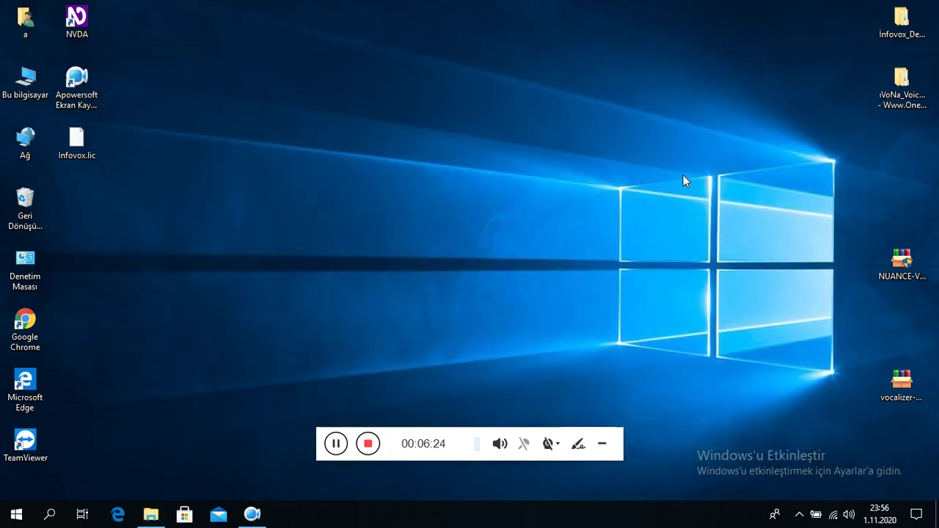
Permanently delete the İnfovox_Desktop_2222_Full_CRACK folder from the desktop.
key("Down")
key("Up")
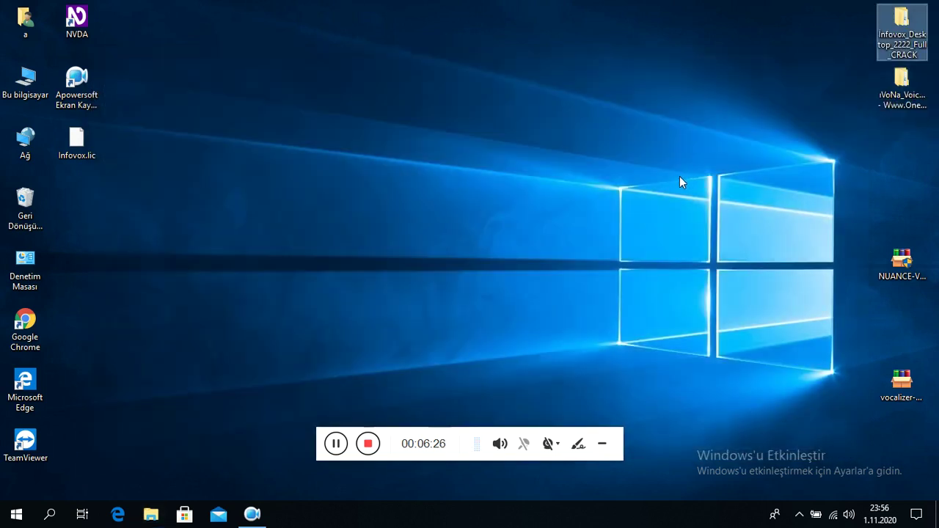
key("shift+Delete")
key("Tab")
key("shift+Tab")
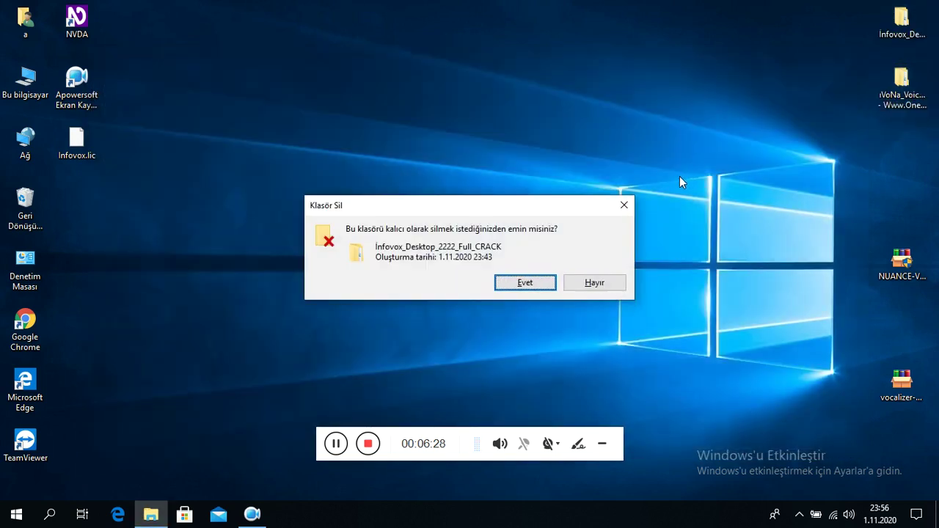
key("Return")
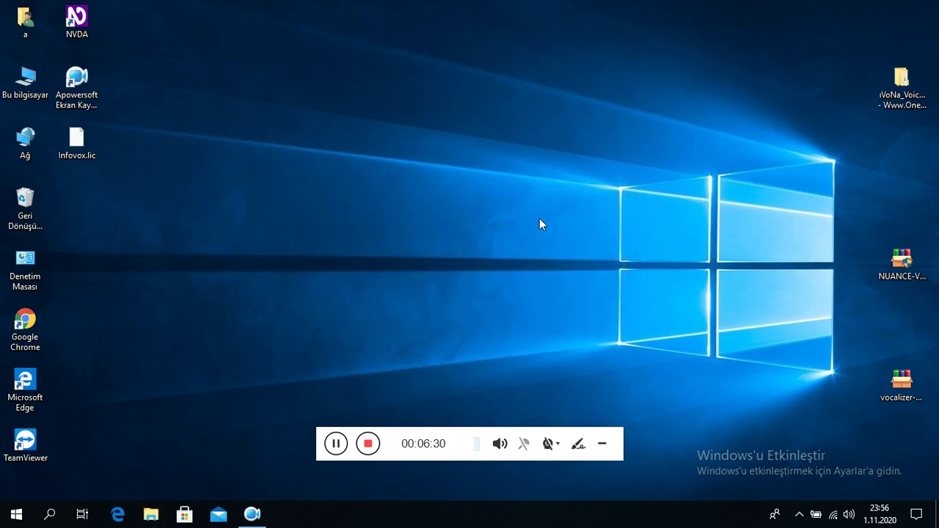
Launch License Manager from the recently added programs.
key("super")
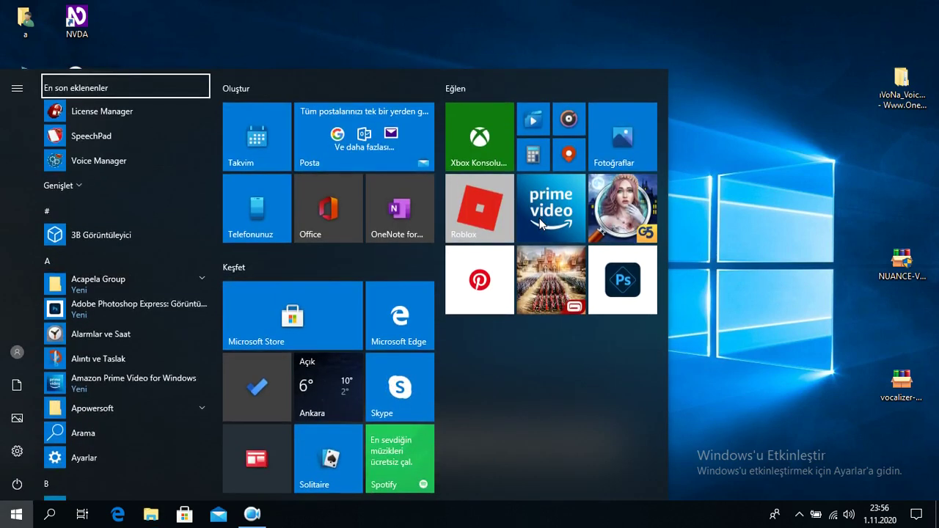
key("Down")
key("Down")
key("Up")
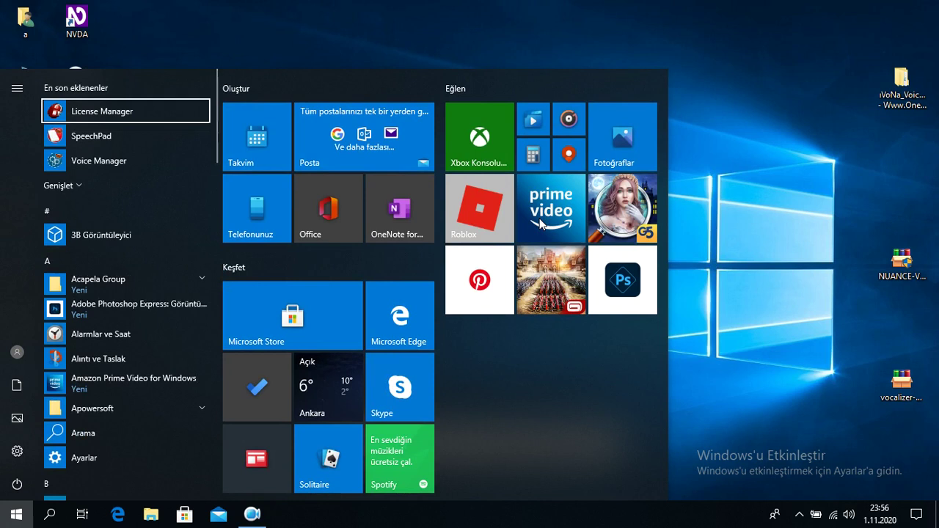
key("Escape")
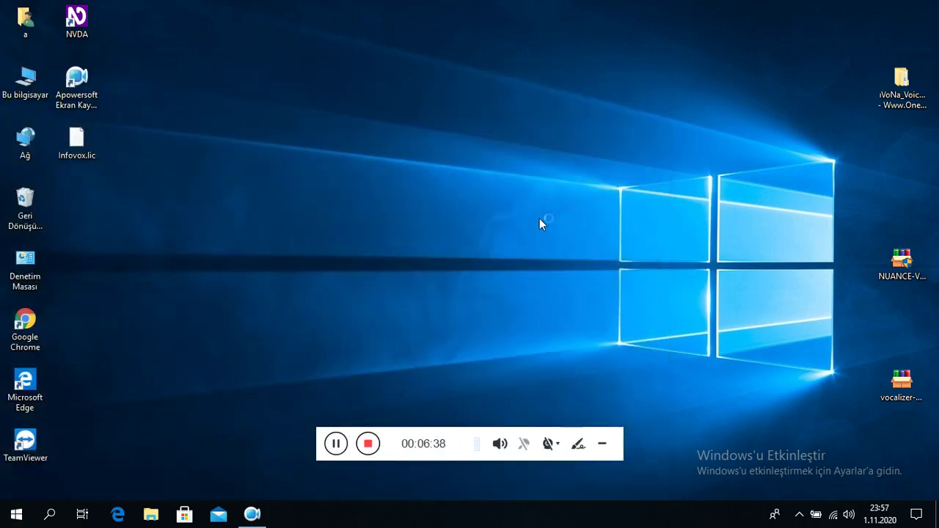
Start importing a licence file in the Infovox Desktop License Manager.
key("Tab")
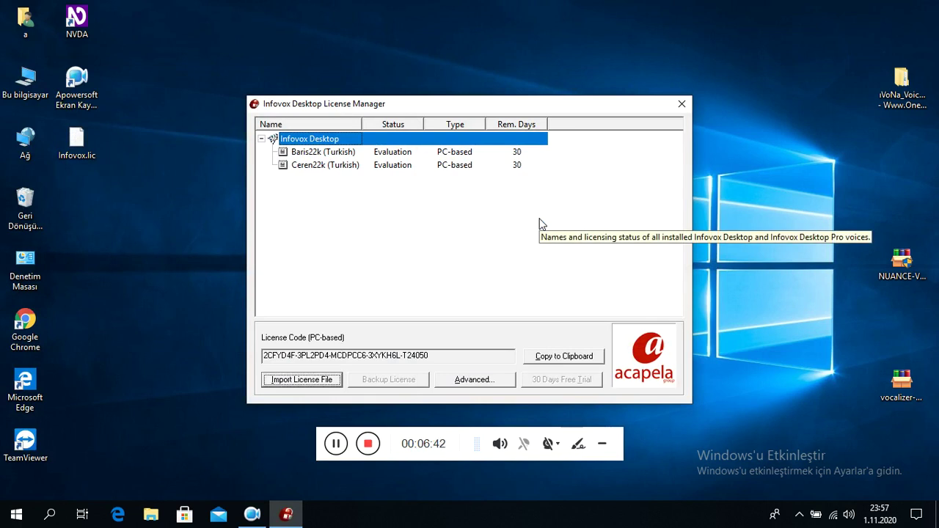
key("Return")
key("Tab")
key("Tab")
key("Tab")
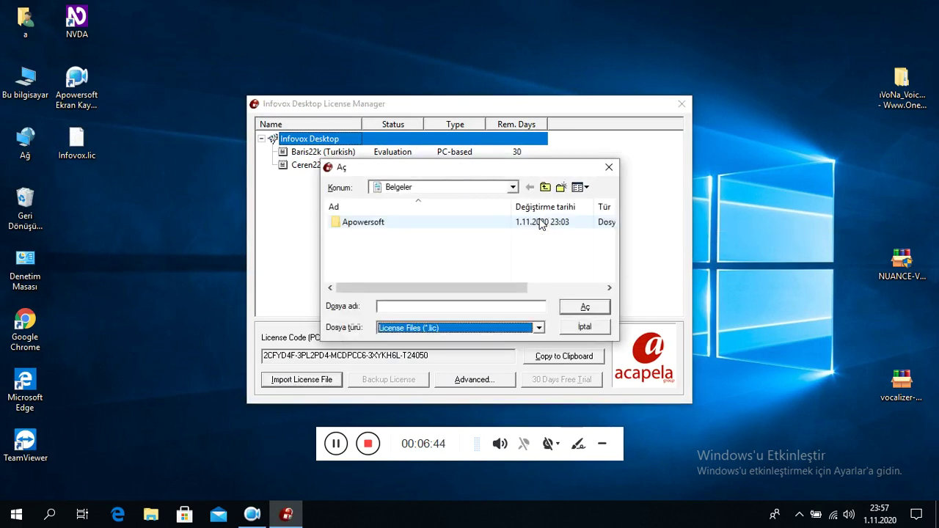
key("Tab")
key("Tab")
key("Tab")
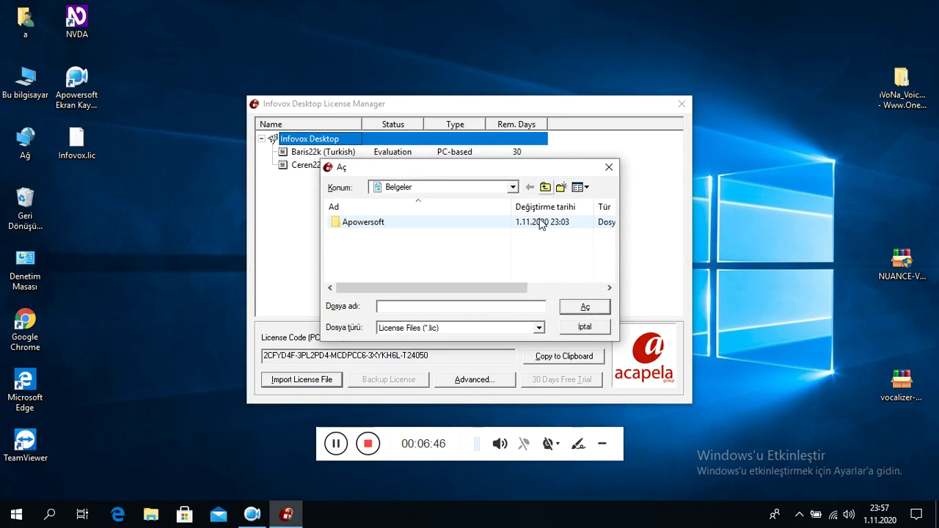
key("shift+Tab")
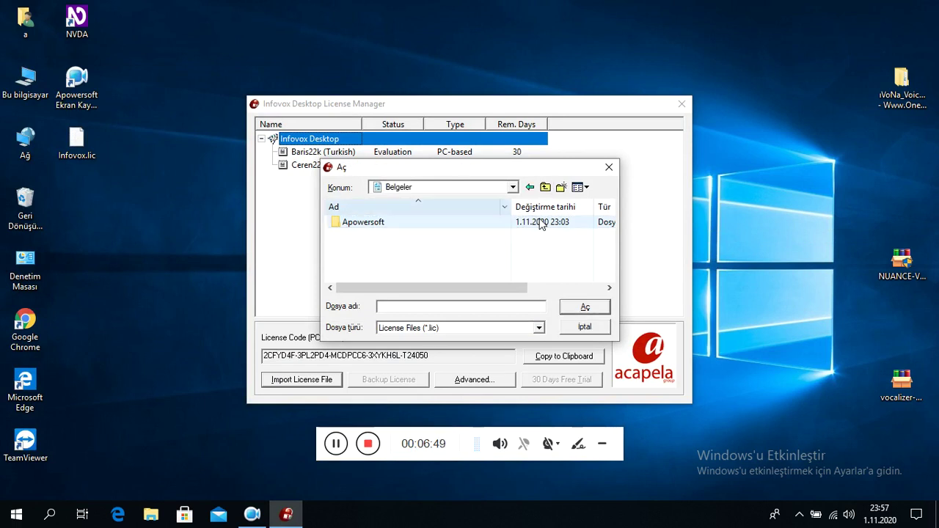
key("alt+o")
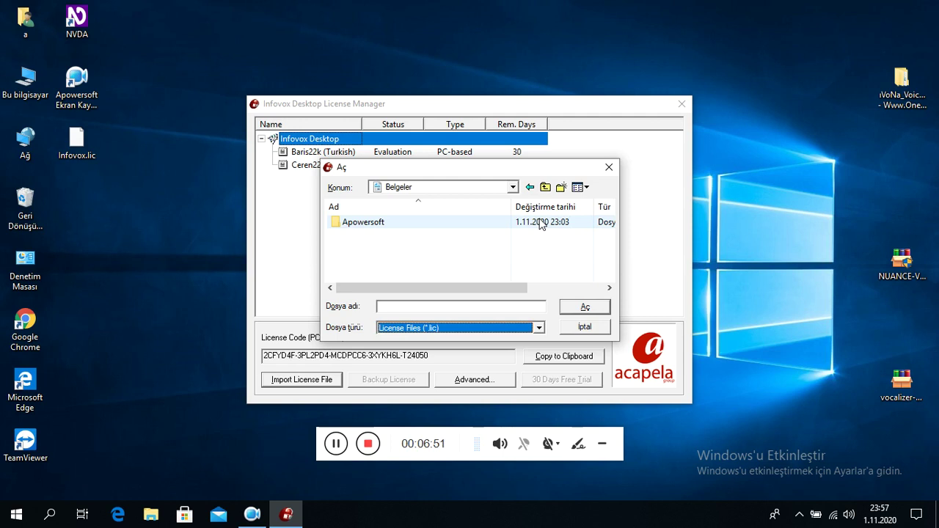
key("Tab")
key("Tab")
key("Tab")
key("Down")
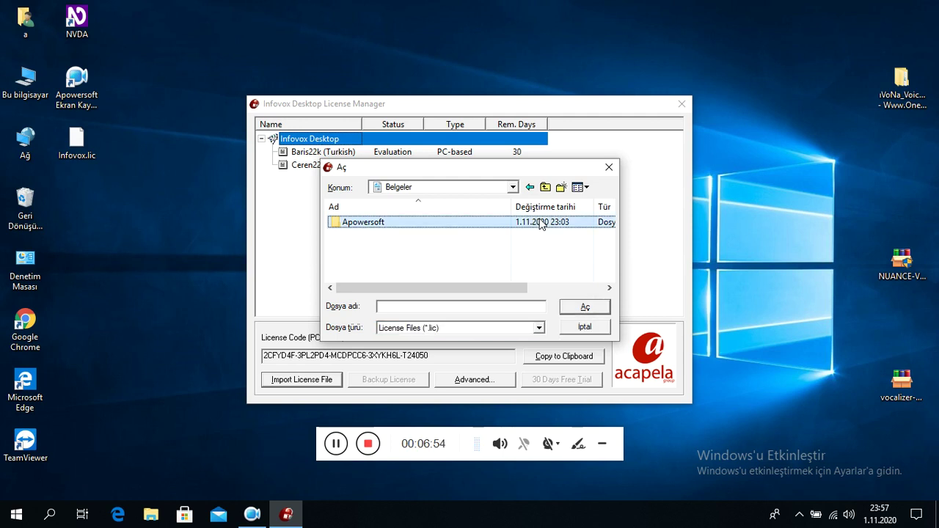
key("Tab")
key("Tab")
key("Tab")
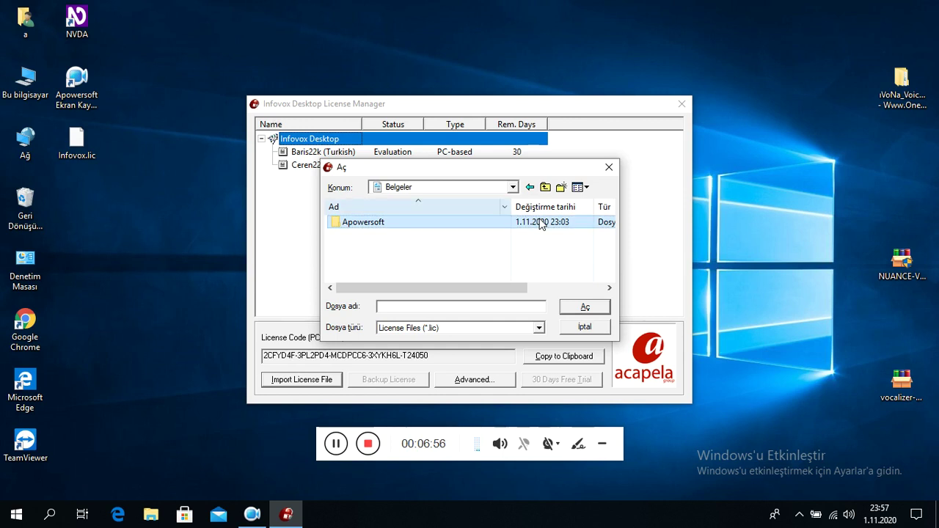
key("Tab")
key("Tab")
key("Tab")
key("Tab")
key("Tab")
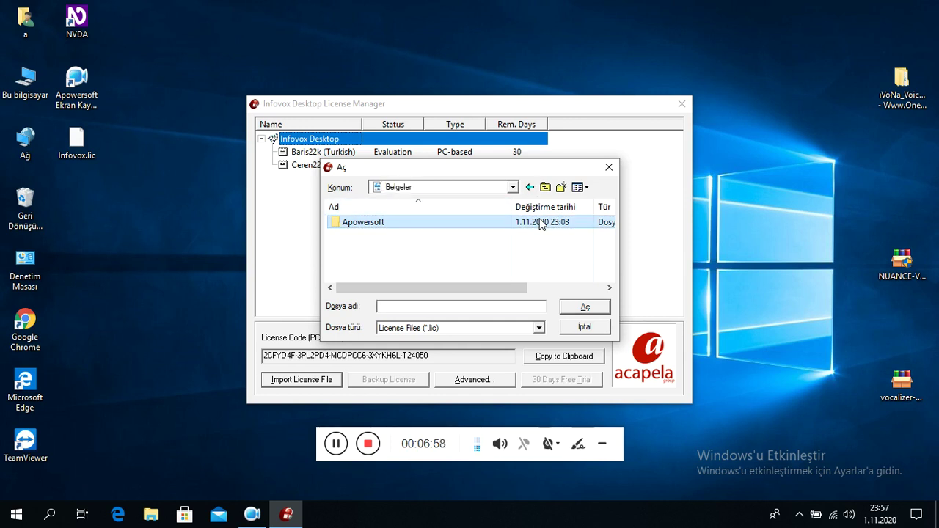
Set the location for choosing the licence file to the desktop folder Masaüstü under Bu bilgisayar.
key("Tab")
key("Tab")
key("Tab")
key("alt+Down")
key("Down")
key("Down")
key("Down")
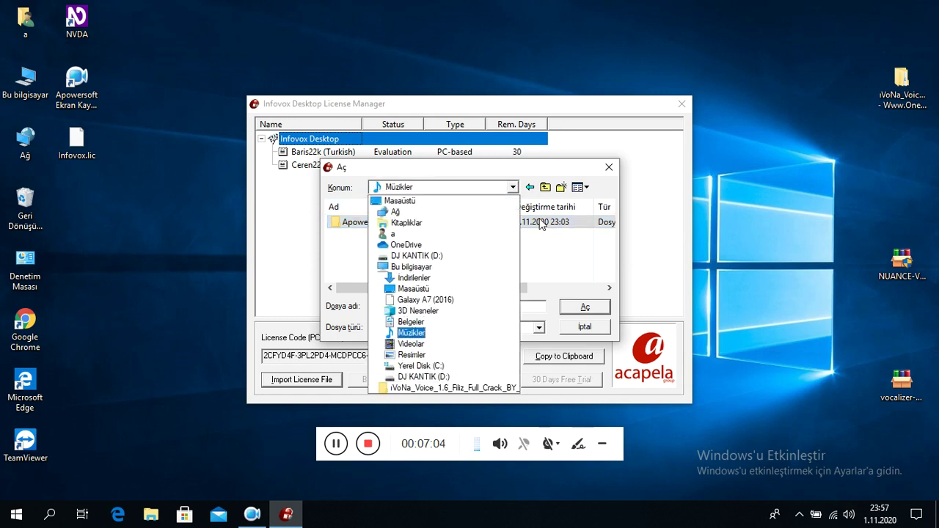
key("Down")
key("Down")
key("Down")
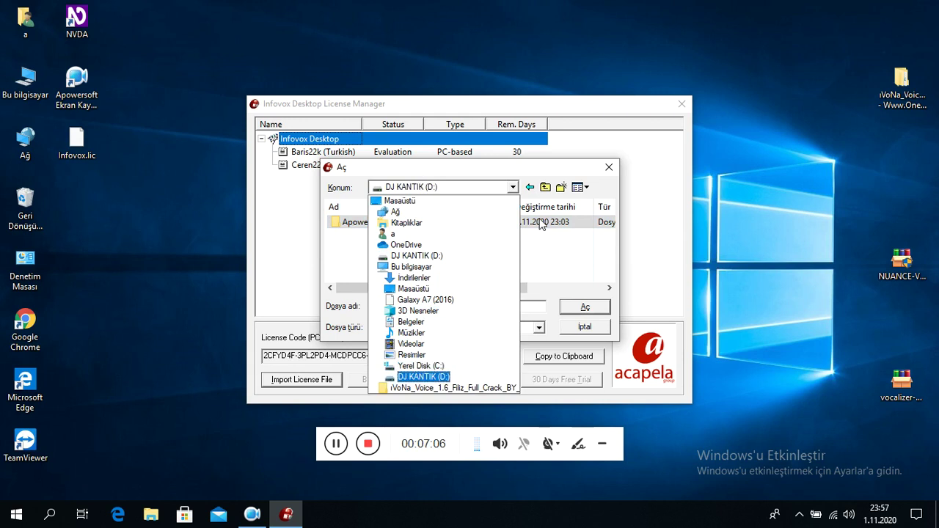
key("Up")
key("Up")
key("Up")
key("Up")
key("Up")
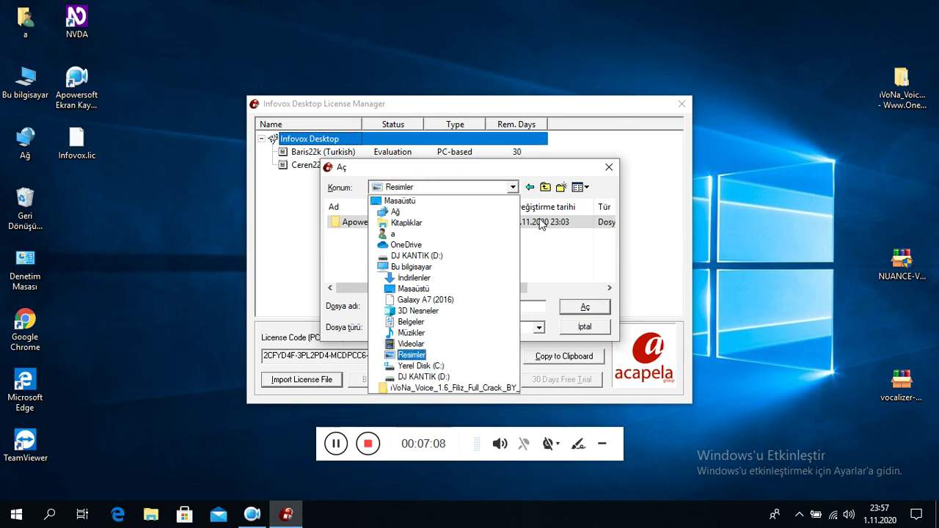
key("Up")
key("Up")
key("Up")
key("Up")
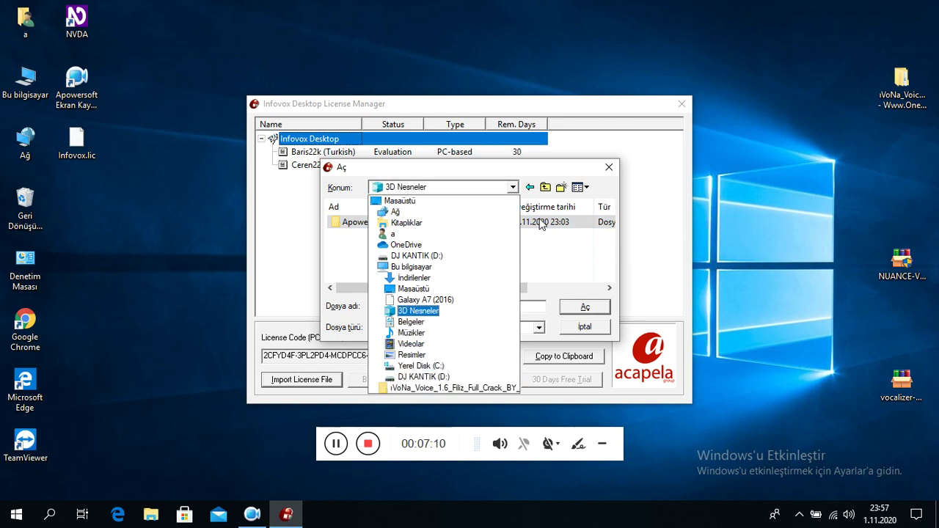
key("Return")
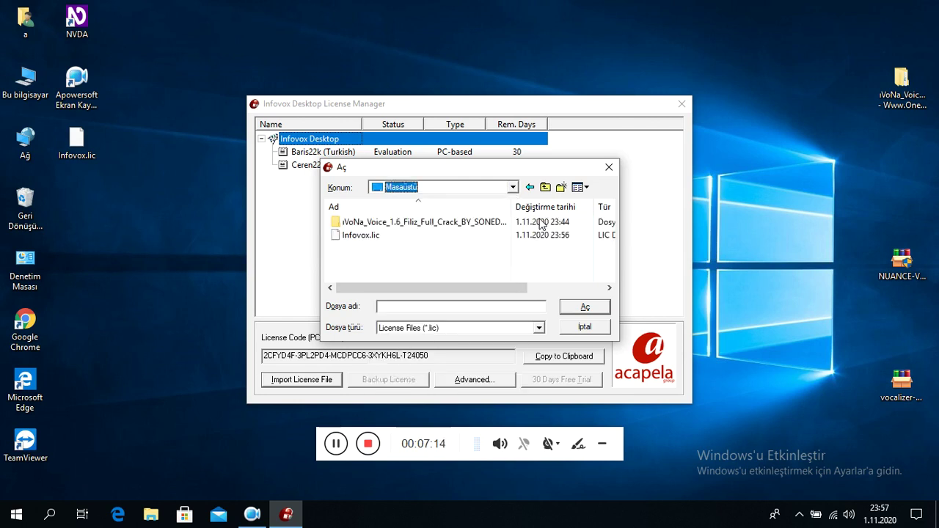
key("alt+Down")
key("Down")
key("Up")
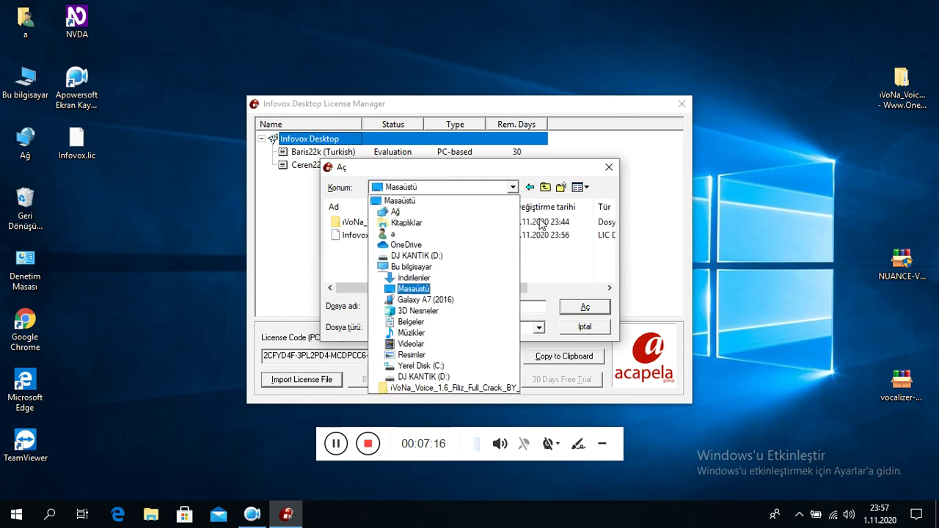
key("Return")
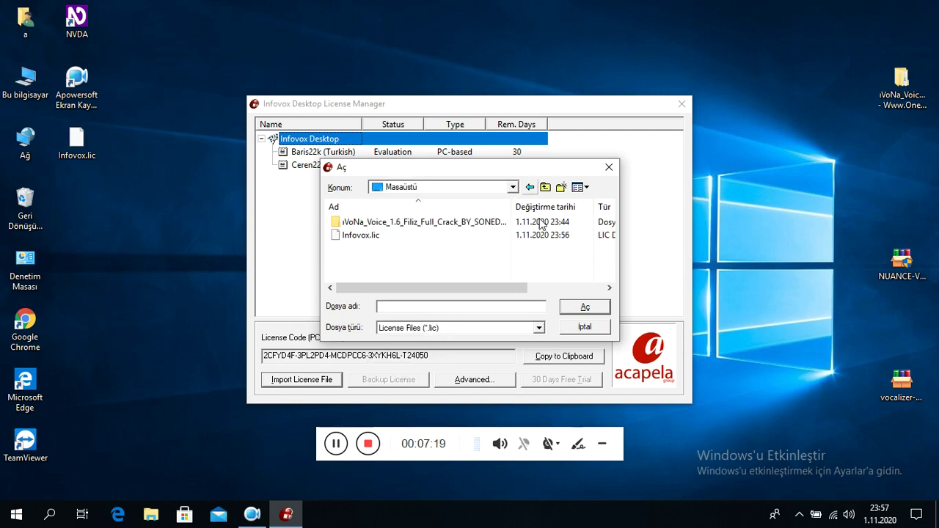
key("Tab")
key("Tab")
key("Tab")
key("space")
key("Down")
key("Down")
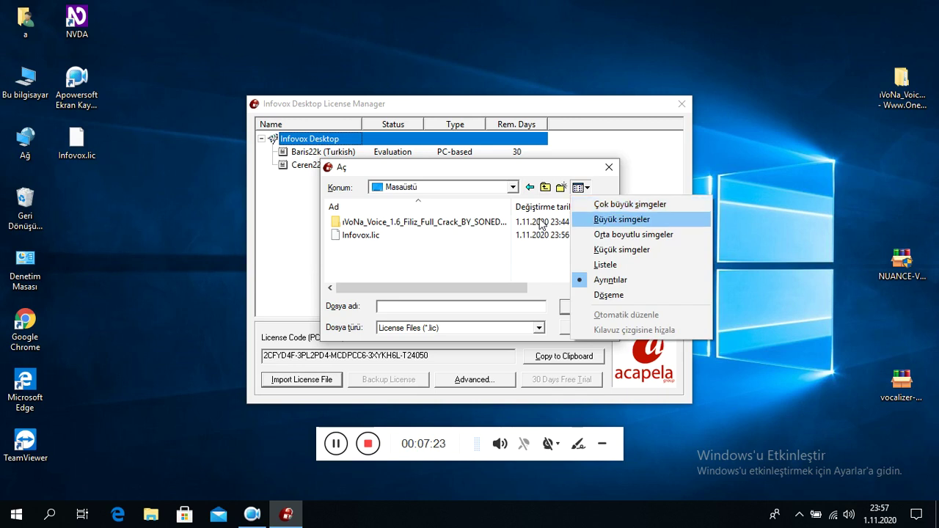
key("Escape")
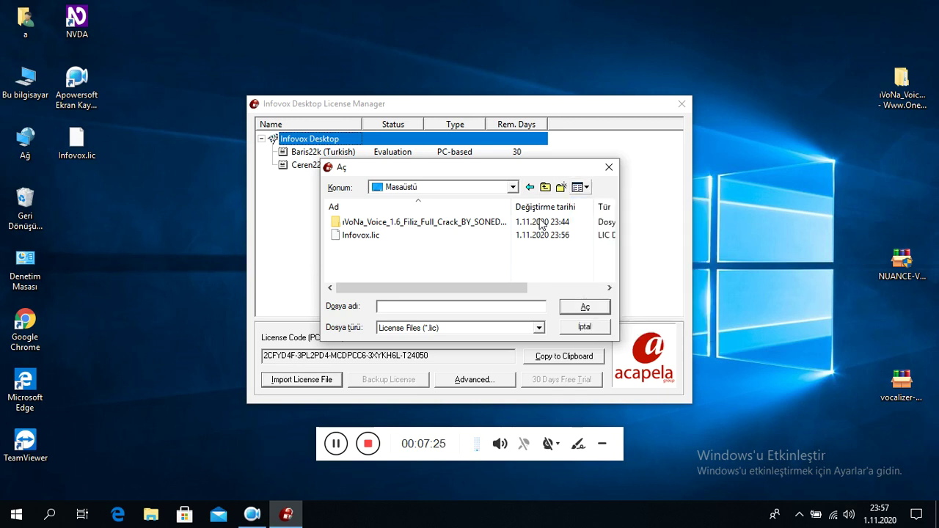
Import the licence file Infovox.lic from the desktop.
key("Tab")
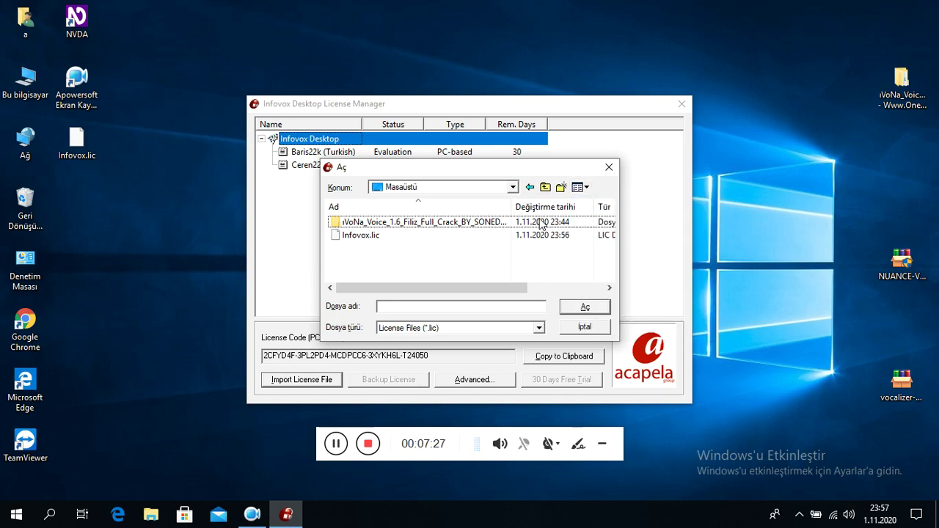
key("Down")
key("Return")
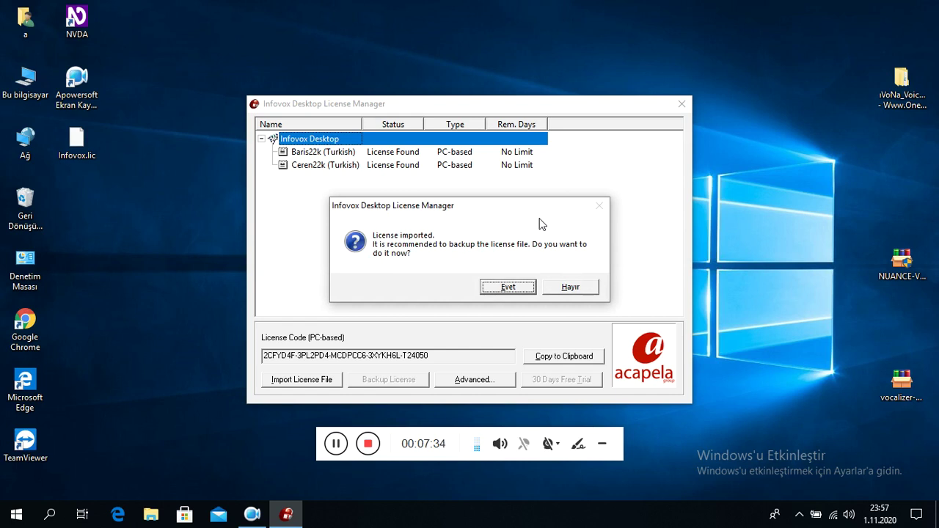
Accept the licence backup, save it as Backup.lic on the desktop and close the License Manager.
key("Tab")
key("shift+Tab")
key("Return")
key("Tab")
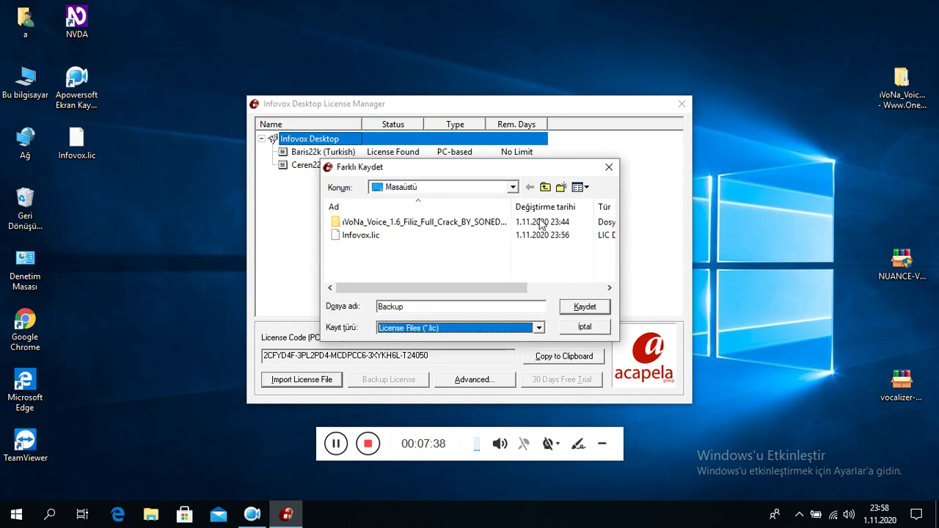
key("Tab")
key("Return")
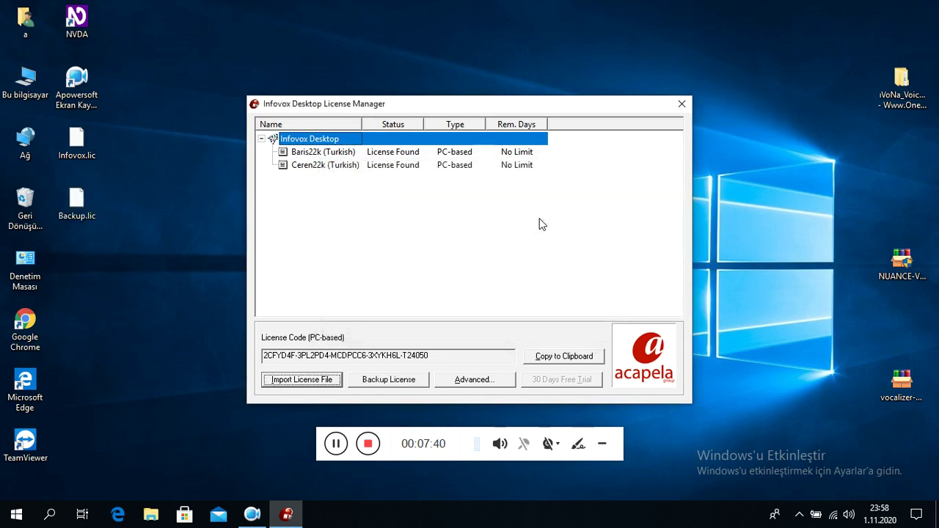
key("alt+F4")
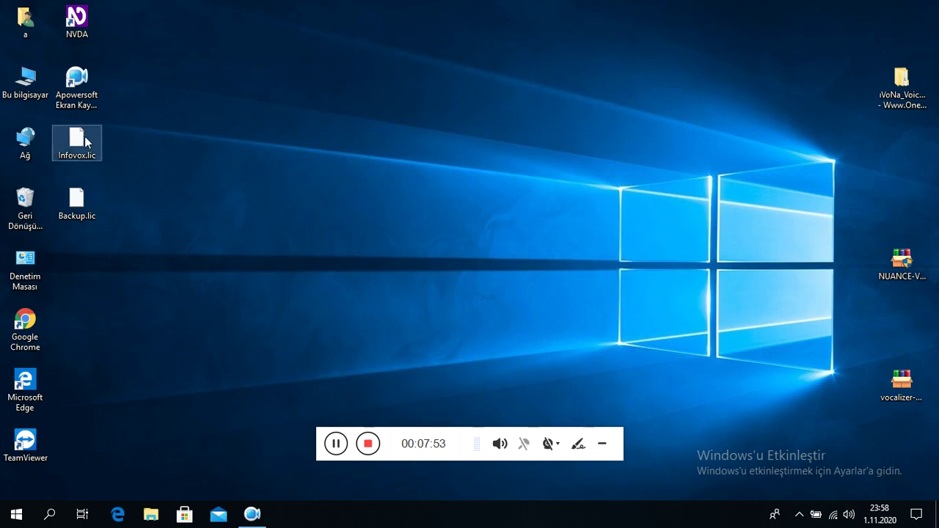
Move Infovox.lic and Backup.lic side by side to the upper middle of the desktop.
left_click_drag(85, 138, 477, 6)
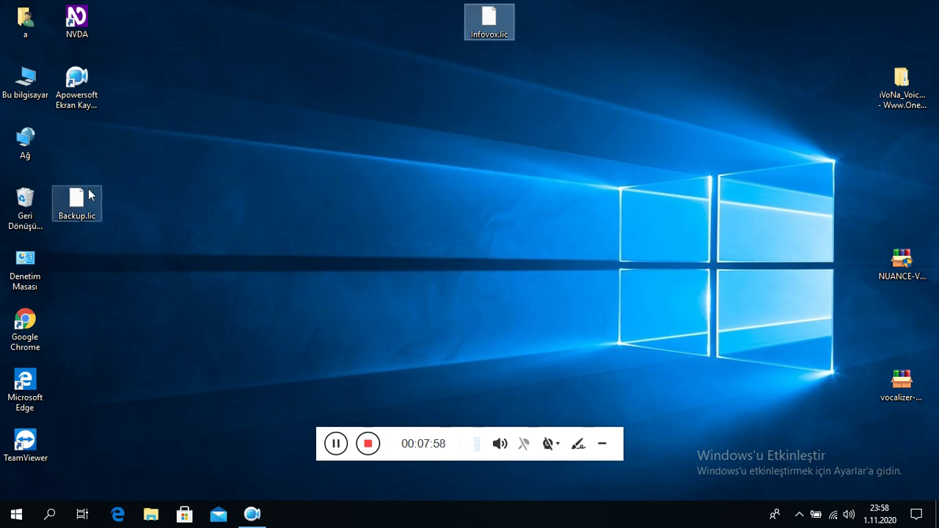
left_click_drag(88, 194, 437, 18)
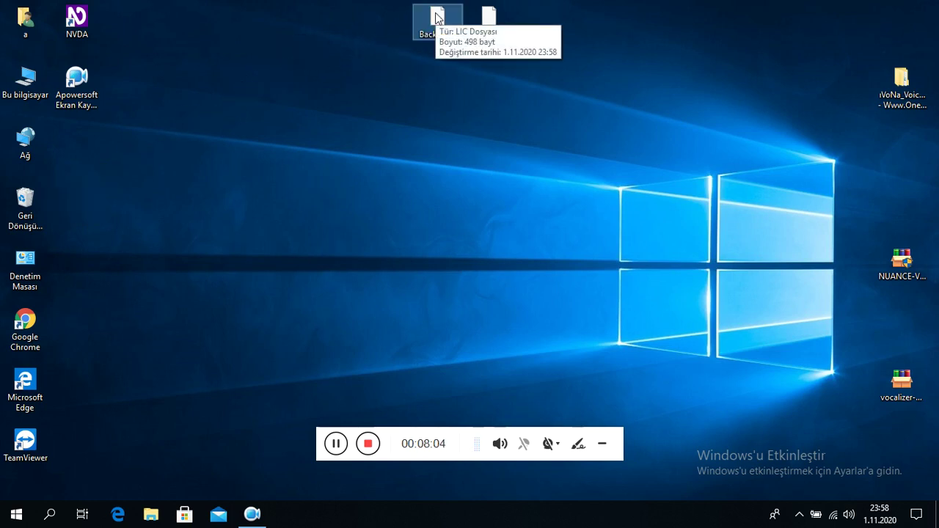
Open Bu bilgisayar from the desktop and enter the local disk C:.
key("Left")
key("Down")
key("Down")
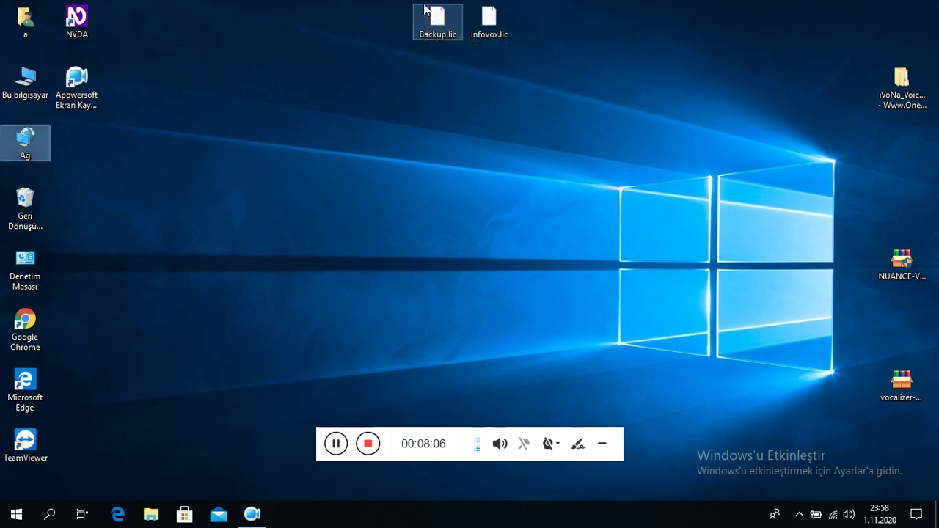
key("Down")
key("Down")
key("Down")
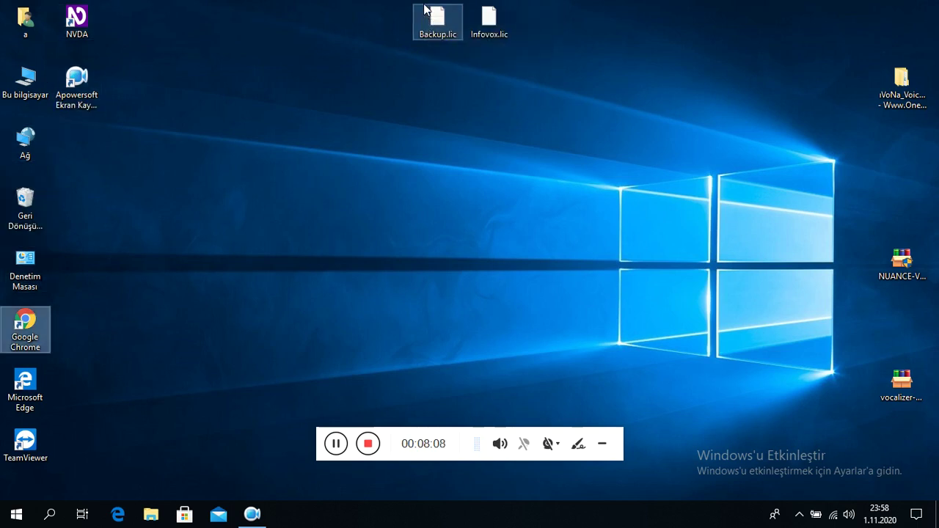
key("Up")
key("Up")
key("Up")
key("Up")
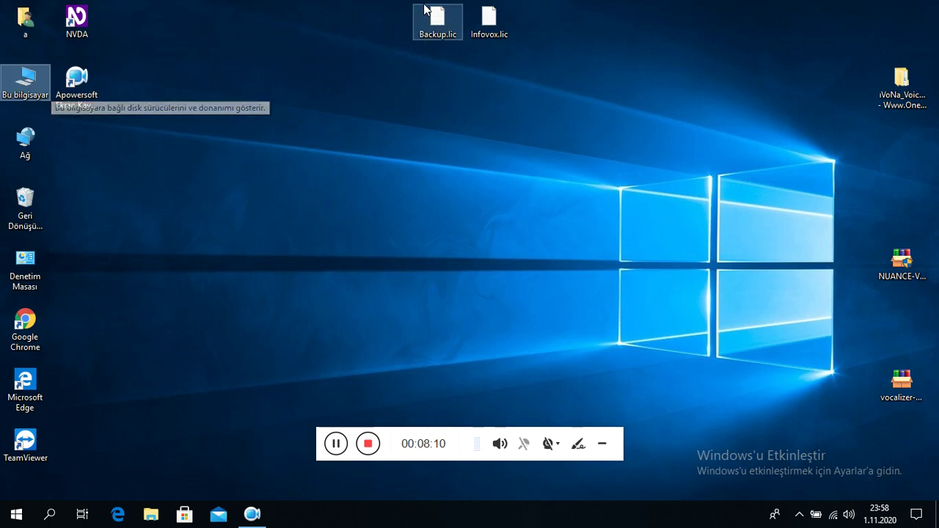
key("Return")
key("Down")
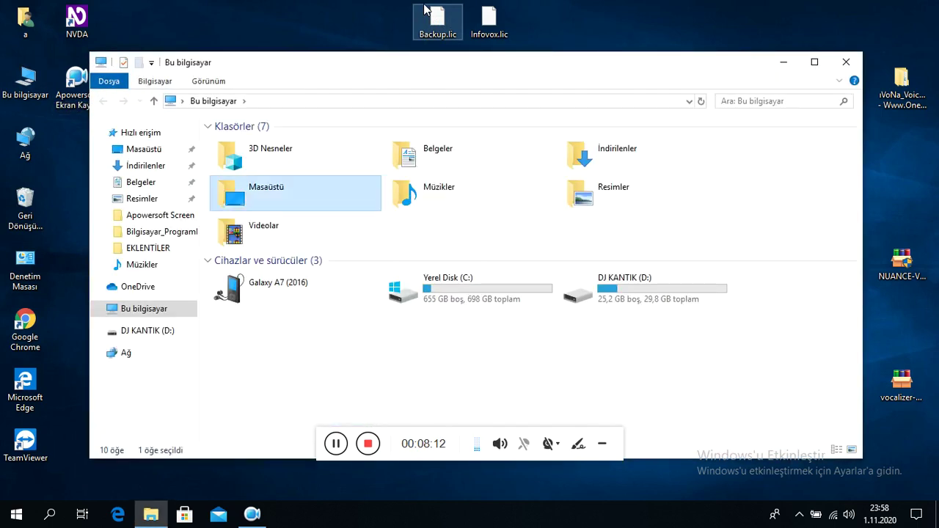
key("Down")
key("Down")
key("Down")
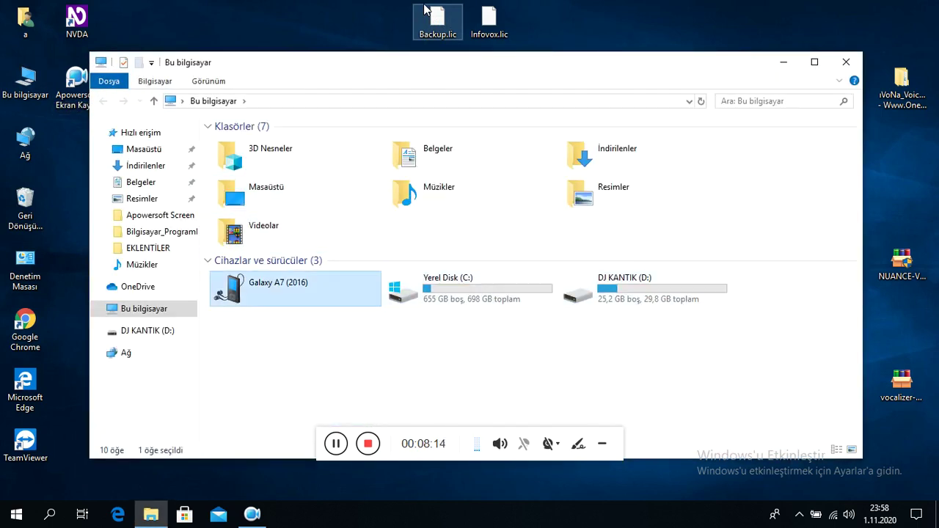
key("Right")
key("Return")
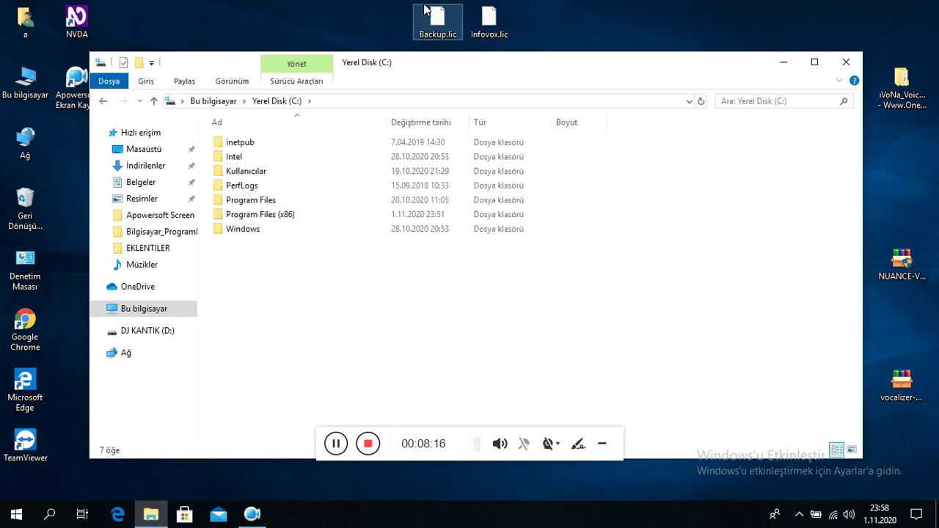
Browse to the Infovox Desktop 2.2 folder inside Program Files (x86) and Acapela Group.
key("Down")
key("Down")
key("Down")
key("Down")
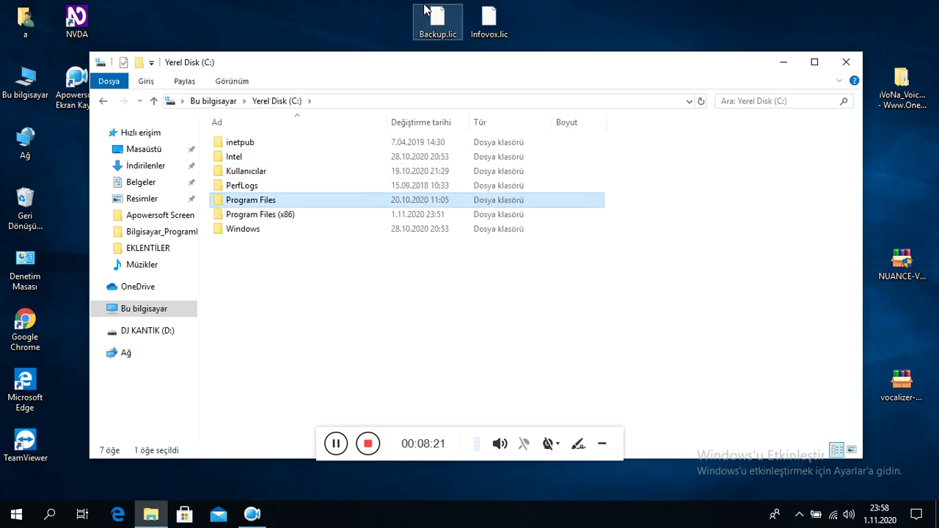
key("Down")
key("Return")
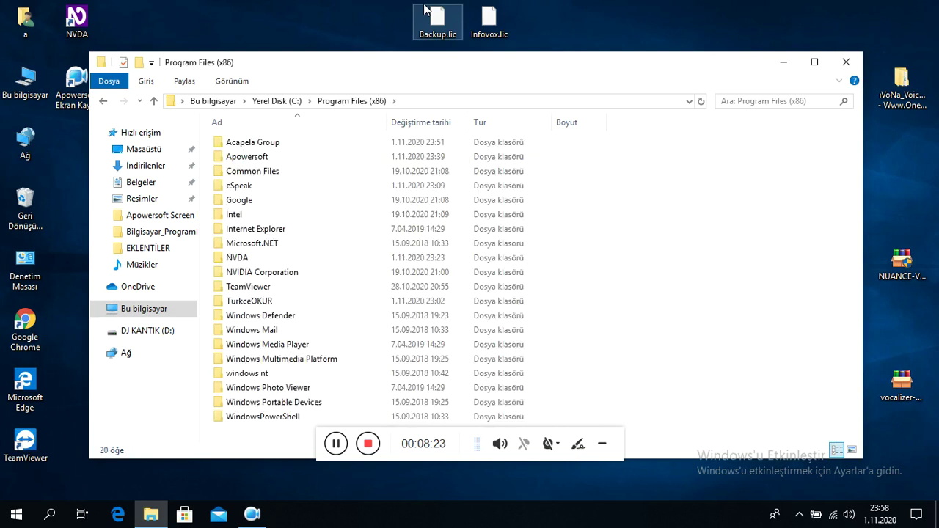
key("Down")
key("Up")
key("Return")
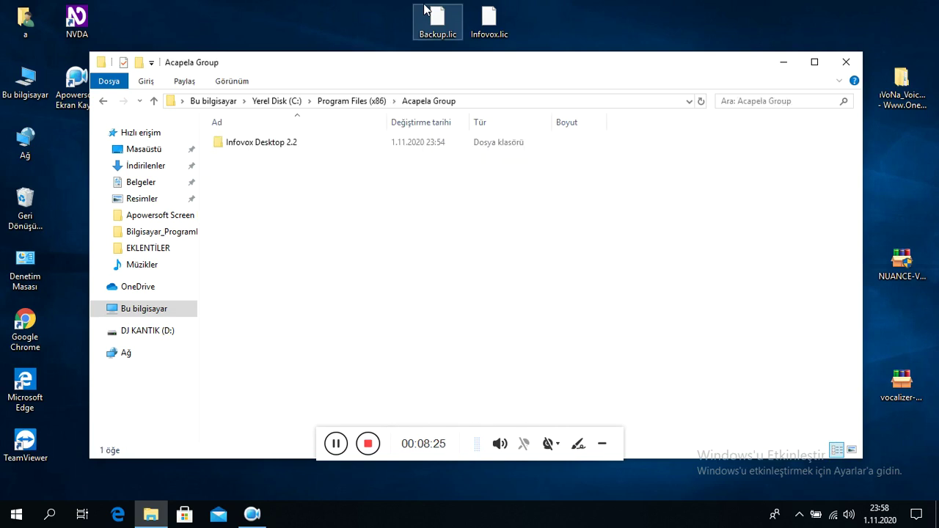
key("Down")
key("Return")
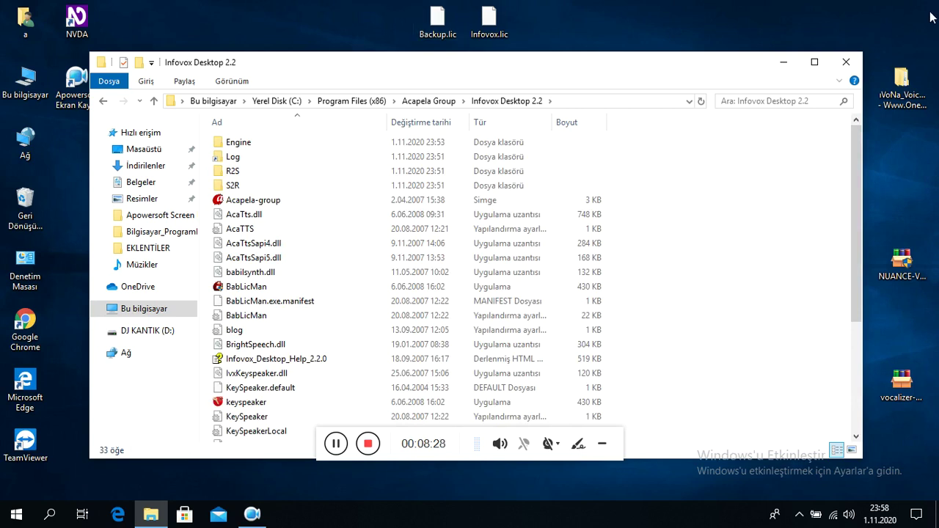
right_click(835, 117)
key("Up")
key("Up")
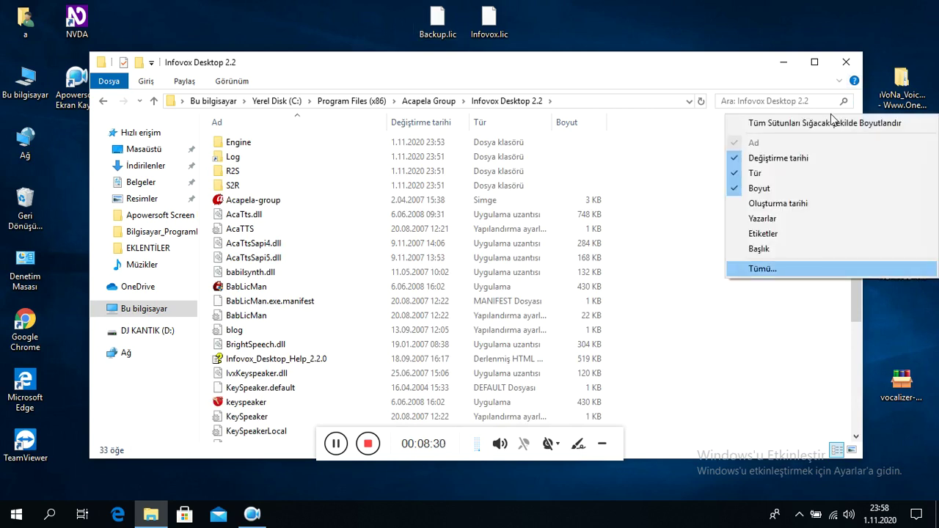
key("Escape")
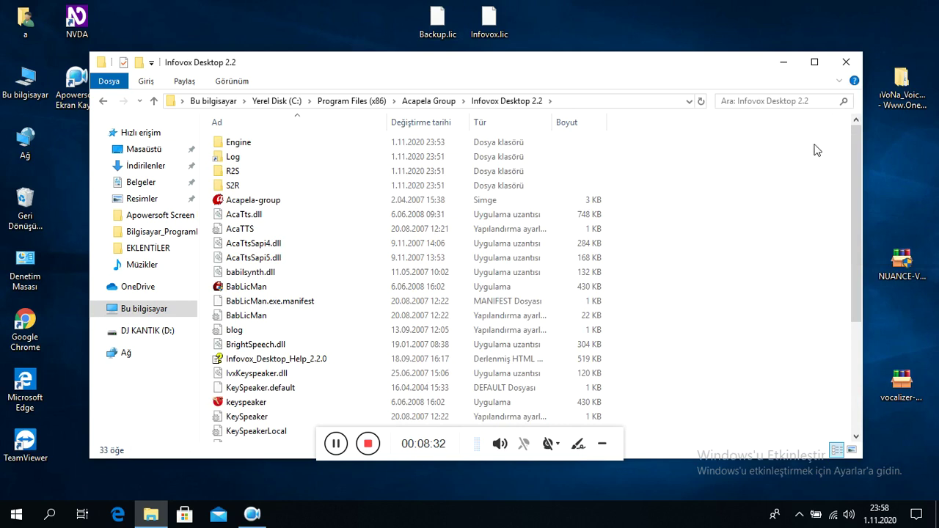
Create a new folder inside the Infovox Desktop 2.2 folder.
right_click(814, 145)
key("Up")
key("Up")
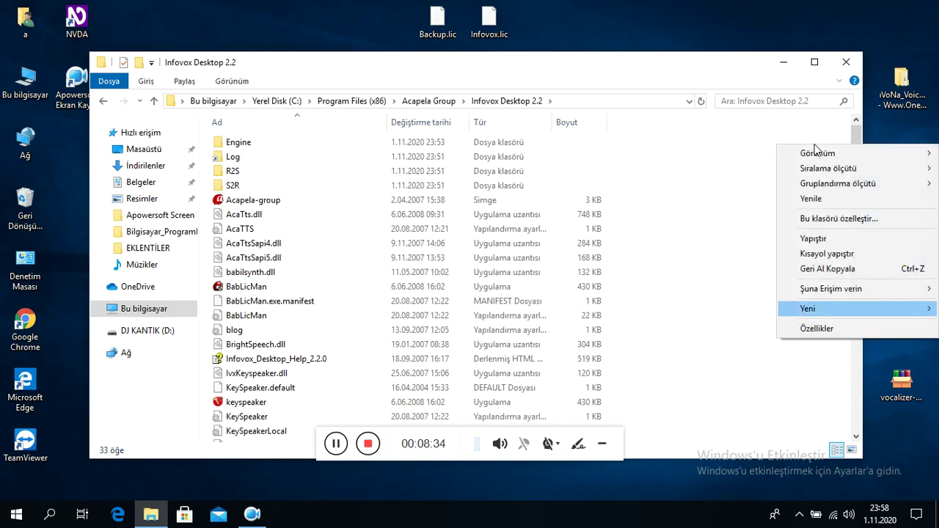
key("Right")
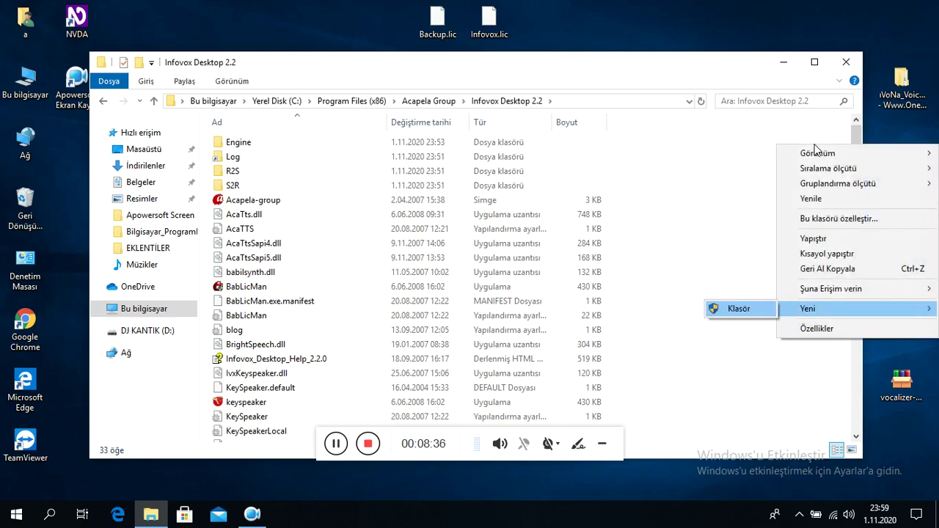
key("Left")
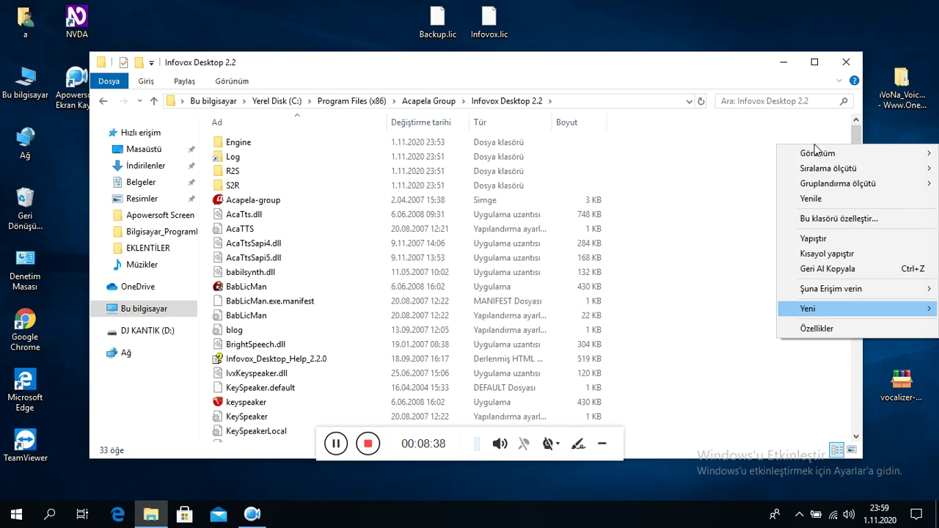
key("Right")
key("Return")
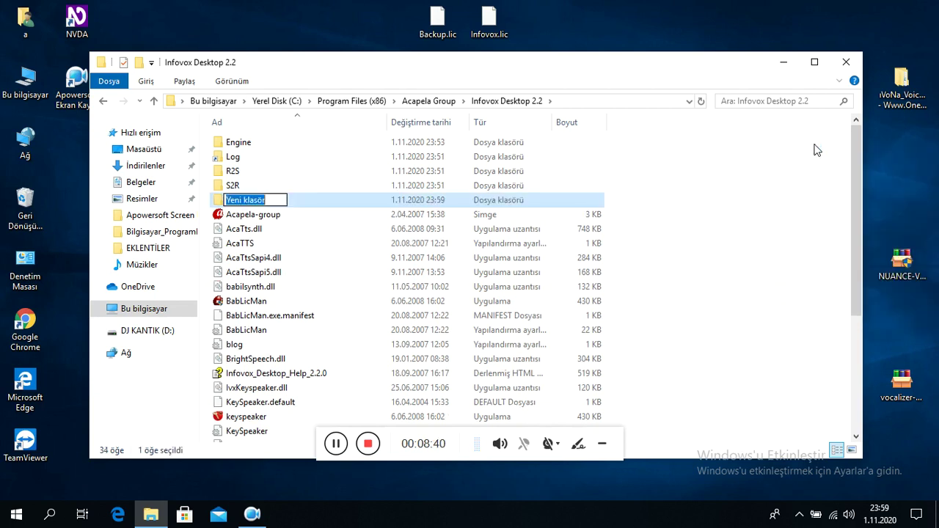
Name the new folder license and open it.
key("BackSpace")
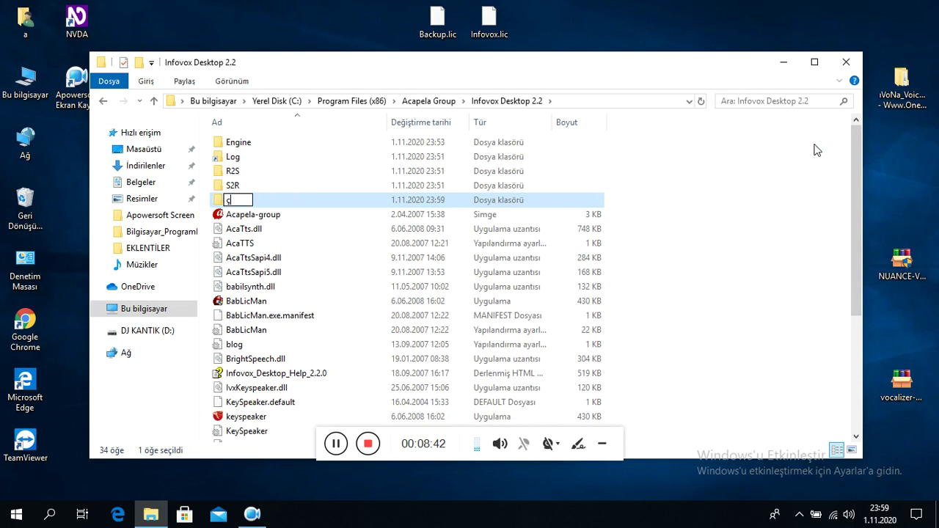
type("license")
key("BackSpace")
key("BackSpace")
type("se")
key("Return")
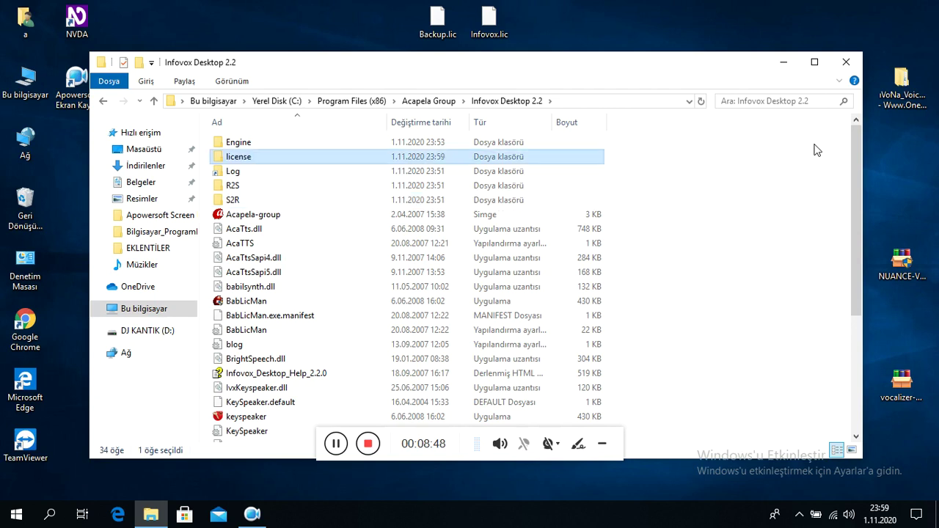
key("Return")
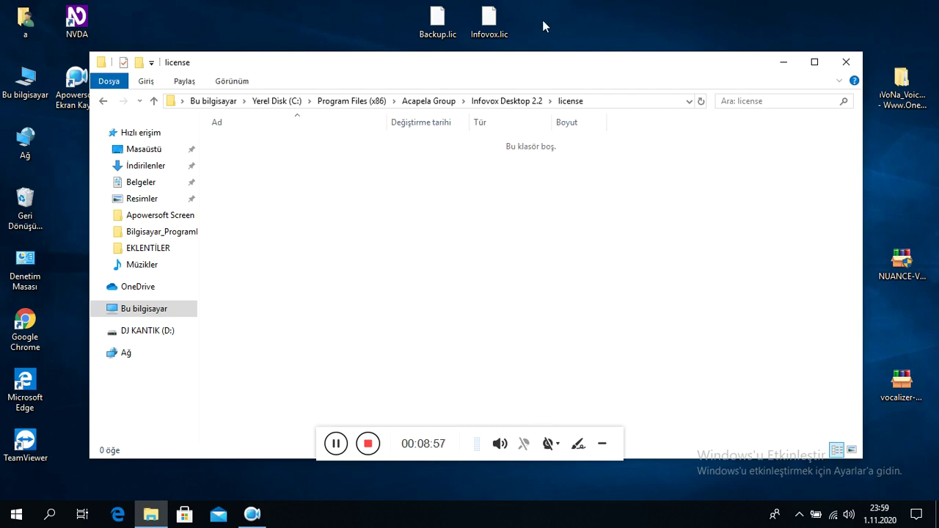
Move Infovox.lic and Backup.lic from the desktop into the license folder with administrator permission, and close the folder window.
left_click(497, 29)
left_click_drag(498, 29, 489, 218)
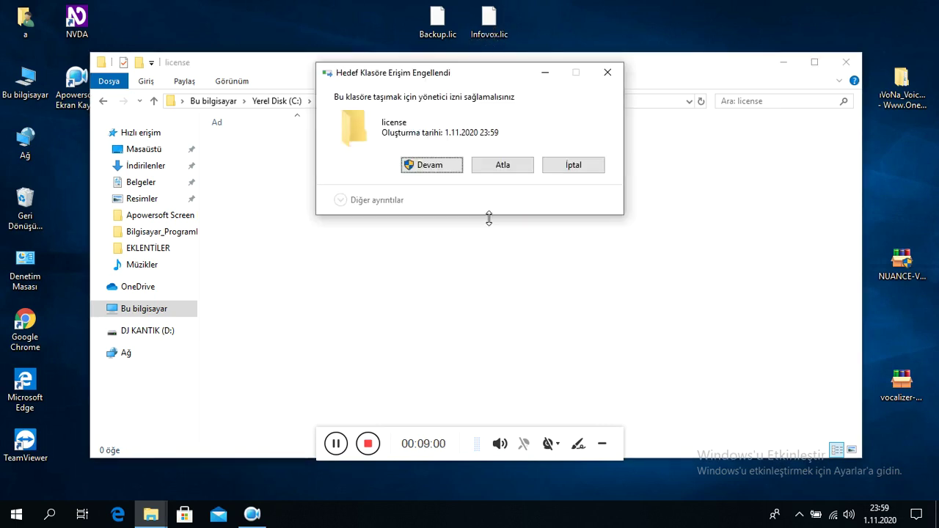
key("Return")
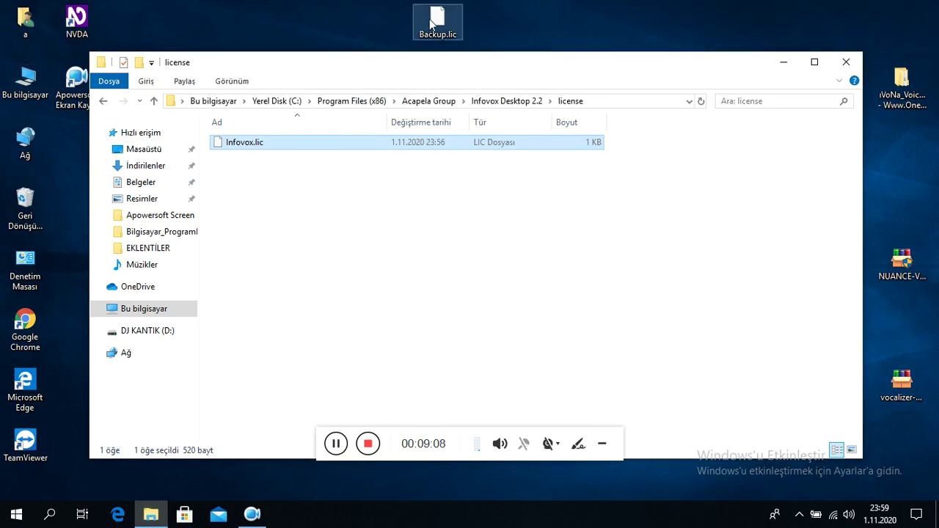
left_click_drag(430, 24, 400, 188)
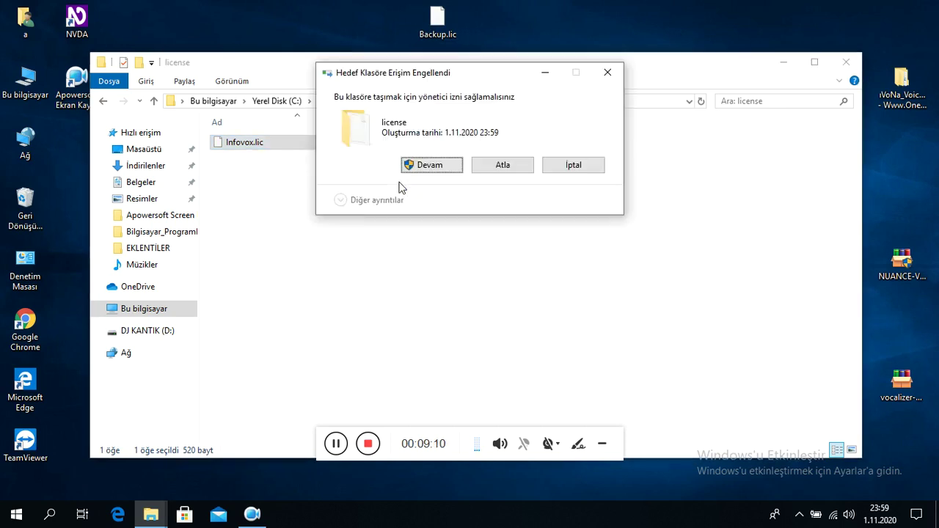
key("Return")
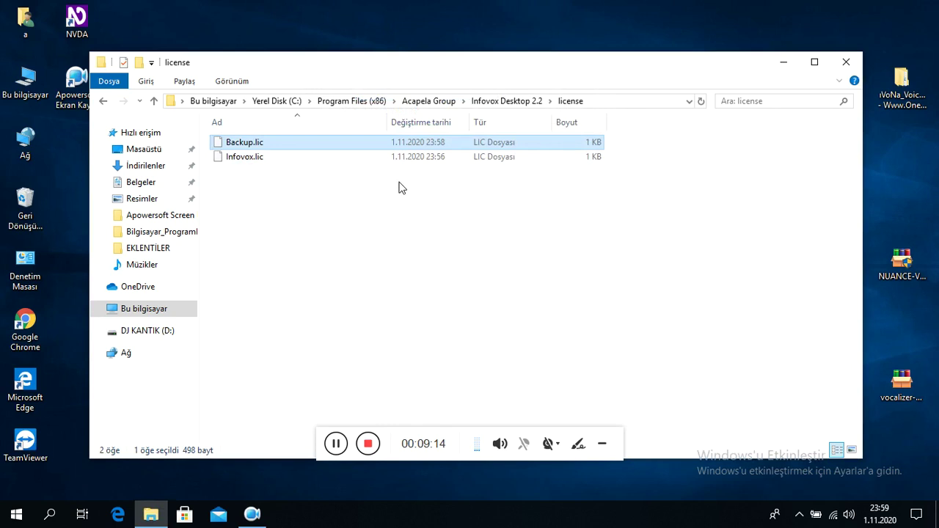
key("alt+F4")
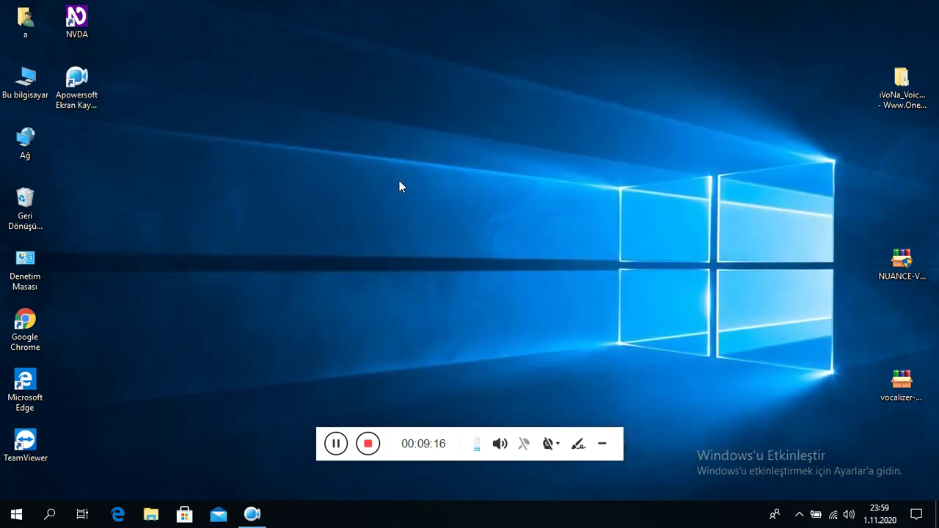
Run the NUANCE Vocalizer Expressive Yelda package and install Nuance VE 5.4 Turkish Yelda in C:\Program Files\VE\, finishing the wizard.
key("Right")
key("Down")
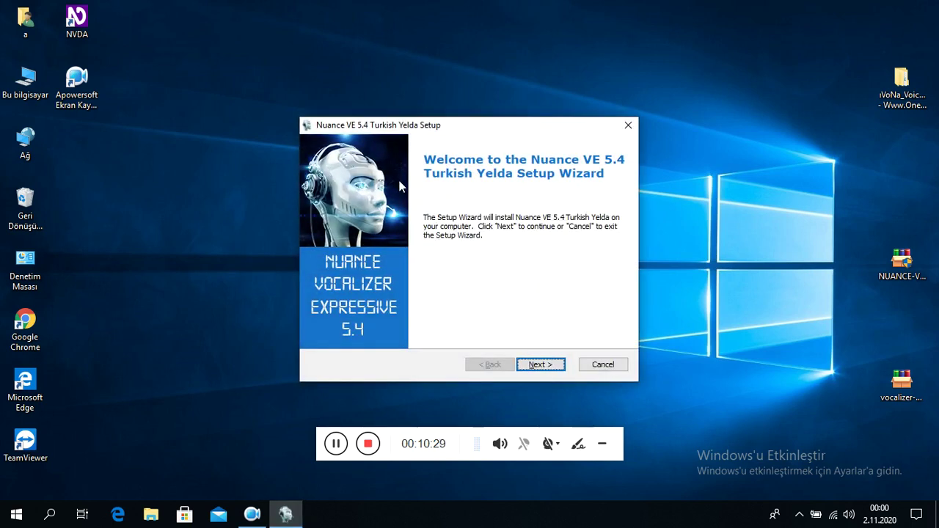
key("Tab")
key("Tab")
key("Return")
key("Tab")
key("Tab")
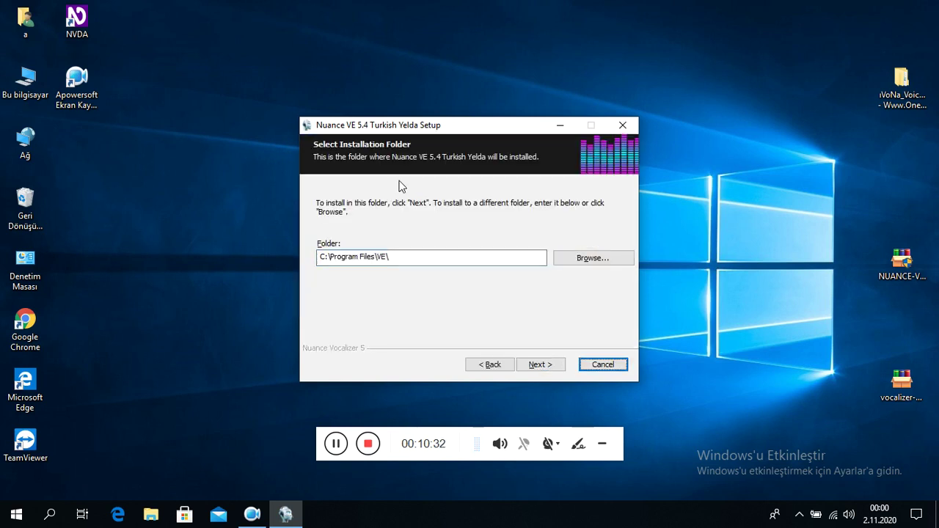
key("Tab")
key("Tab")
key("Return")
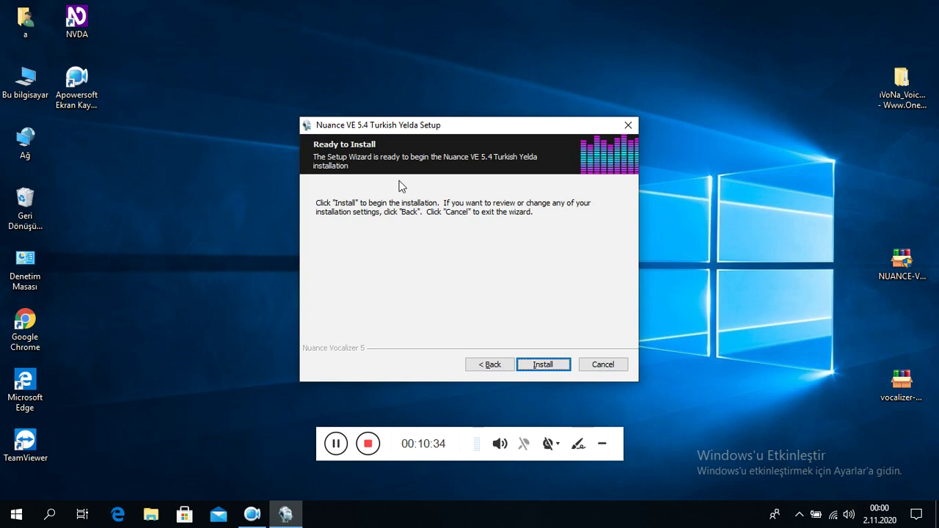
key("Return")
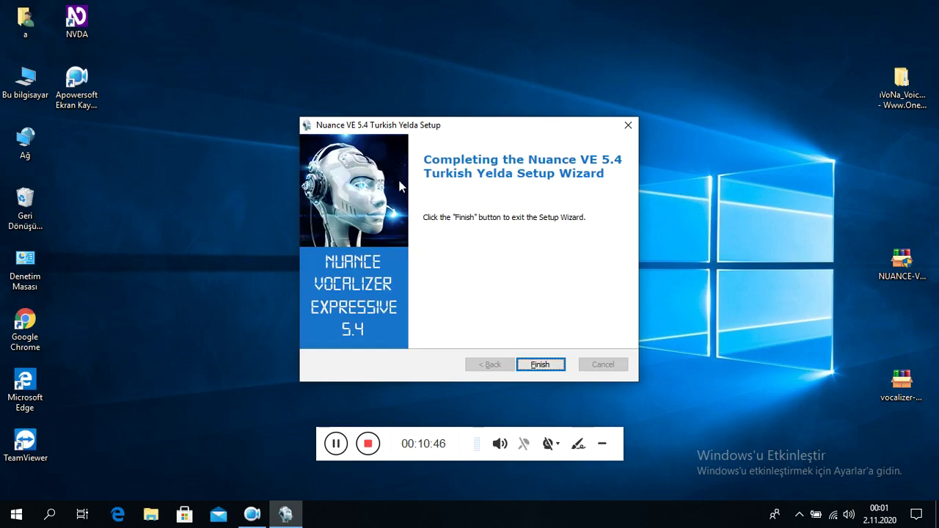
key("Return")
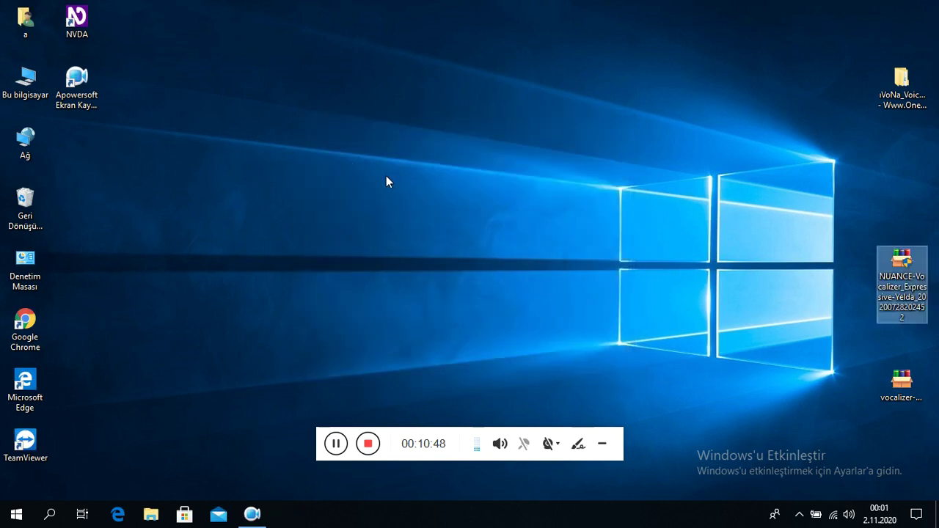
Launch the vocalizer package from the desktop, accept its licence terms and agree to install the Nuance Vocalizer Expressive 4.4 Cem synthesizer.
key("Down")
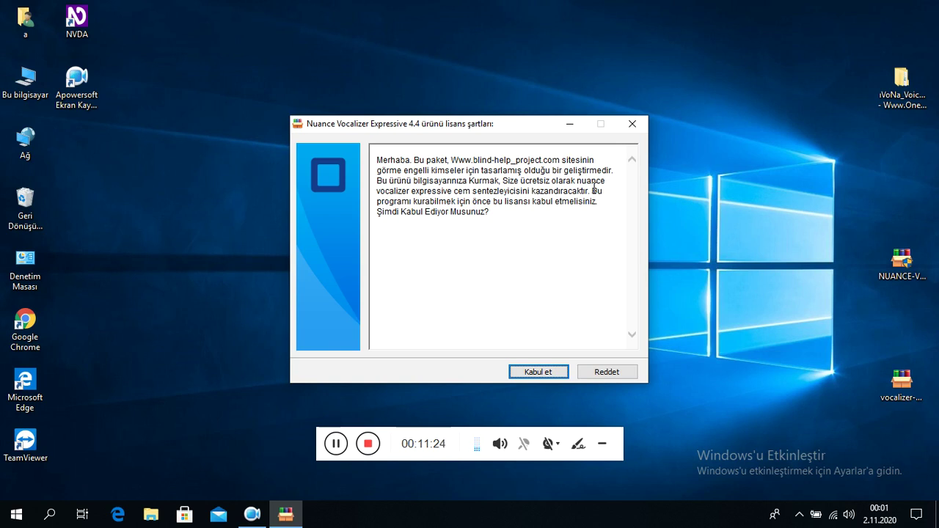
key("Tab")
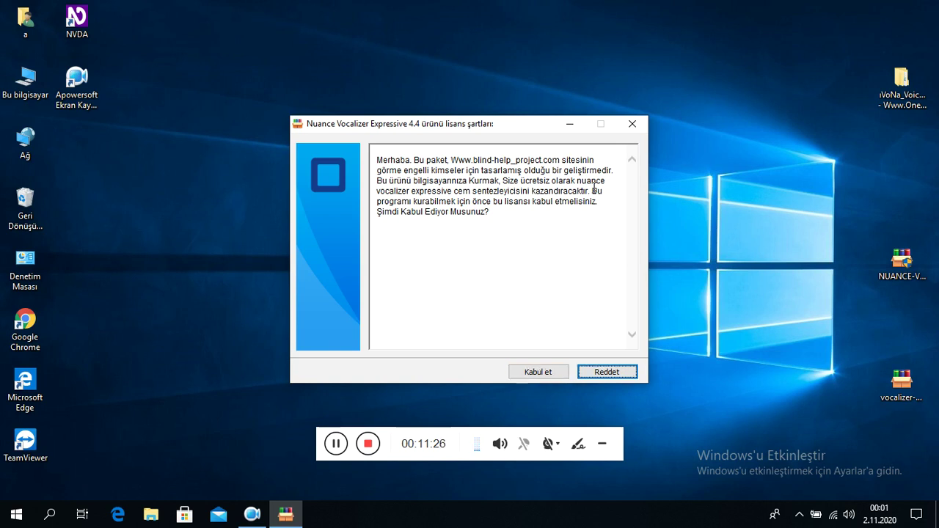
key("shift+Tab")
key("Return")
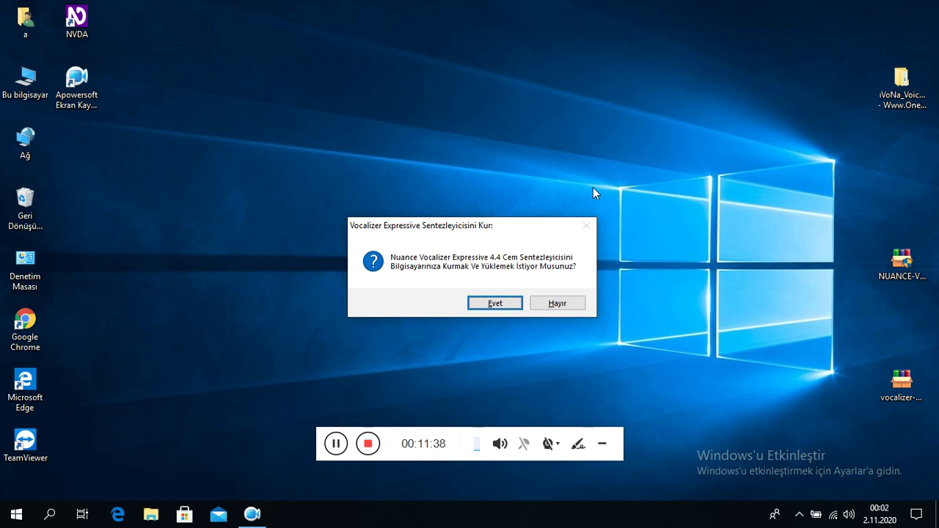
key("Tab")
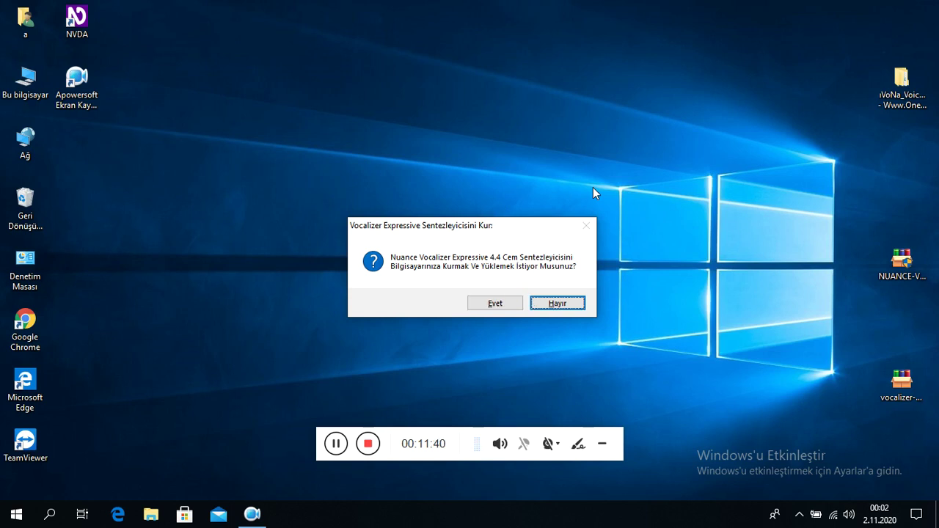
key("Tab")
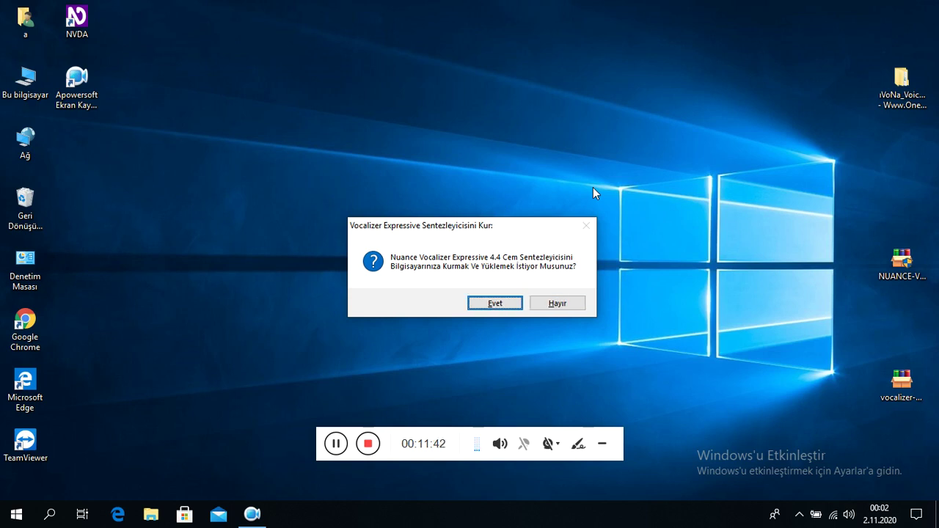
key("Return")
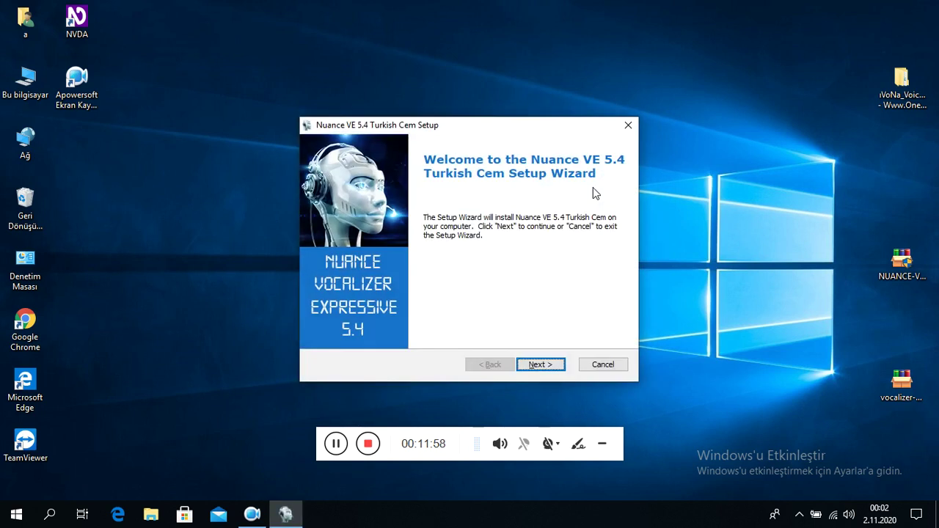
Install Nuance VE 5.4 Turkish Cem with the default settings and finish the setup wizard.
key("Tab")
key("Tab")
key("Return")
key("Return")
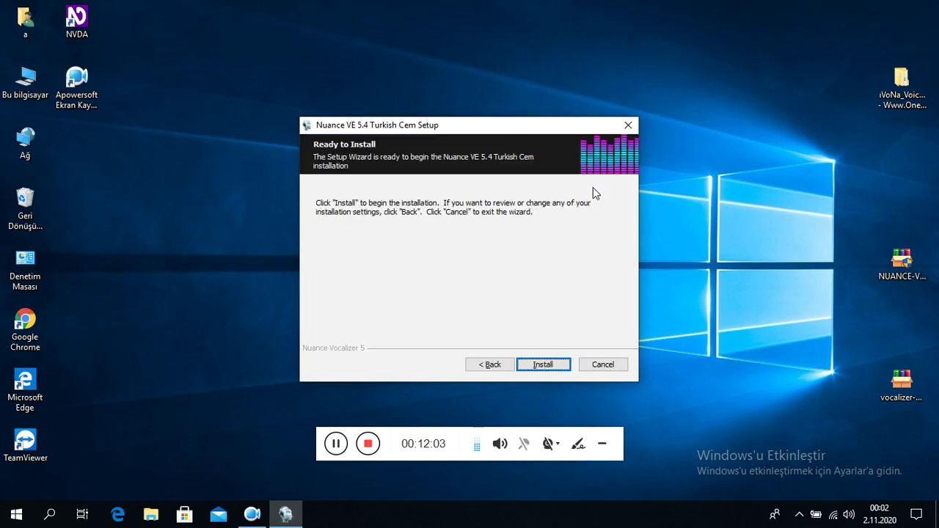
key("Return")
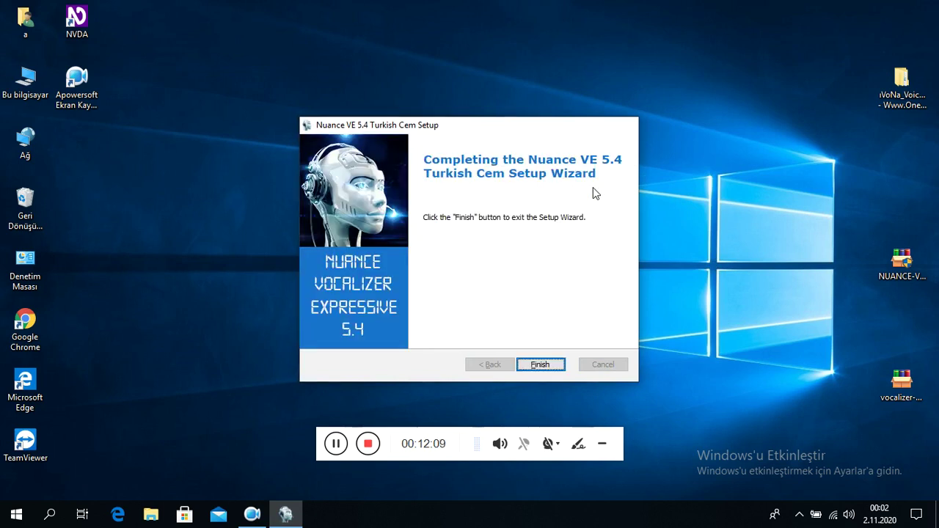
key("Return")
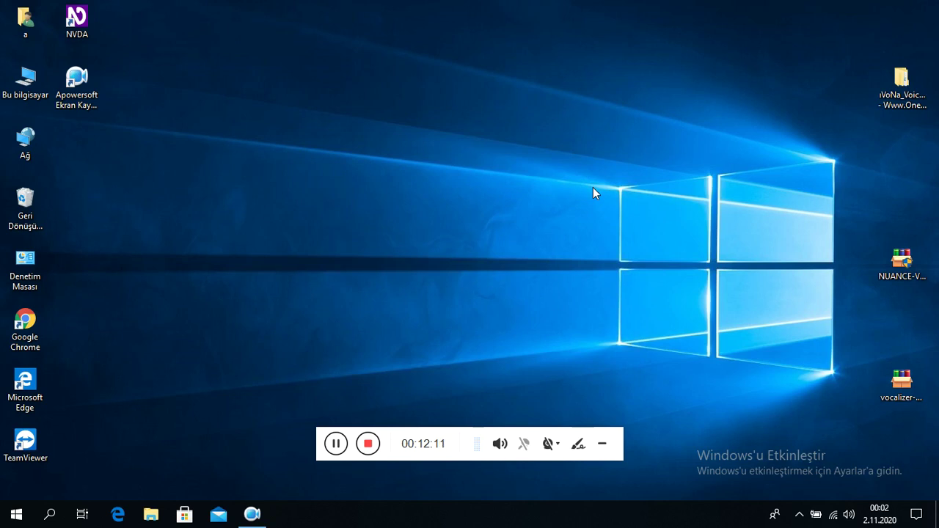
Open the NVDA speech (Konuşma) settings and change the synthesizer to Microsoft Speech API version 5.
key("Insert+n")
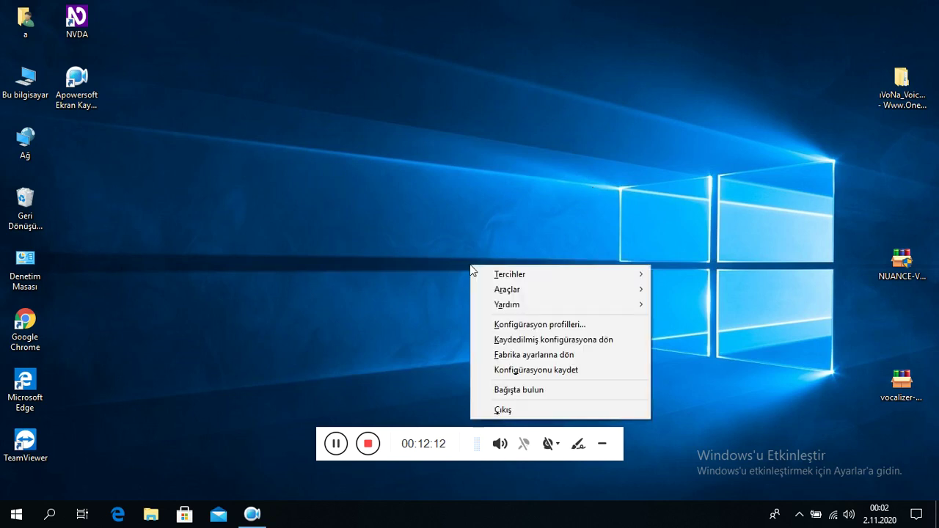
key("Right")
key("Return")
key("Down")
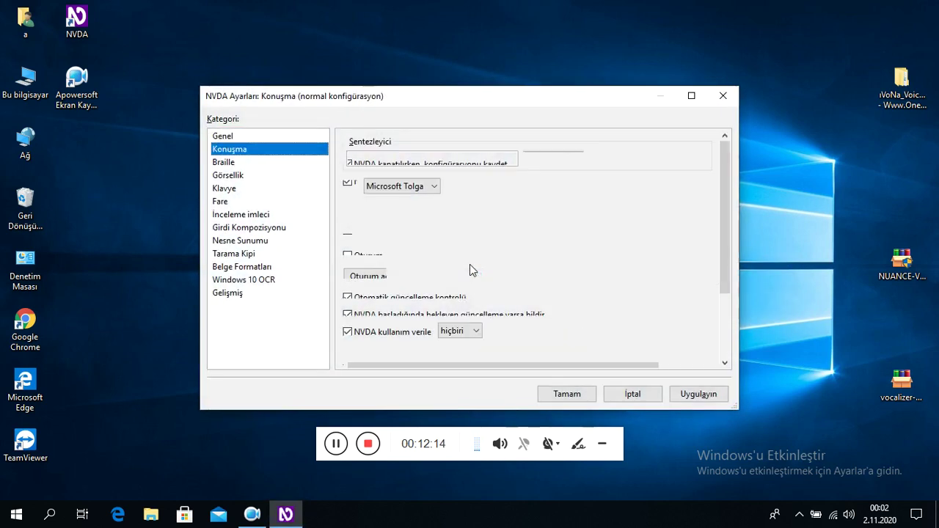
key("Tab")
key("Return")
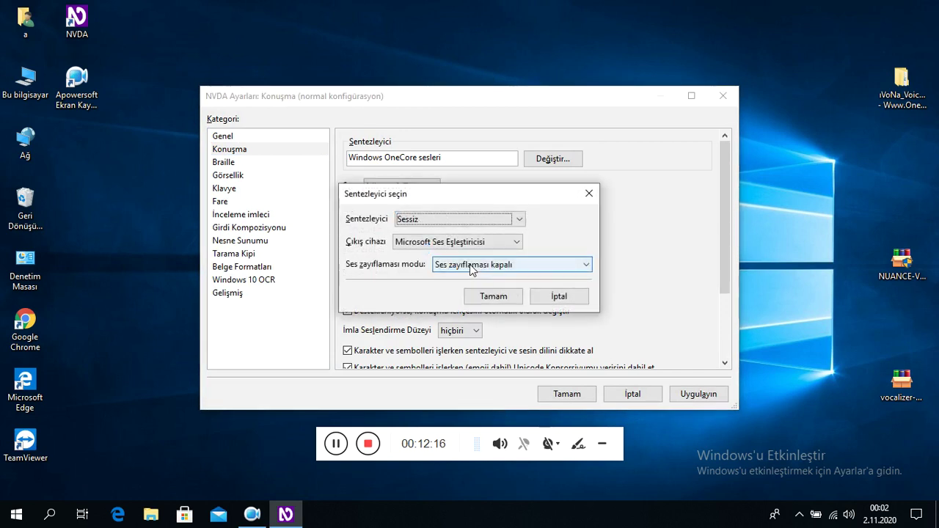
key("Up")
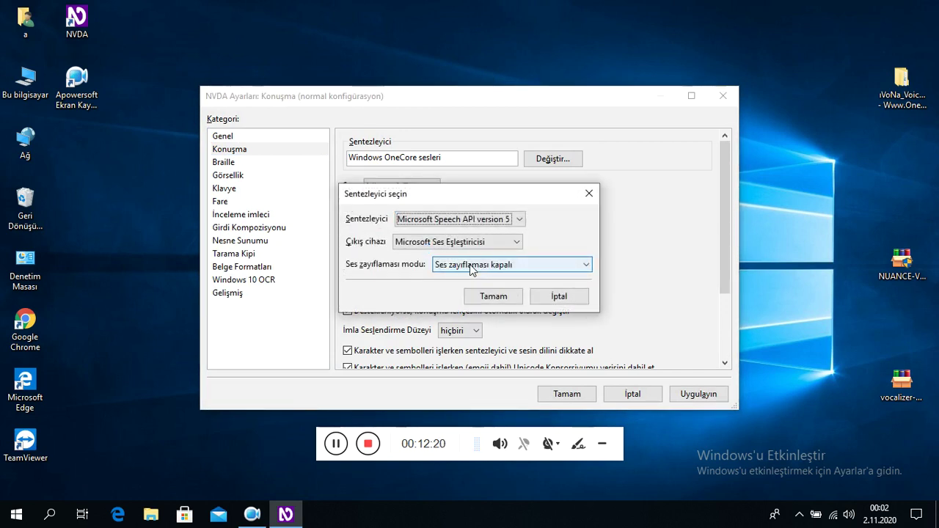
key("Return")
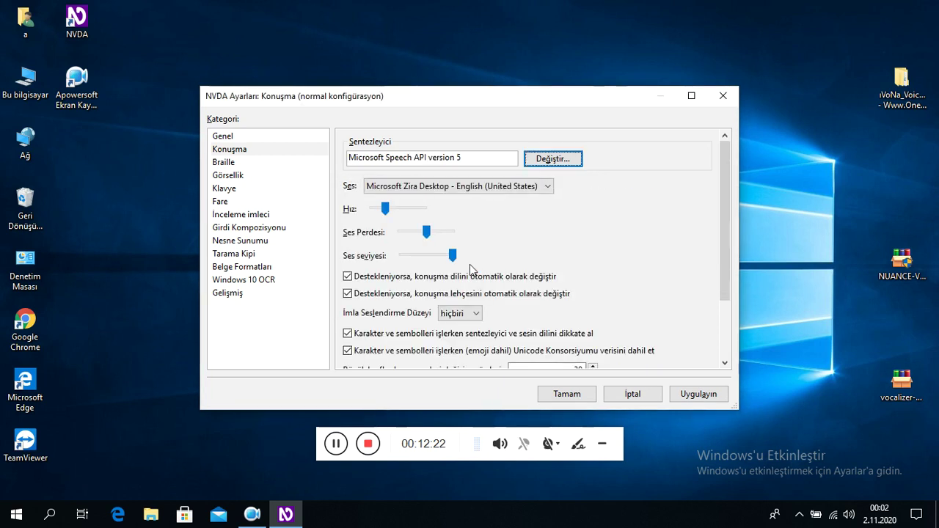
Set the NVDA voice to VE_Turkish_Cem_22kHz and accept the speech settings.
key("Tab")
key("Down")
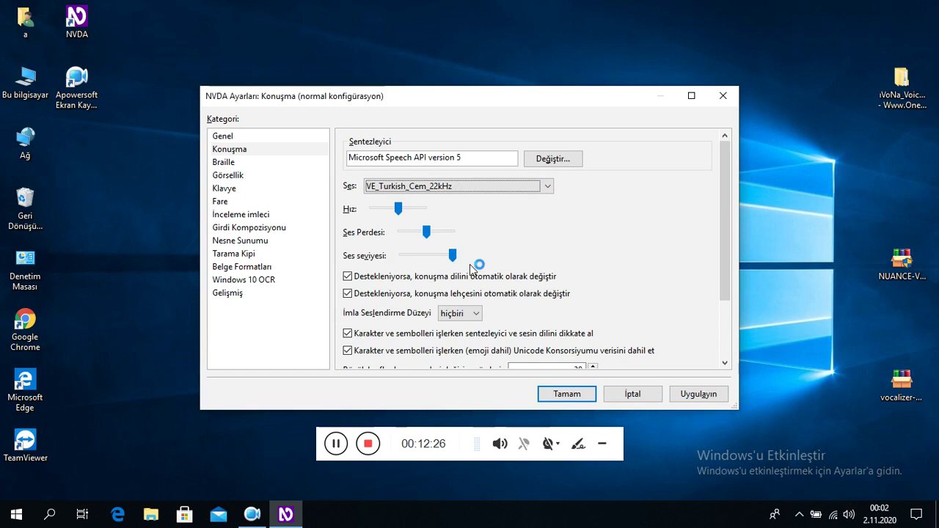
key("Tab")
key("Tab")
key("Tab")
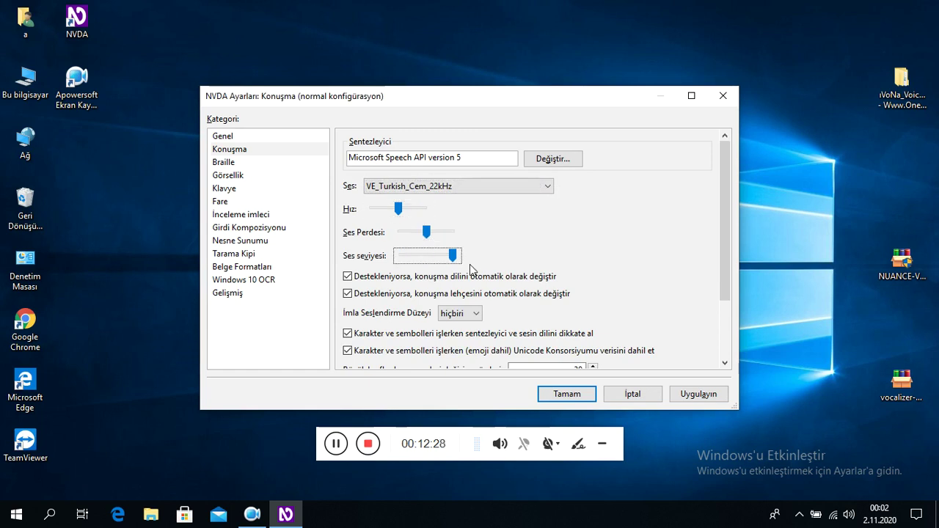
key("Right")
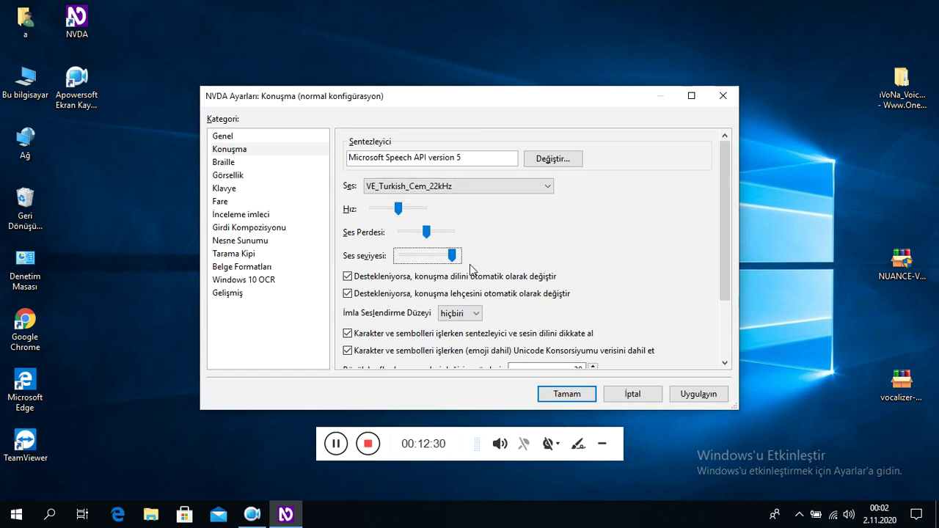
key("Left")
key("Return")
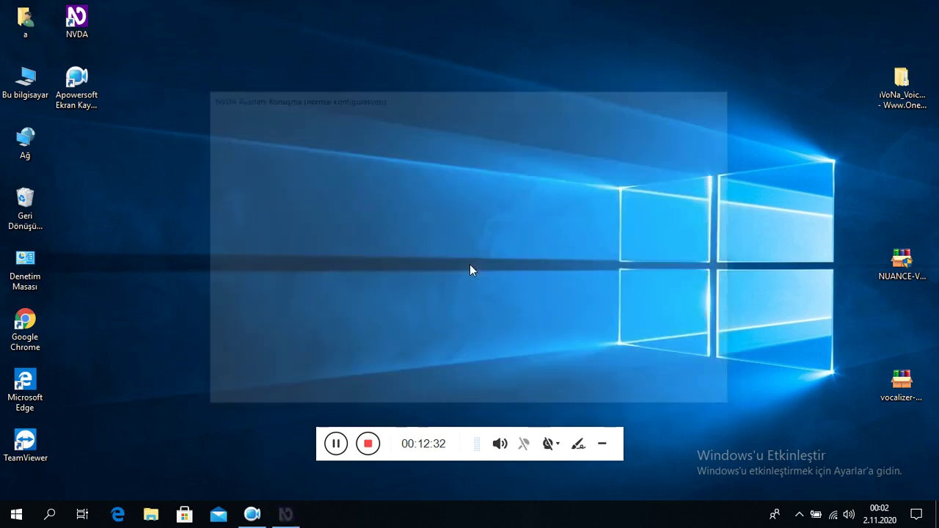
Reopen the NVDA speech (Konuşma) settings, choose the VE_Turkish_Yelda_22kHz voice and accept the change.
key("insert+n")
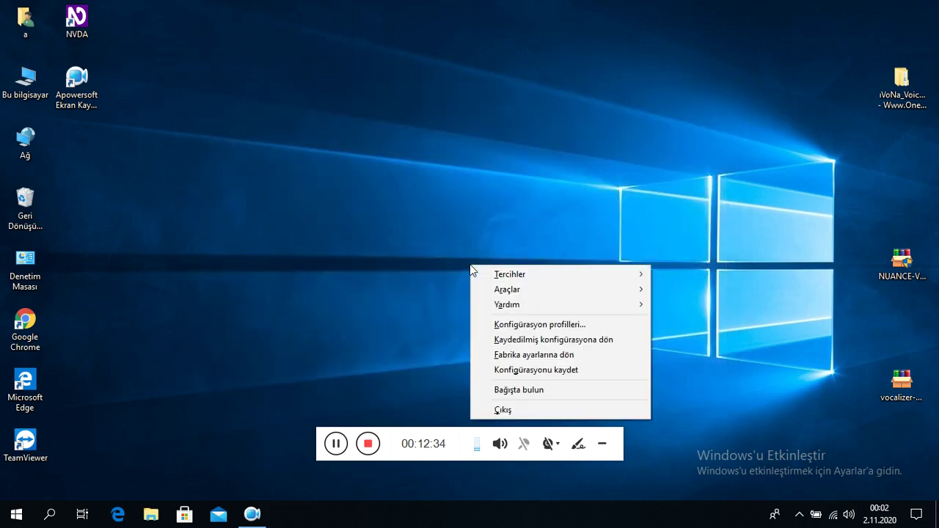
key("Right")
key("Return")
key("Down")
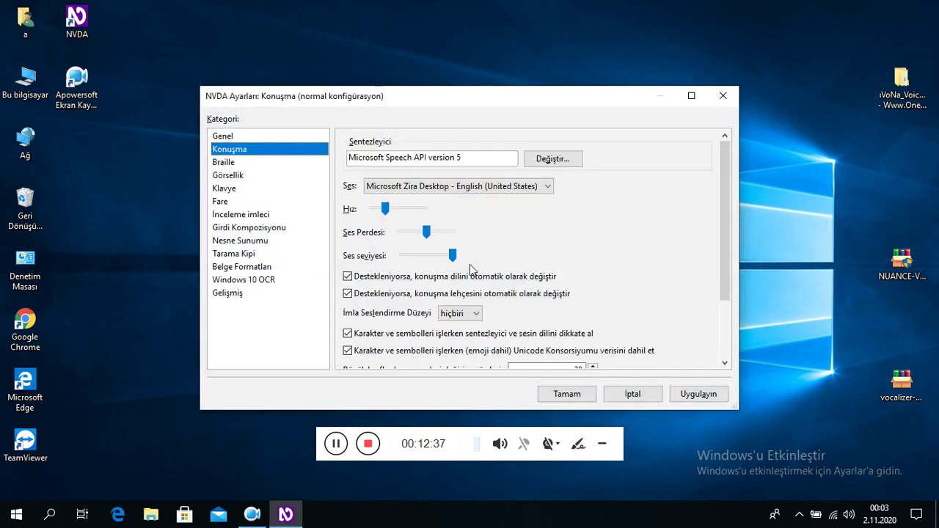
key("Tab")
key("Tab")
key("Down")
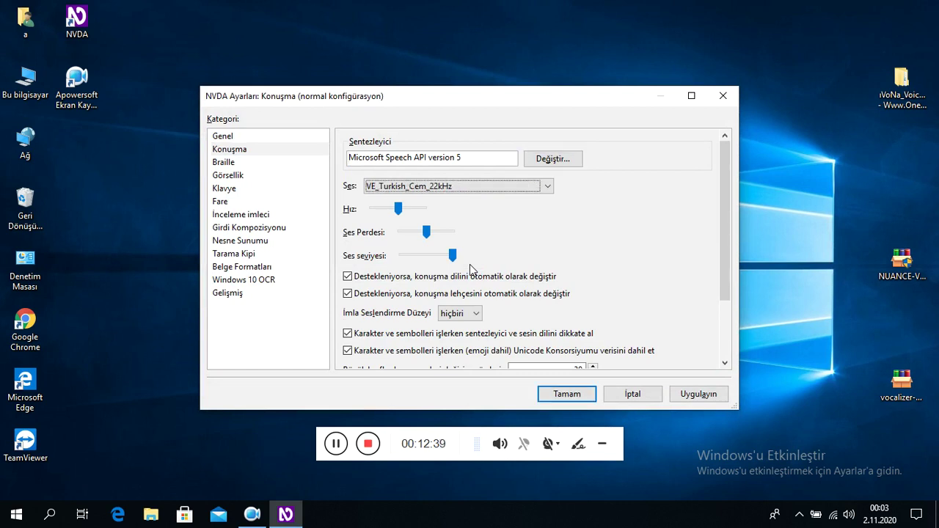
key("Up")
key("Down")
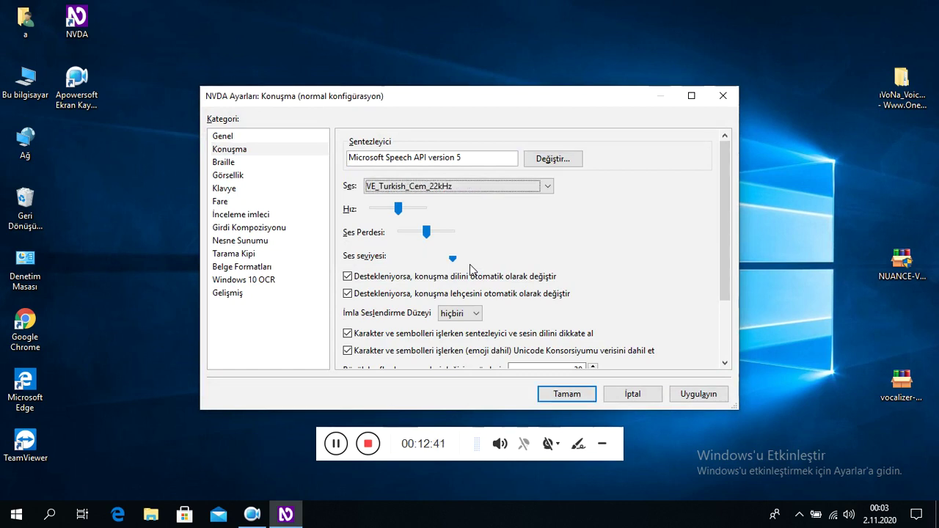
key("Down")
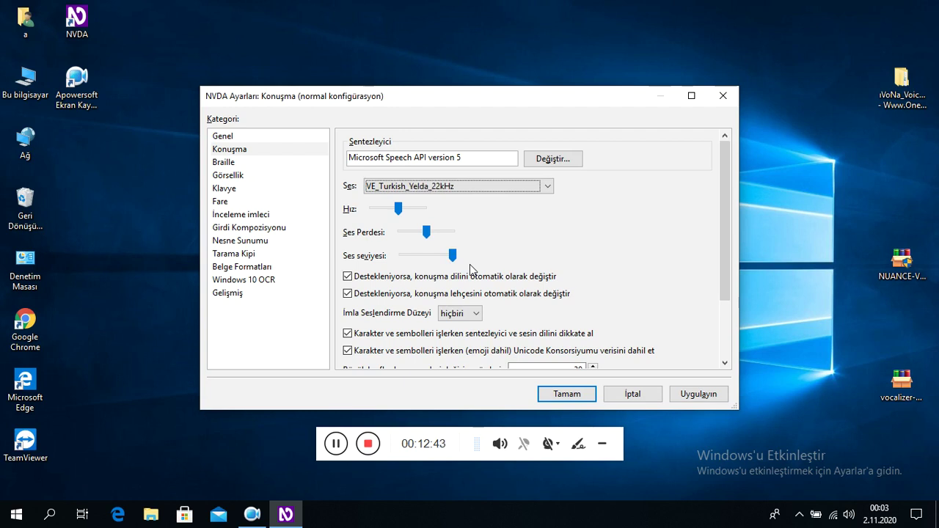
key("Tab")
key("Tab")
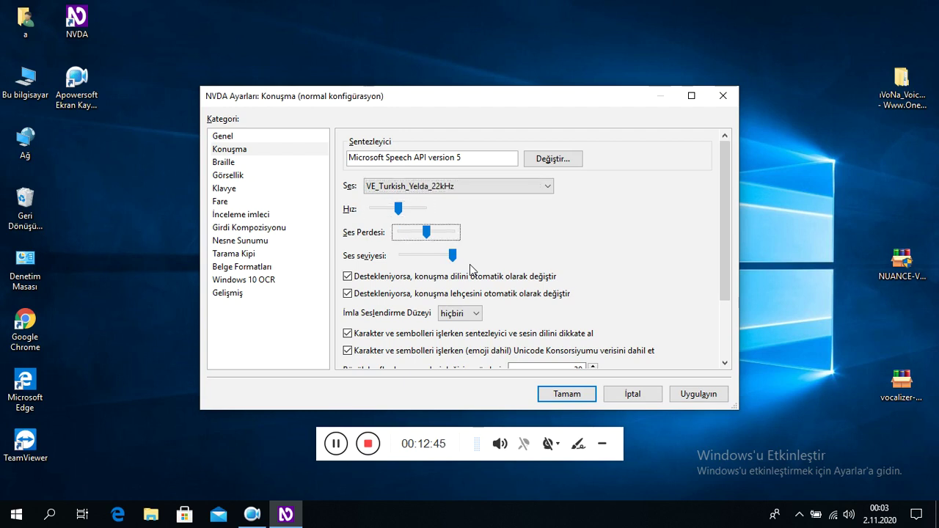
key("Return")
Review the synthesizer, voice, rate and pitch options in the NVDA speech settings, leaving without saving.
key("Insert+n")
key("Down")
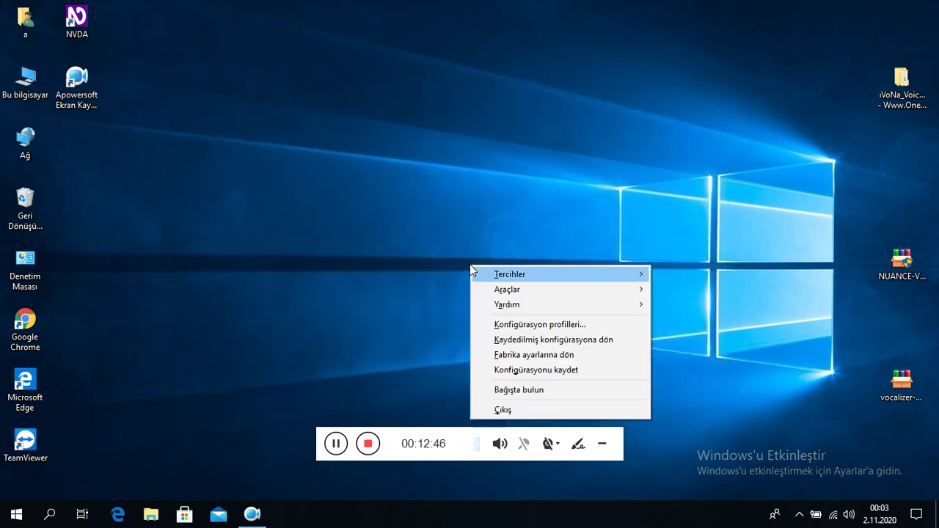
key("Right")
key("Return")
key("Down")
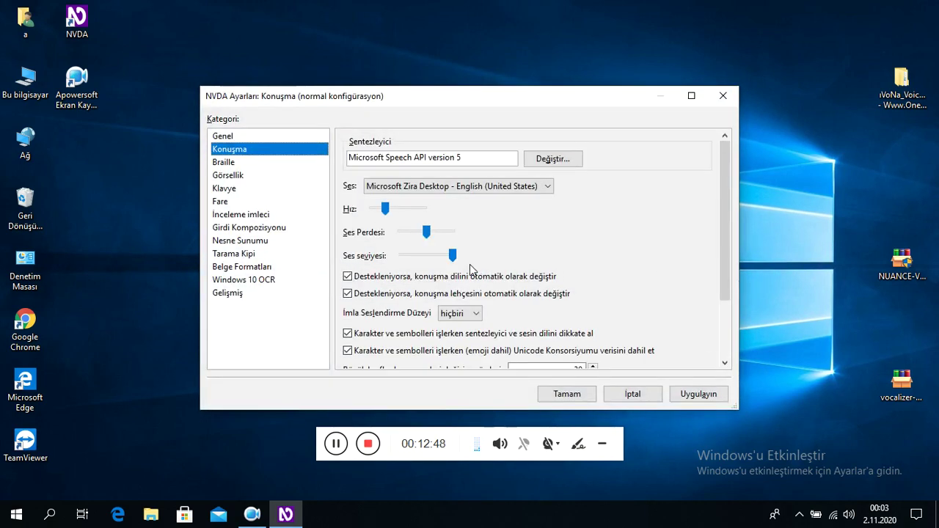
key("Tab")
key("Tab")
key("Tab")
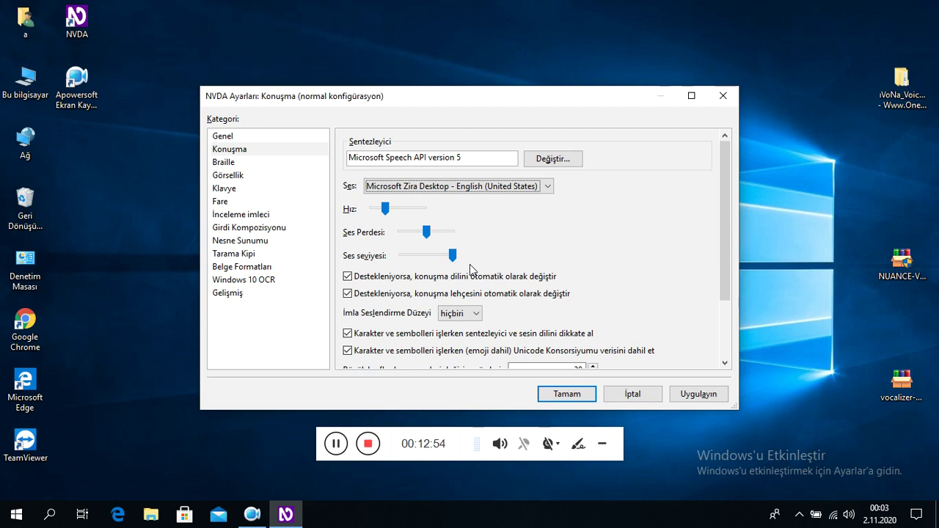
key("Tab")
key("Tab")
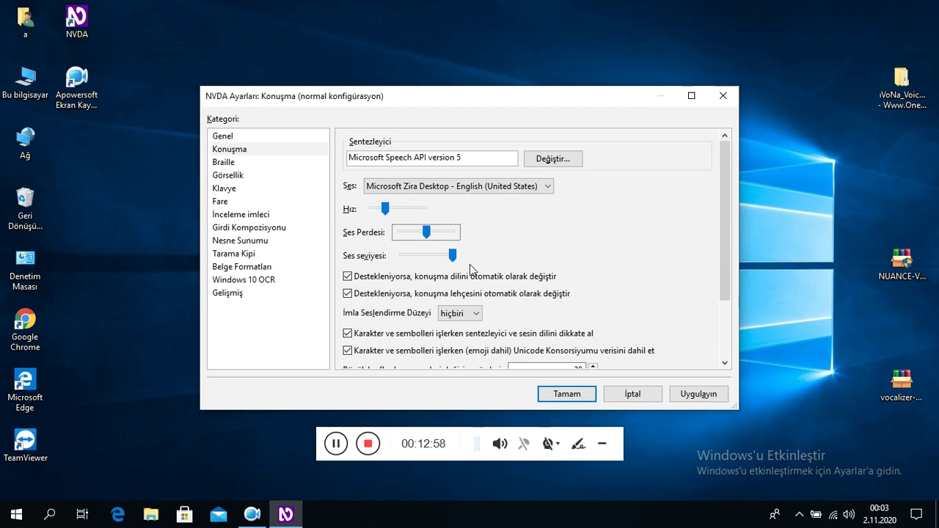
key("Escape")
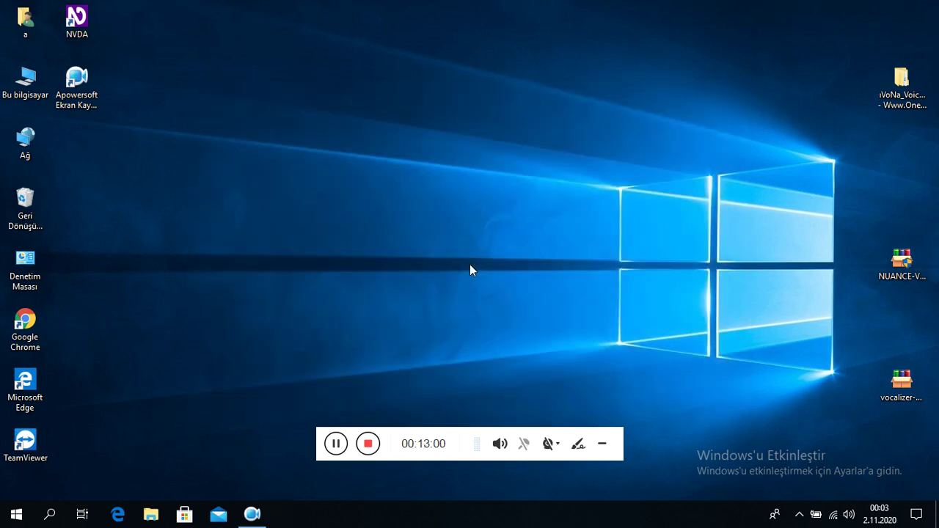
Reopen the NVDA speech settings, switch the voice to Ceren (Turkish) SAPI5 and accept the change.
key("Insert+n")
key("Right")
key("Return")
key("Down")
key("Tab")
key("Tab")
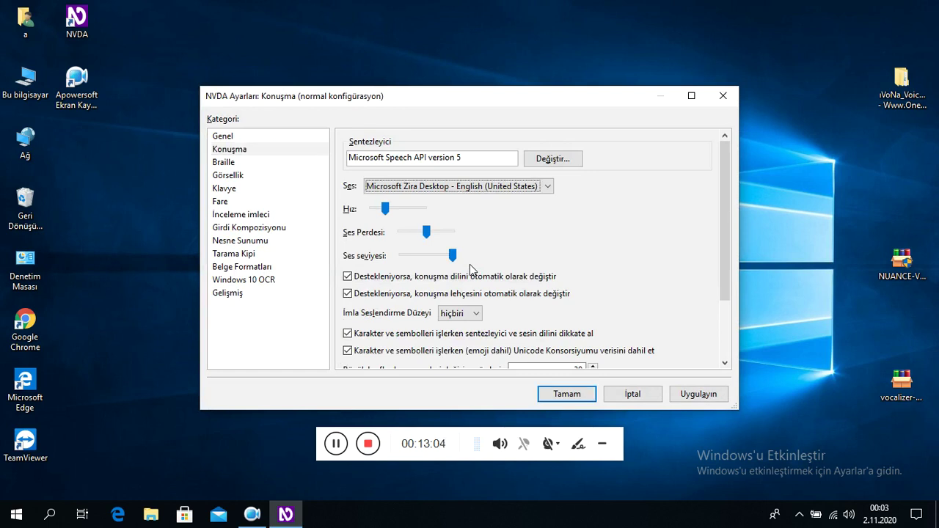
key("Down")
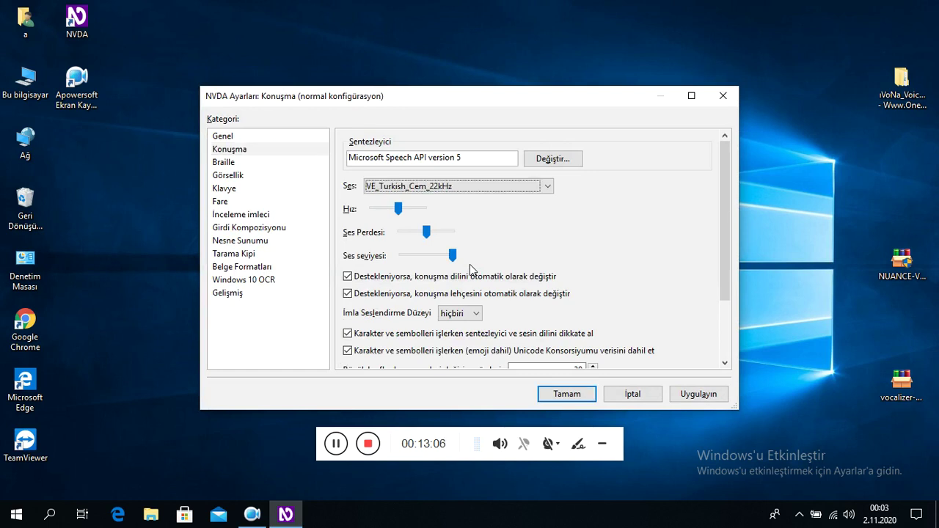
key("Down")
key("Down")
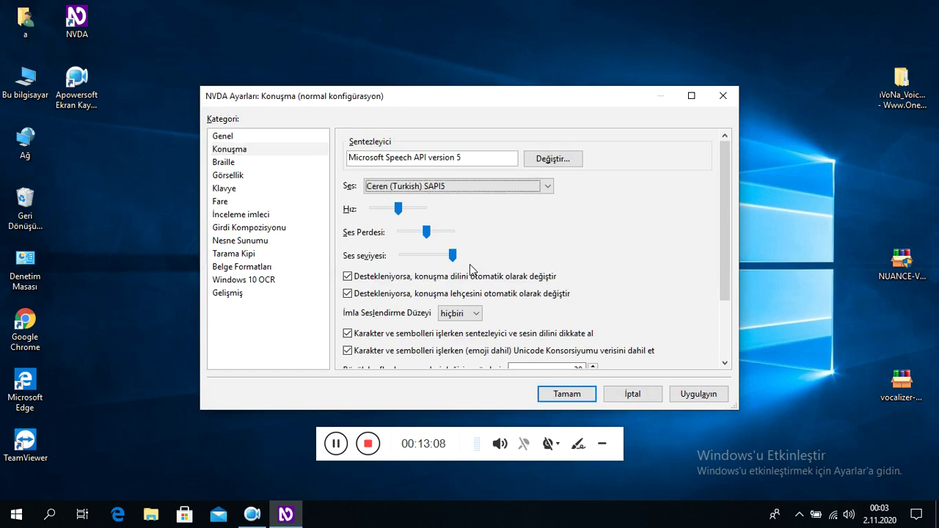
key("Tab")
key("Tab")
key("Tab")
key("Tab")
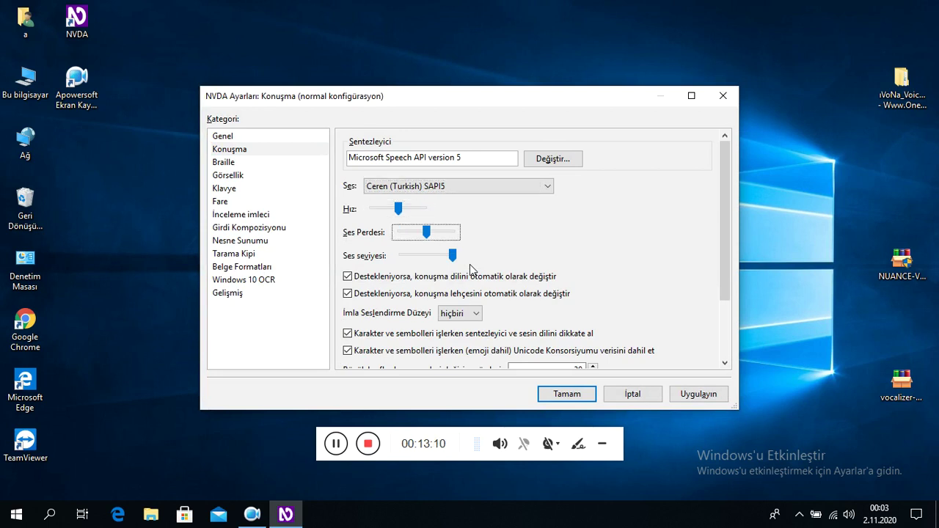
key("Return")
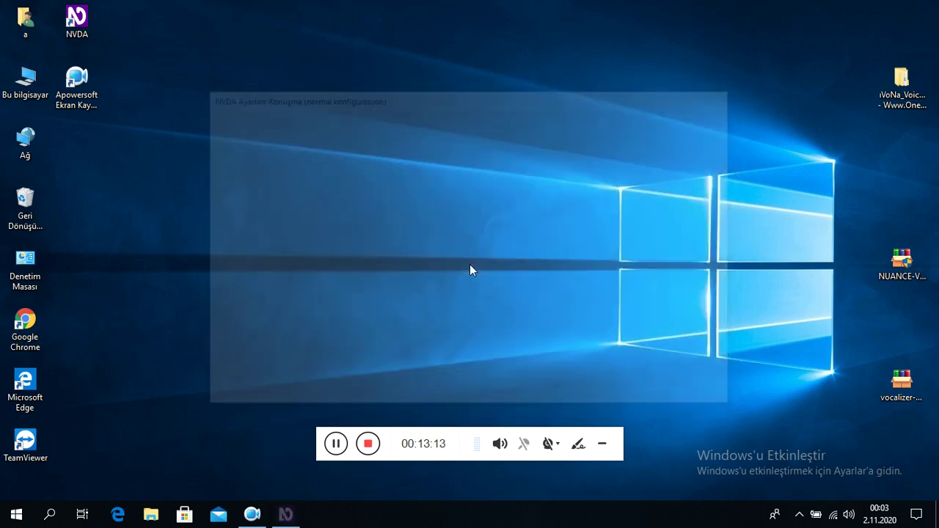
Change the NVDA synthesizer to Microsoft Speech API version 4 in the speech settings and close them.
key("Insert+n")
key("Down")
key("Right")
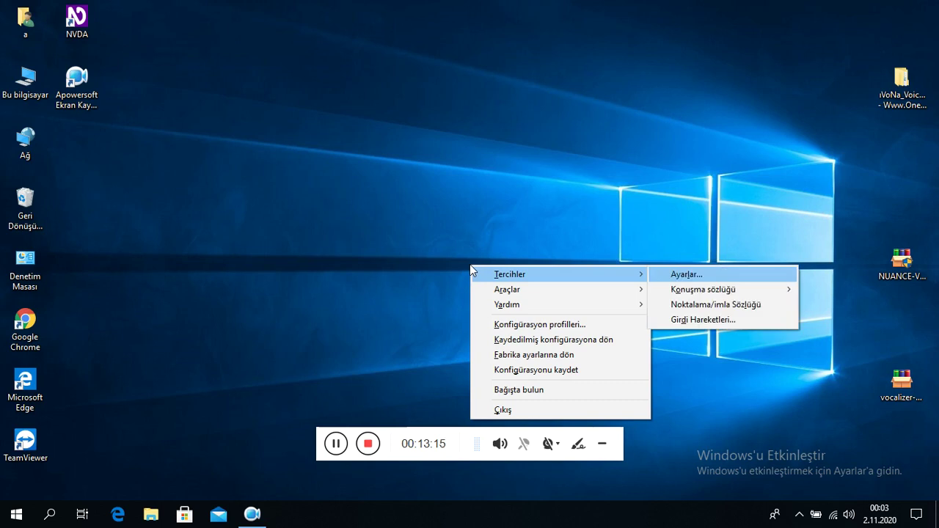
key("Return")
key("Down")
key("Tab")
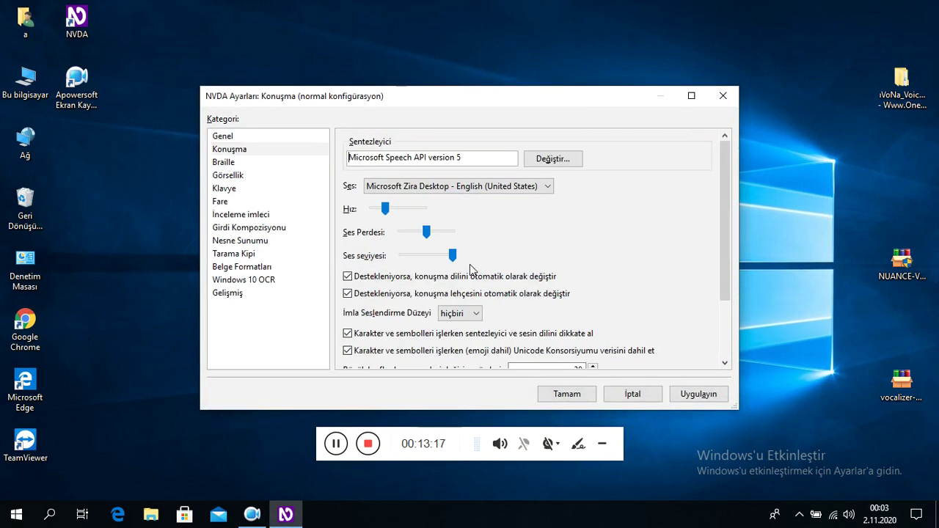
key("Return")
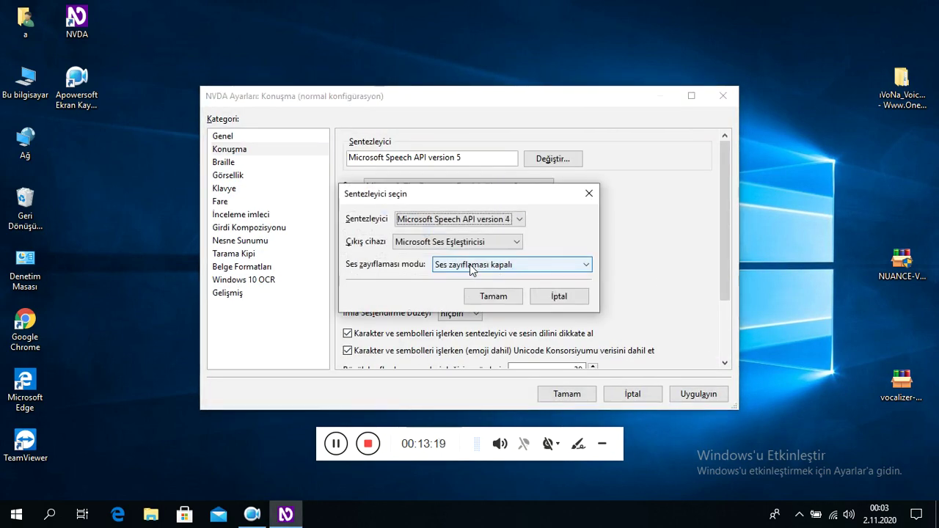
key("Return")
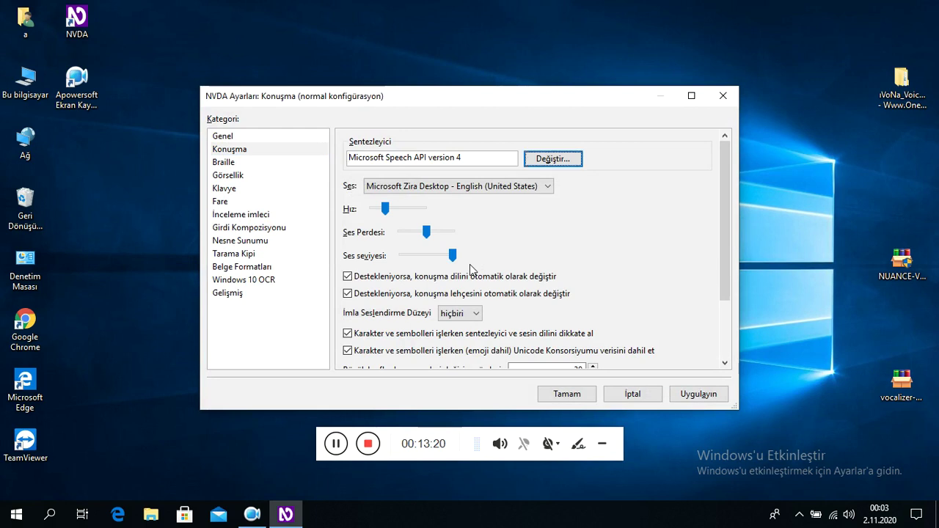
key("Tab")
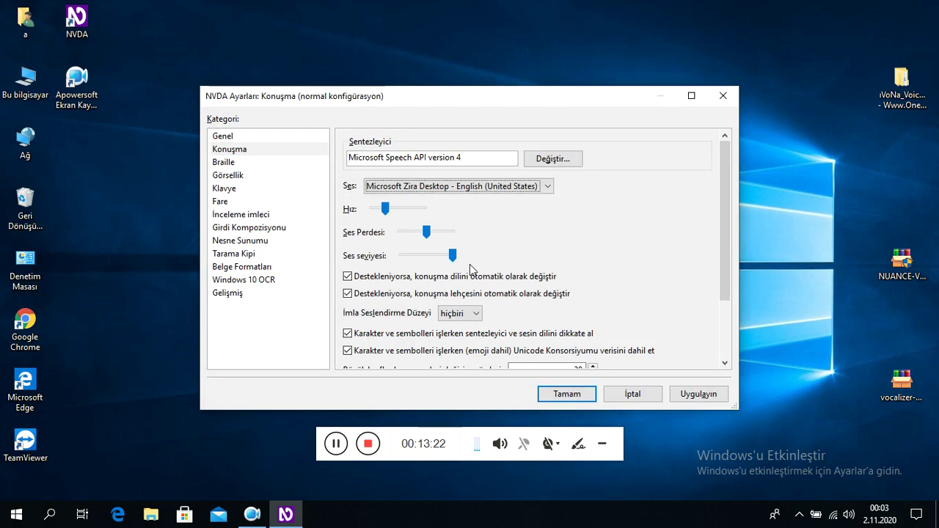
scroll(470, 269, "down", 2)
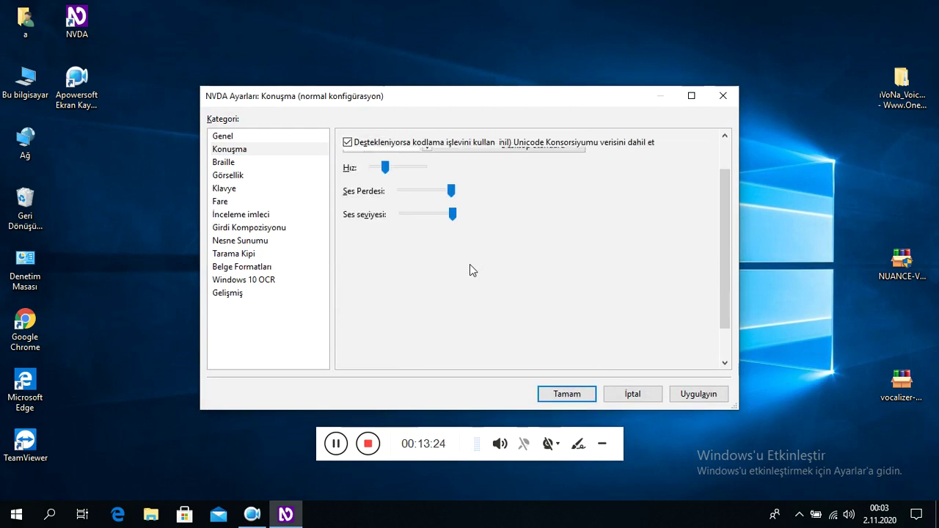
key("Escape")
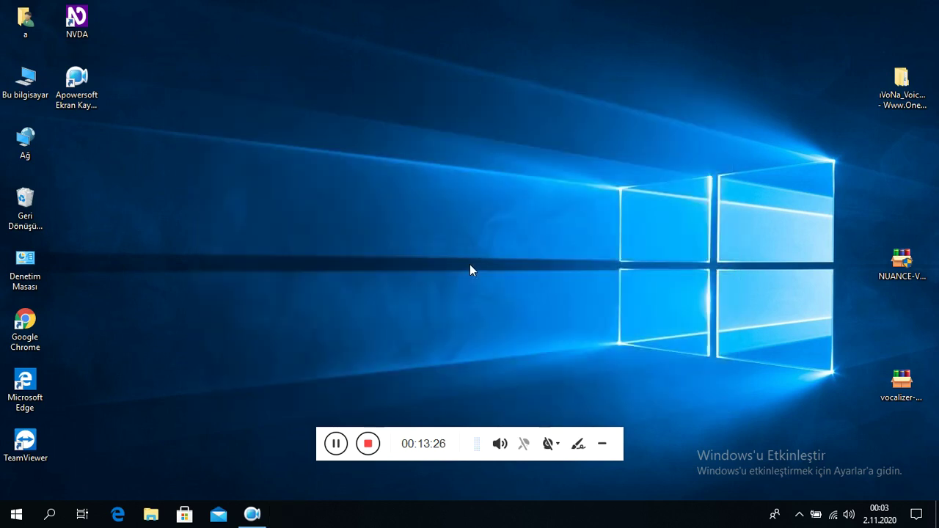
Permanently delete the vocalizer-Cem installer package from the desktop.
key("Down")
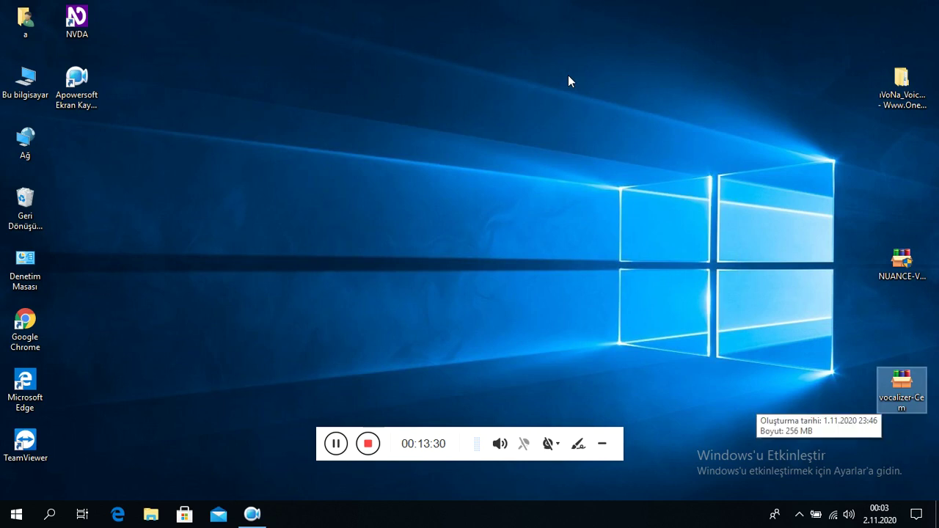
key("shift+Delete")
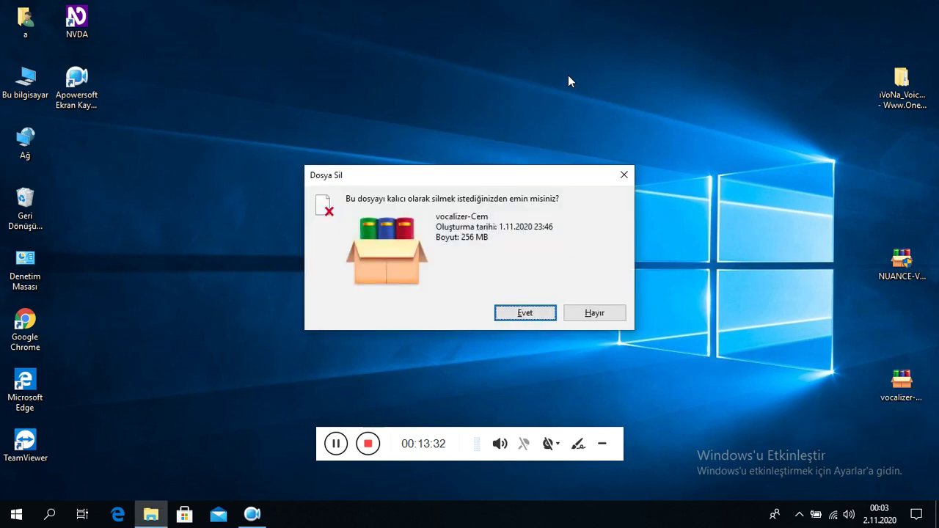
key("Return")
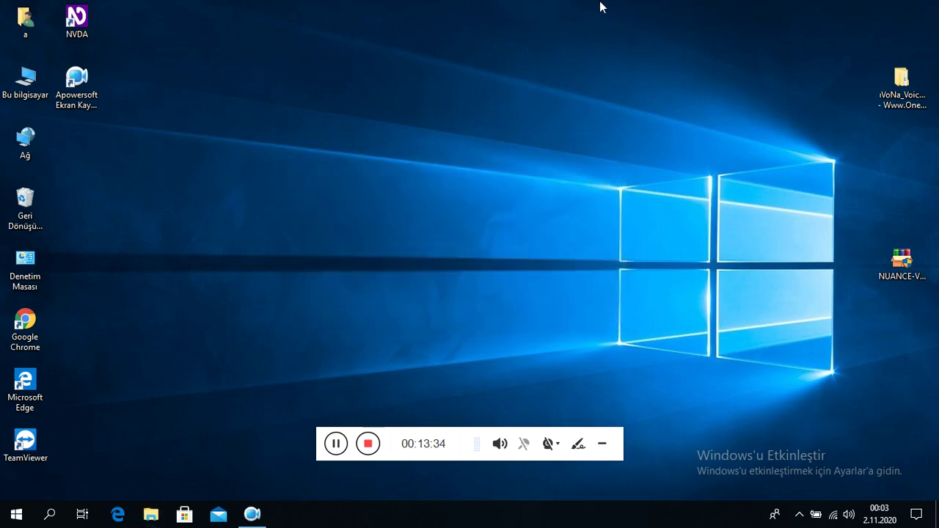
Permanently delete the NUANCE Vocalizer Expressive Yelda installer package from the desktop.
key("Up")
key("Right")
key("Down")
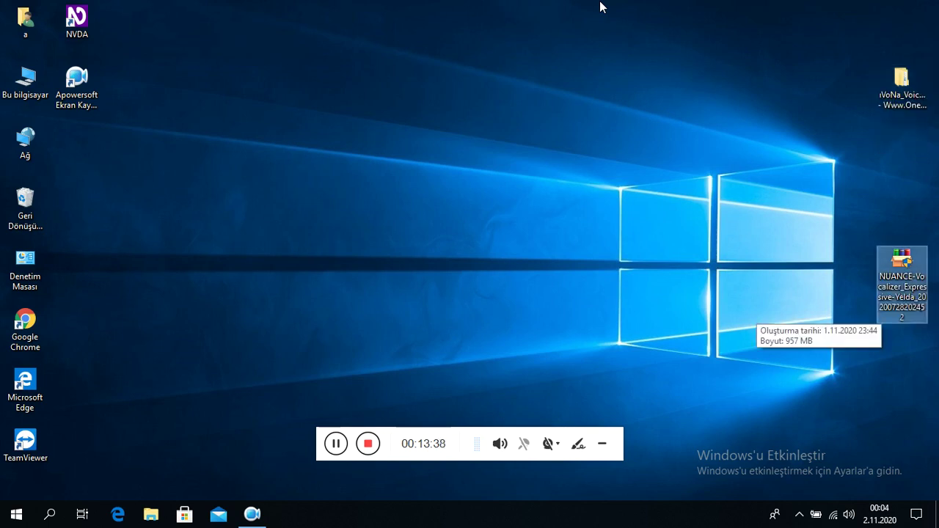
key("shift+Delete")
key("Right")
key("Left")
key("Return")
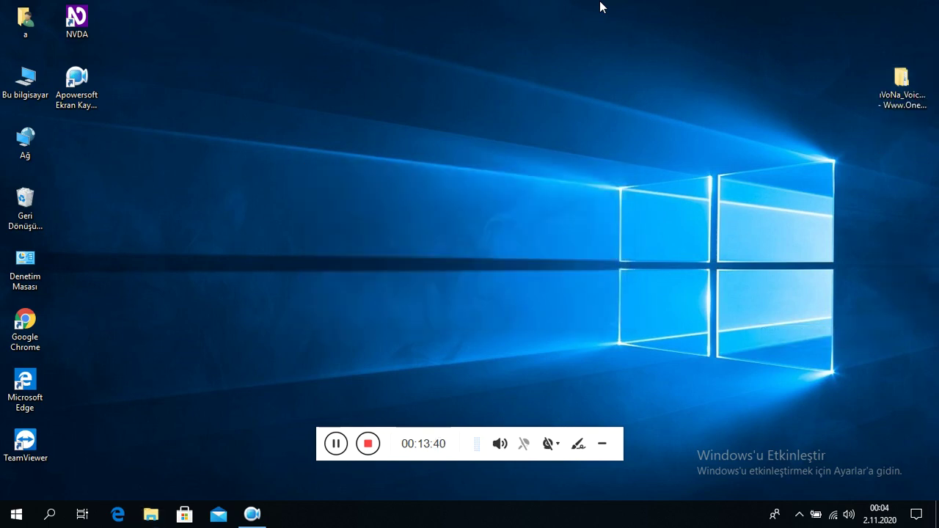
Open the ıVoNa_Voice_1.6_Filiz folder on the desktop and its ıVoNa_Voice_1.6_Filiz_22KHZ subfolder.
key("Right")
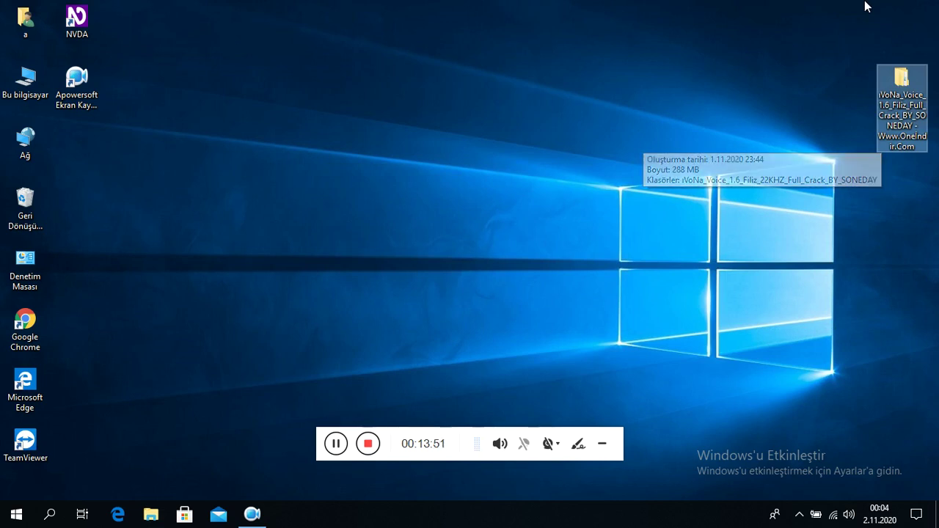
key("Return")
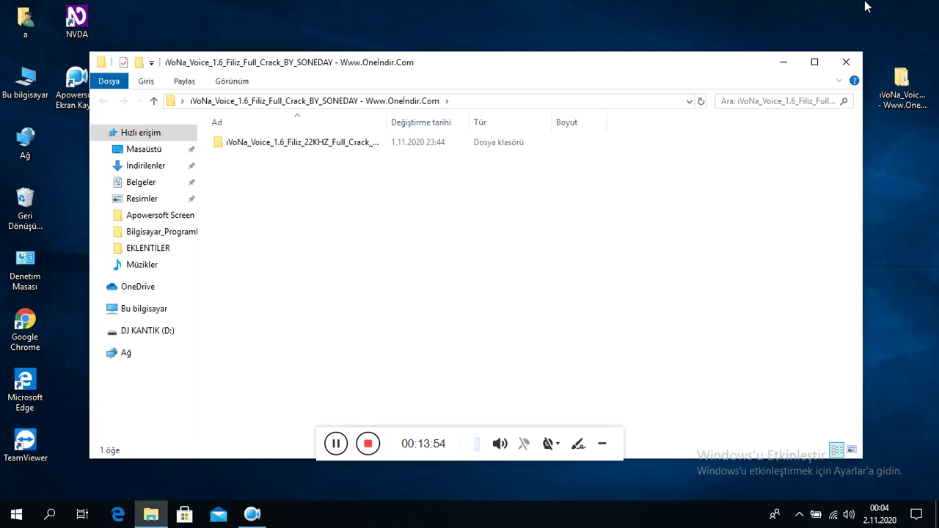
key("Down")
key("Return")
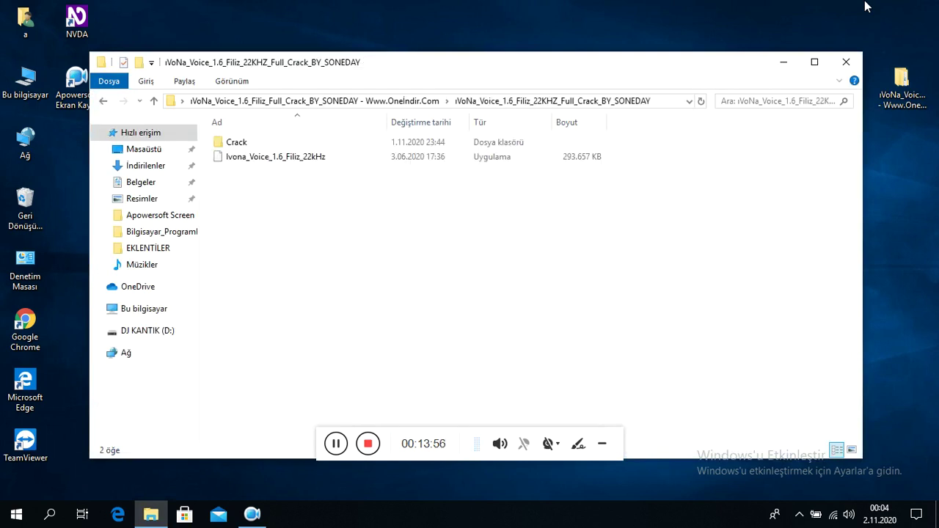
Run the Ivona_Voice_1.6_Filiz_22kHz installer with Polski as its language and continue past the welcome page.
key("Down")
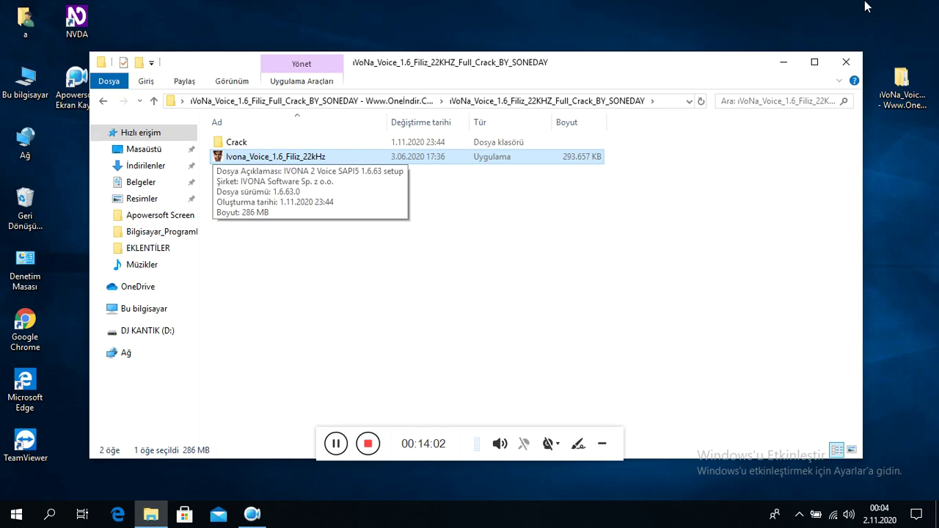
key("Return")
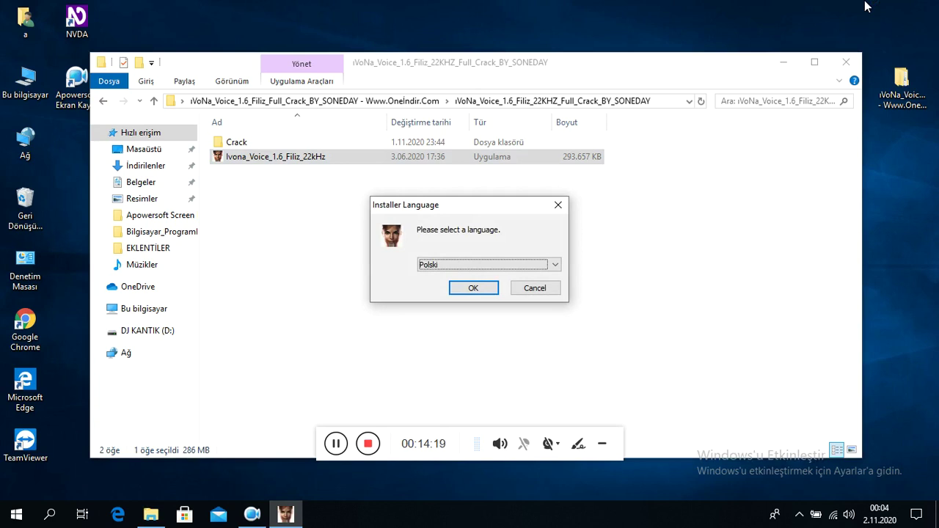
key("Return")
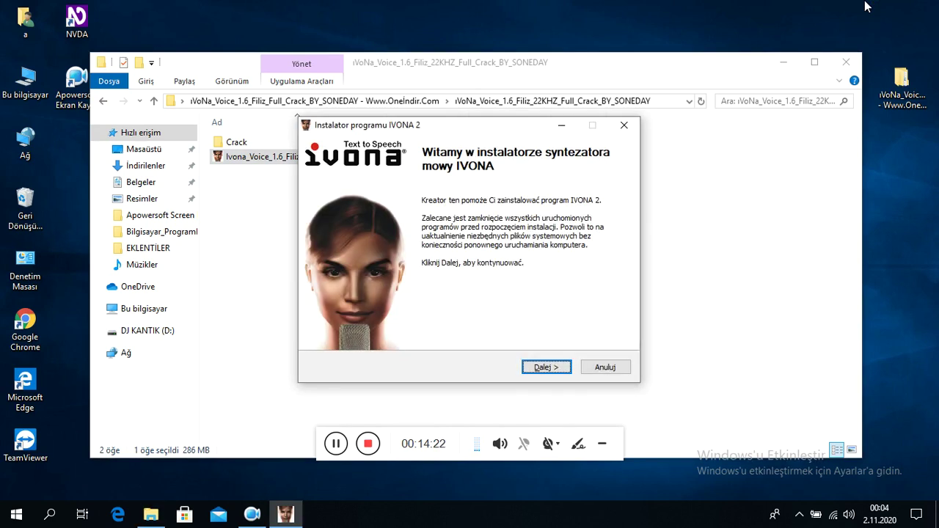
key("Tab")
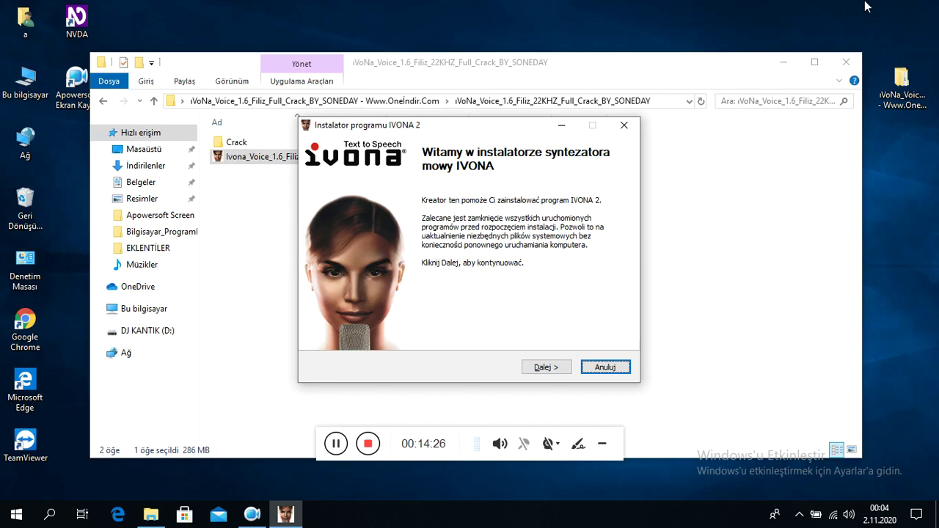
key("Tab")
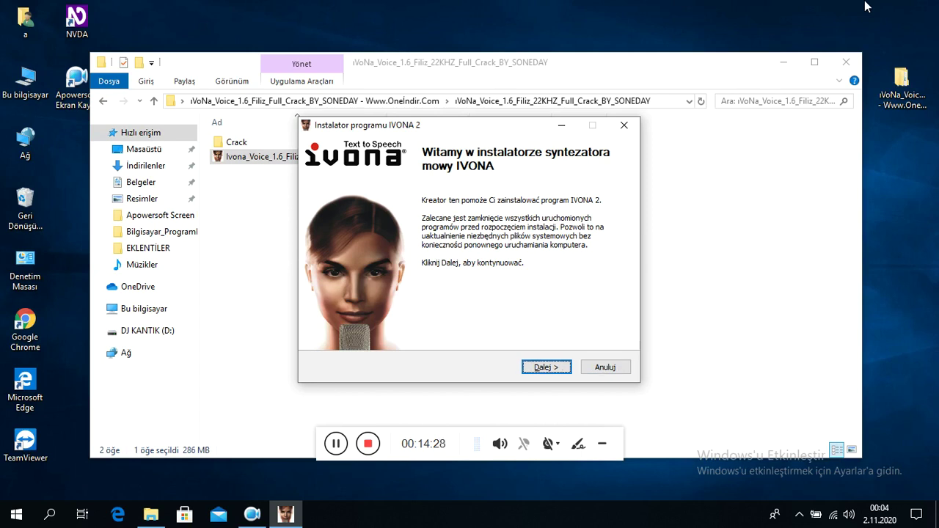
key("Return")
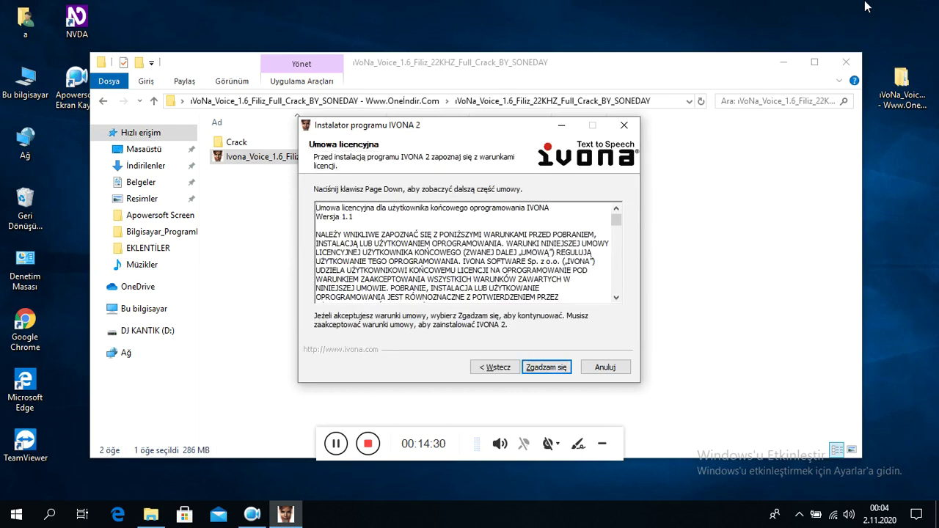
Accept the IVONA 2 licence agreement and keep the preselected components, including the IVONA 2 Filiz 22kHz voice.
key("shift+Tab")
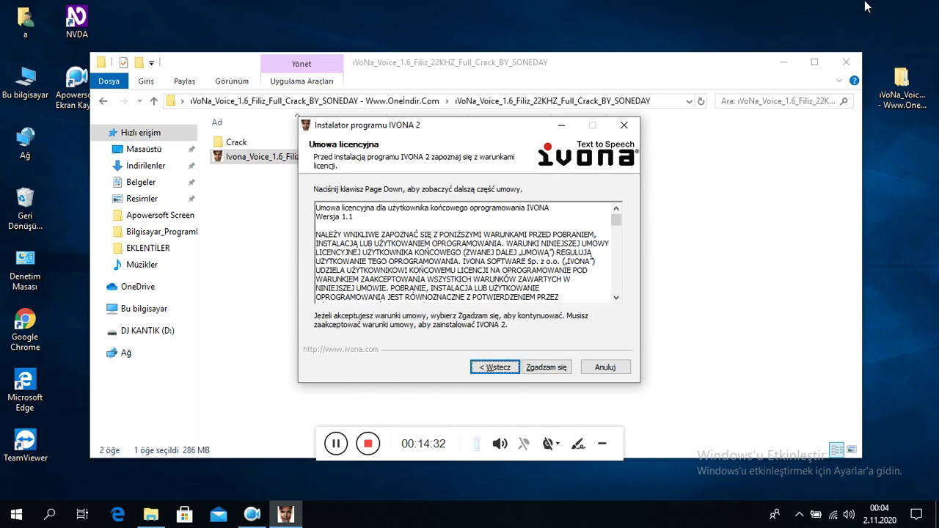
key("Tab")
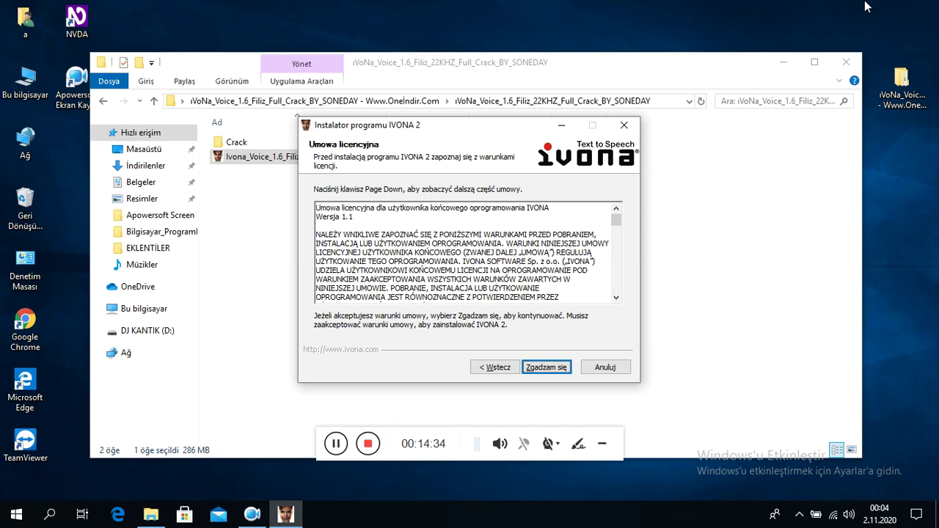
key("Return")
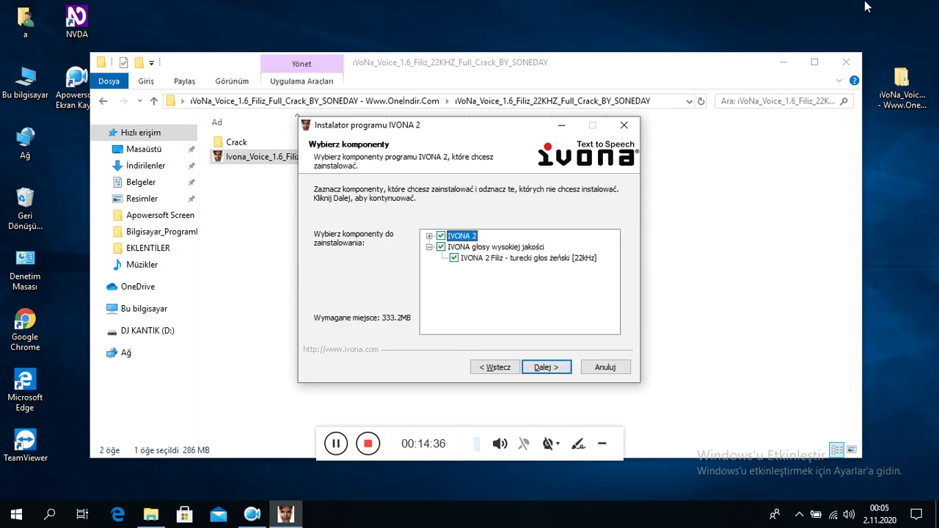
key("Tab")
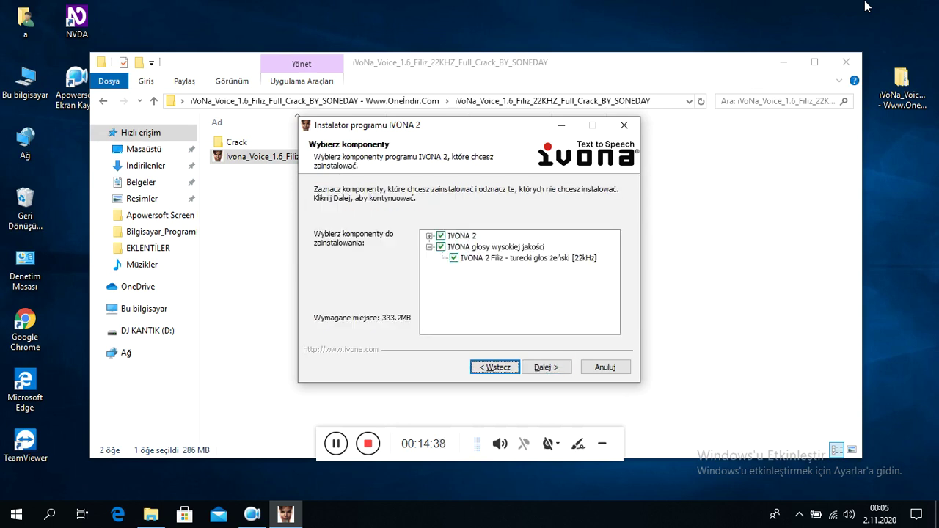
key("Tab")
key("Return")
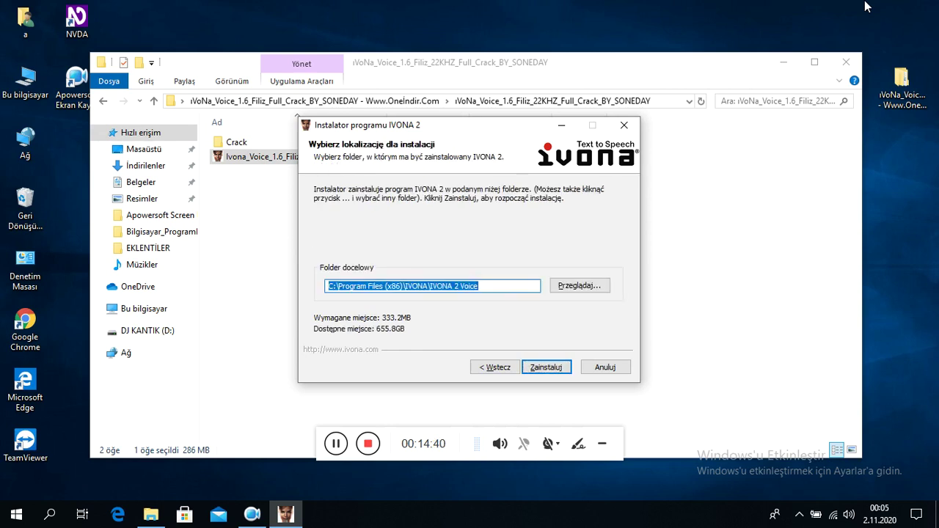
Install IVONA 2 into the default folder C:\Program Files (x86)\IVONA\IVONA 2 Voice and finish the installer.
key("Tab")
key("Tab")
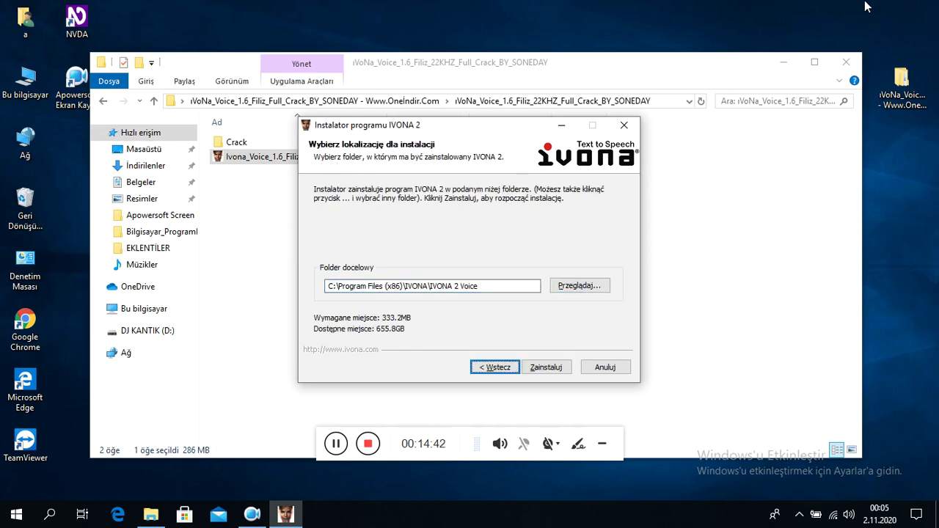
key("Tab")
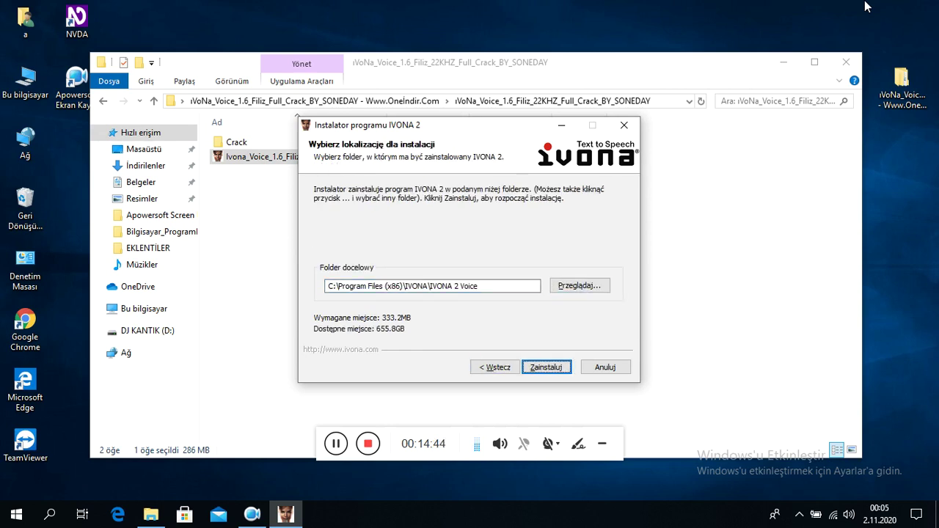
key("Return")
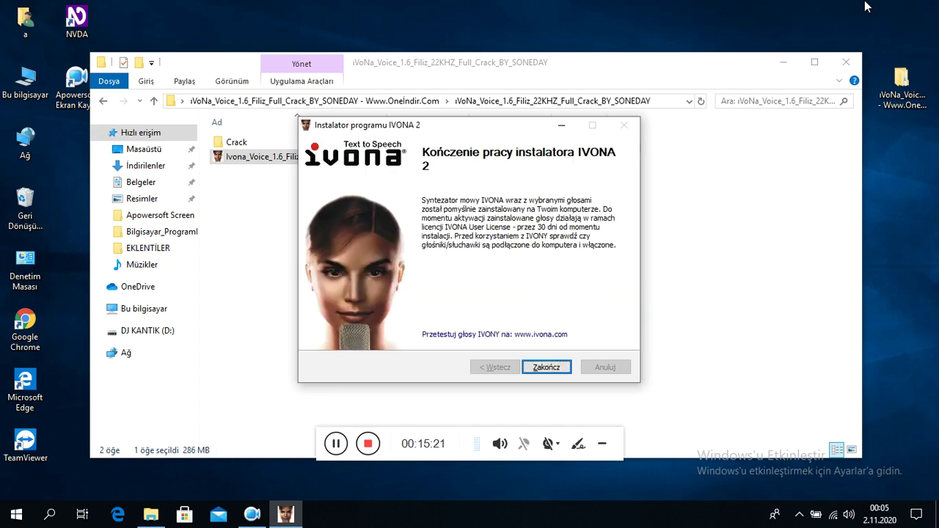
key("Return")
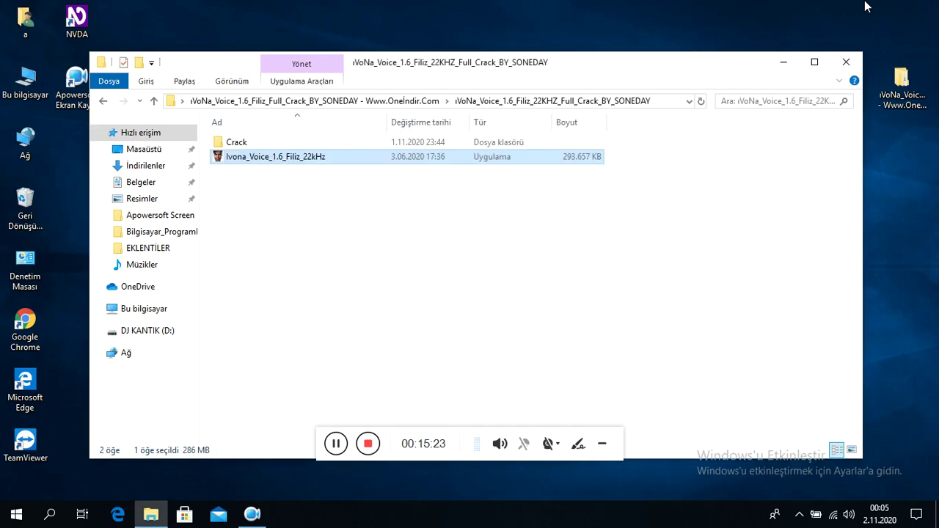
Copy ivona_sapi5_voice_v1.6.63.dll from the X86 subfolder of the Crack folder and close the folder window.
key("Up")
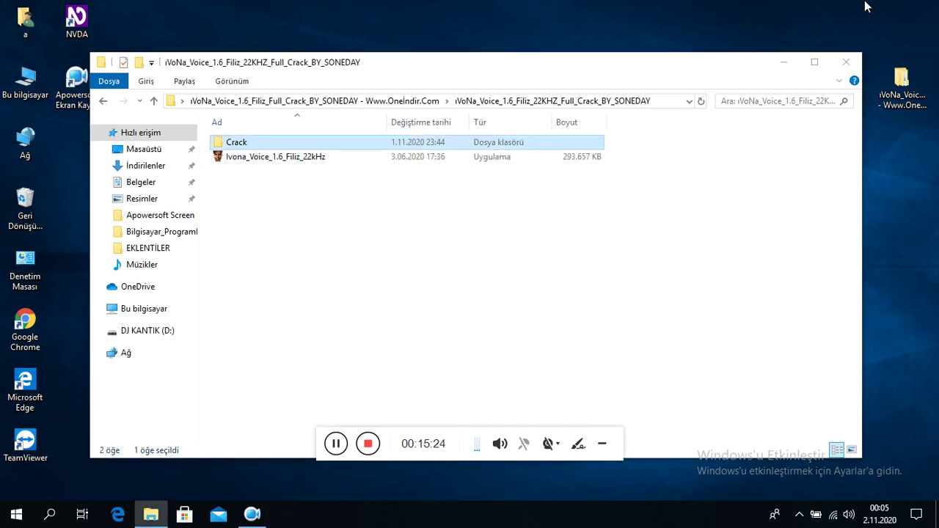
key("Return")
key("Down")
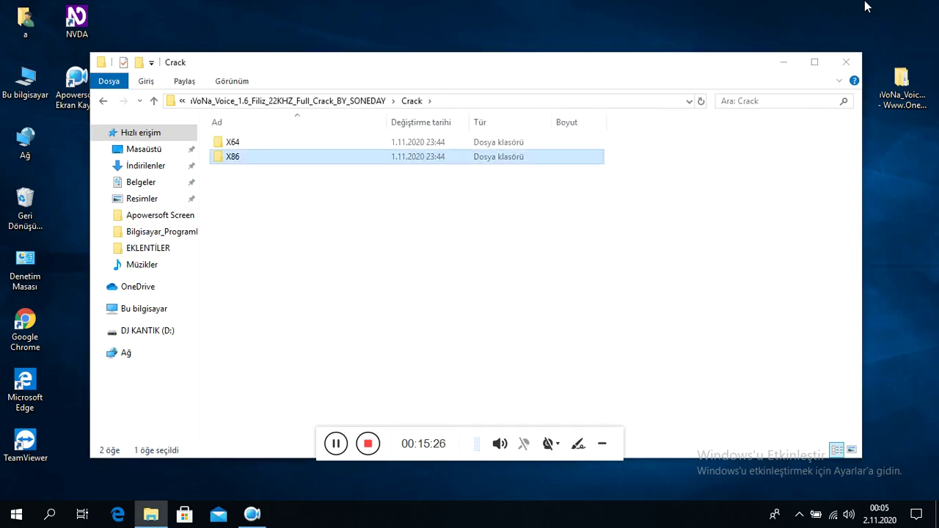
key("Return")
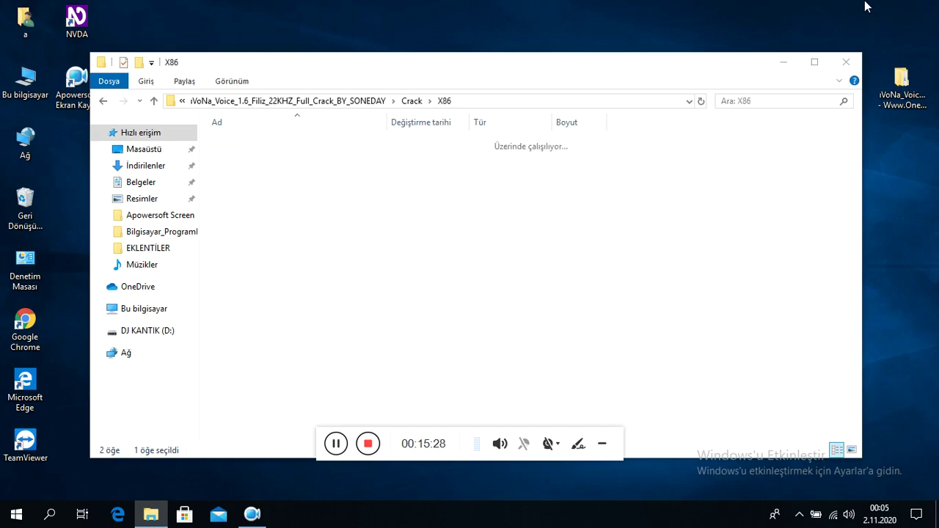
key("Down")
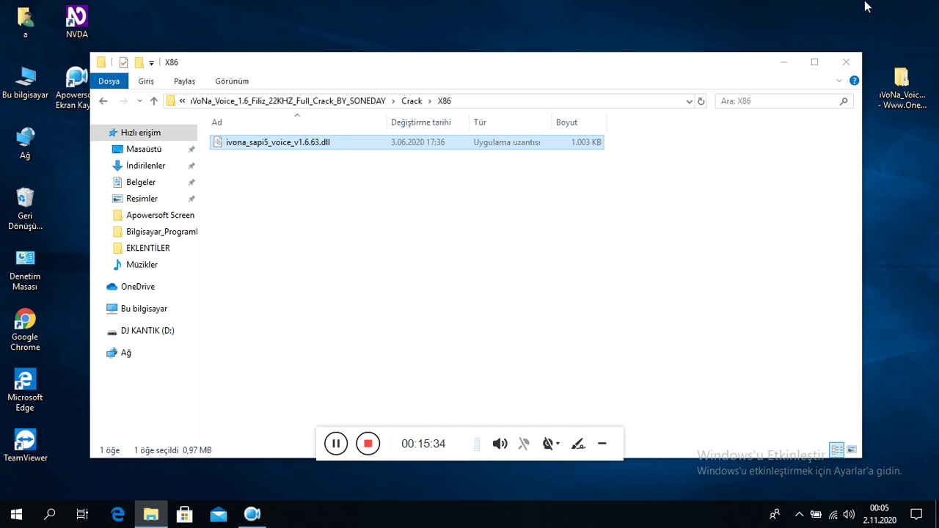
key("alt+F4")
Open the Yerel Disk (C:) drive through Bu bilgisayar on the desktop.
key("a")
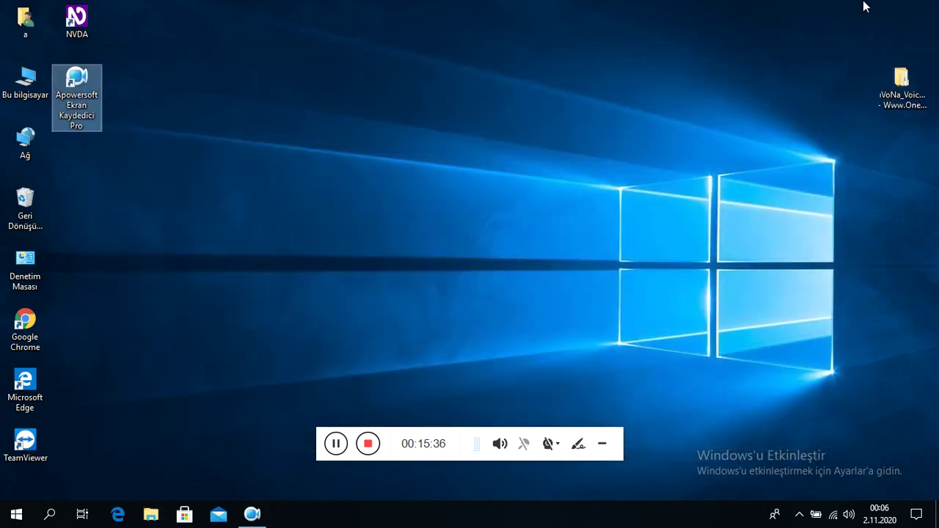
key("a")
key("g")
key("b")
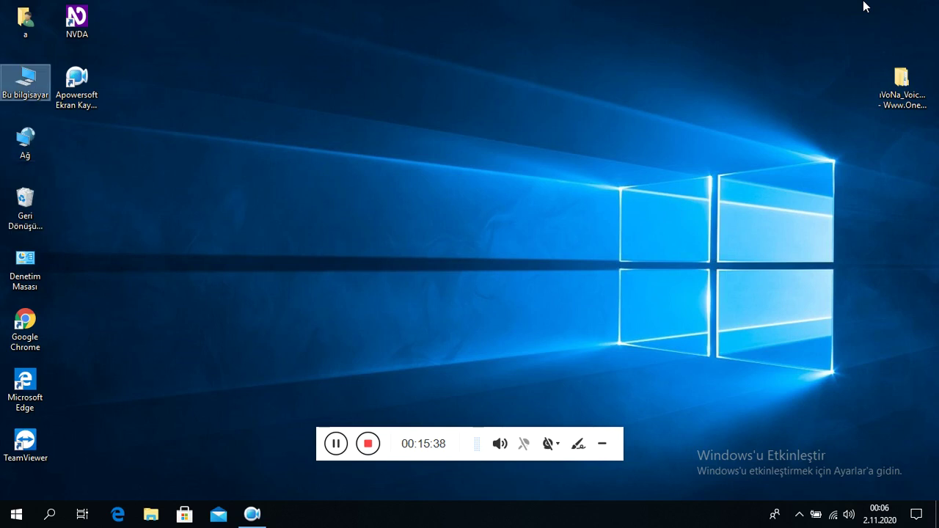
key("Return")
key("m")
key("v")
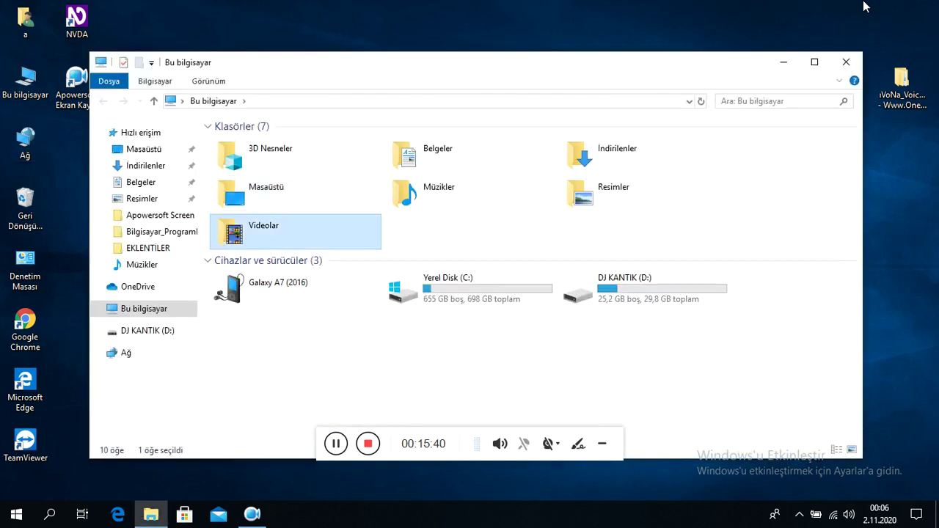
key("Down")
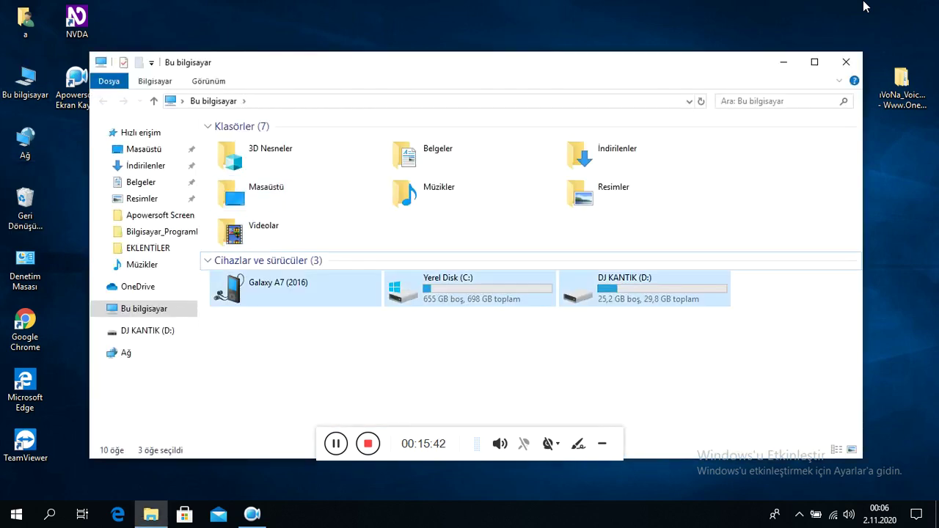
key("Down")
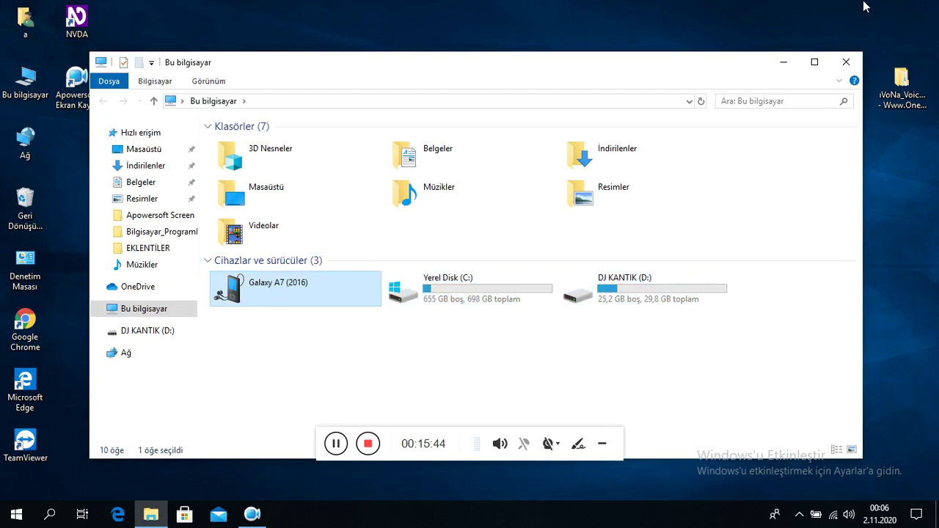
key("Right")
key("Return")
Open the Program Files (x86) folder on drive C:.
key("Down")
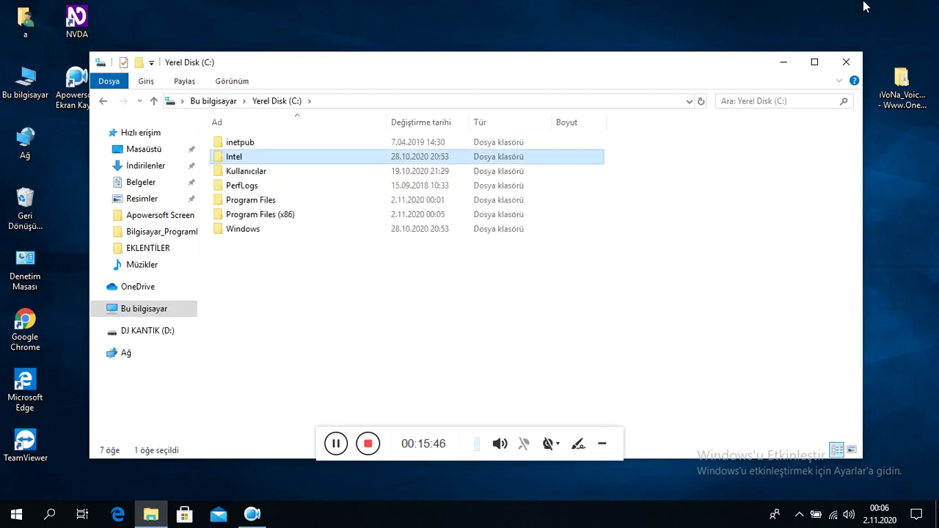
key("Down")
key("Down")
key("Down")
key("Down")
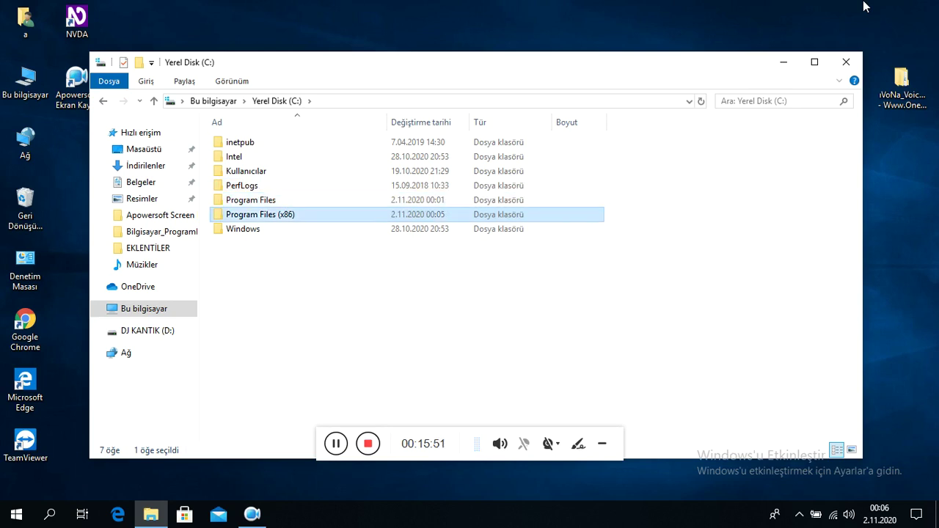
key("Return")
Open the IVONA folder and its IVONA 2 Voice subfolder.
key("Down")
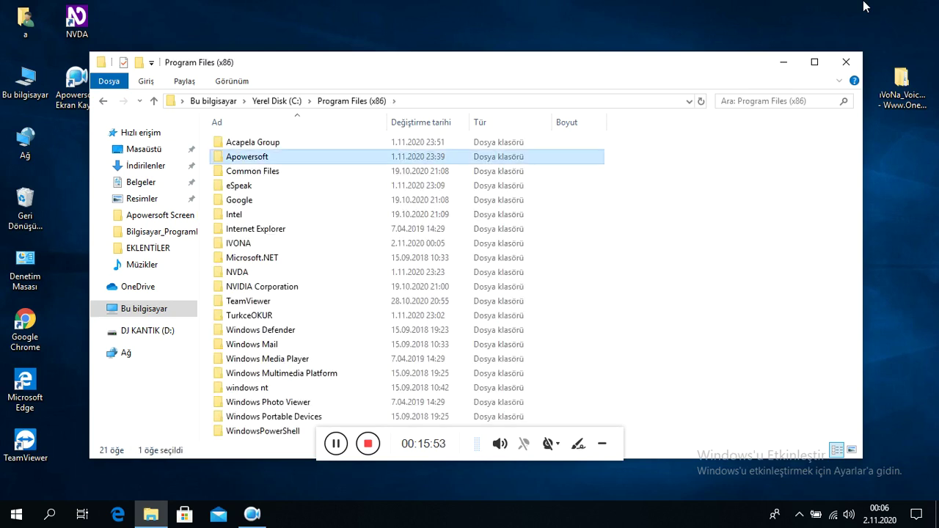
key("Down")
key("Down")
key("Down")
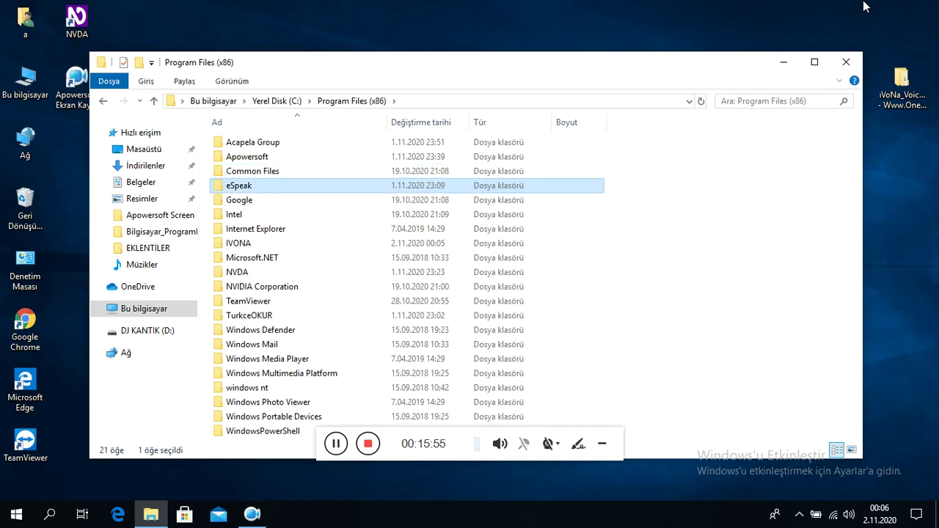
key("Down")
key("Down")
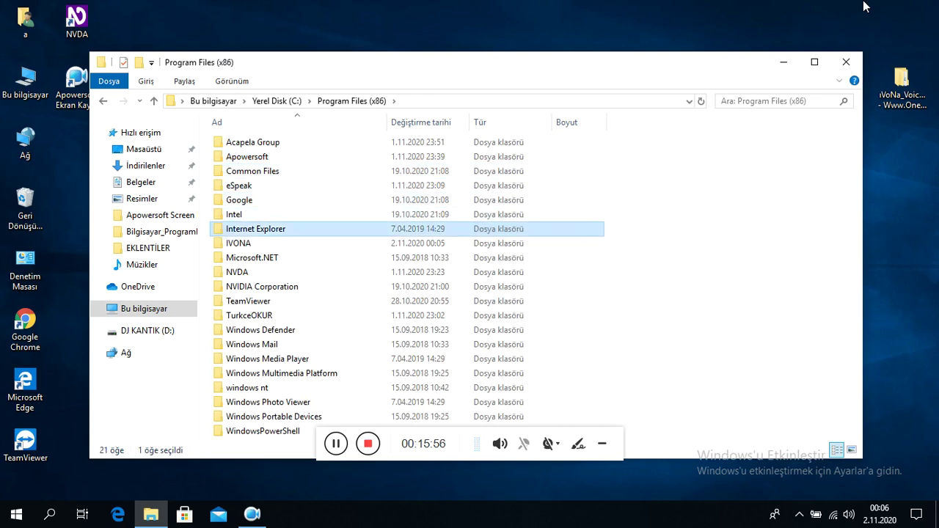
key("Down")
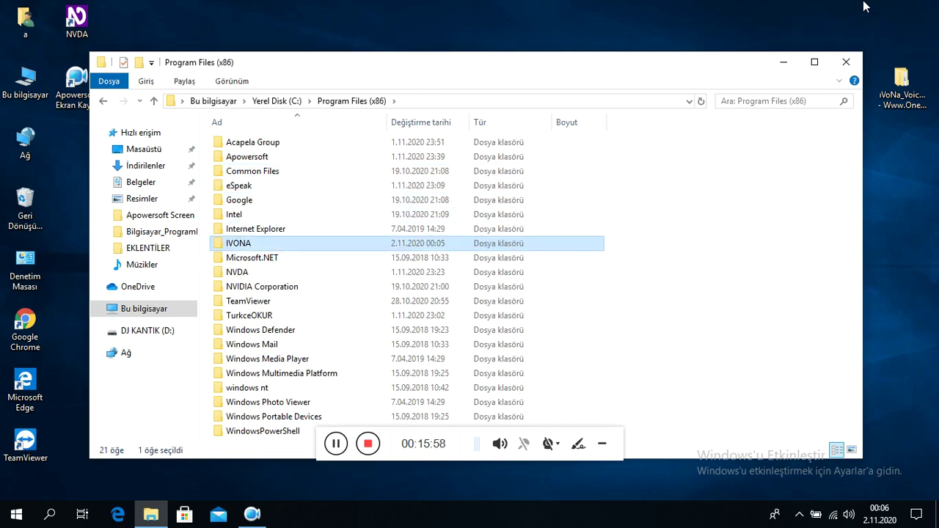
key("Return")
key("Down")
key("Return")
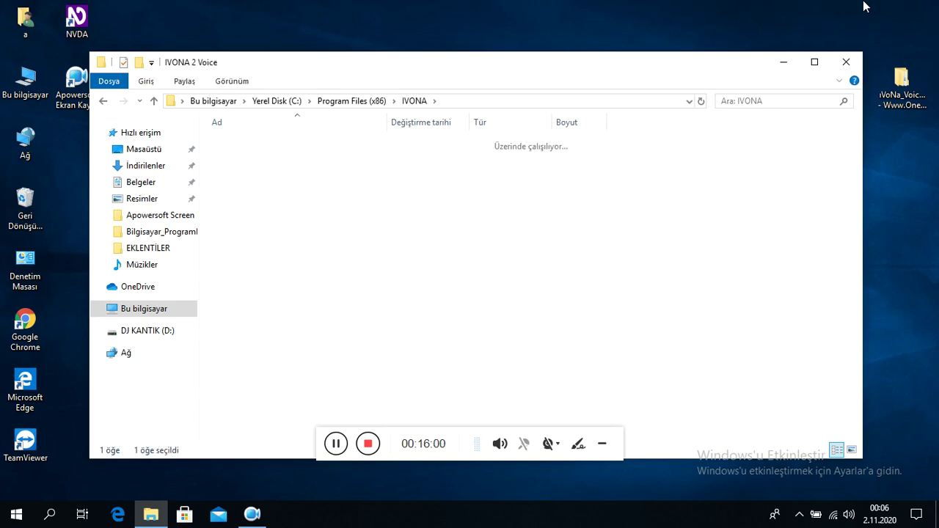
Open the x86 folder inside the IVONA 2 Voice folder.
key("Down")
key("Down")
key("Down")
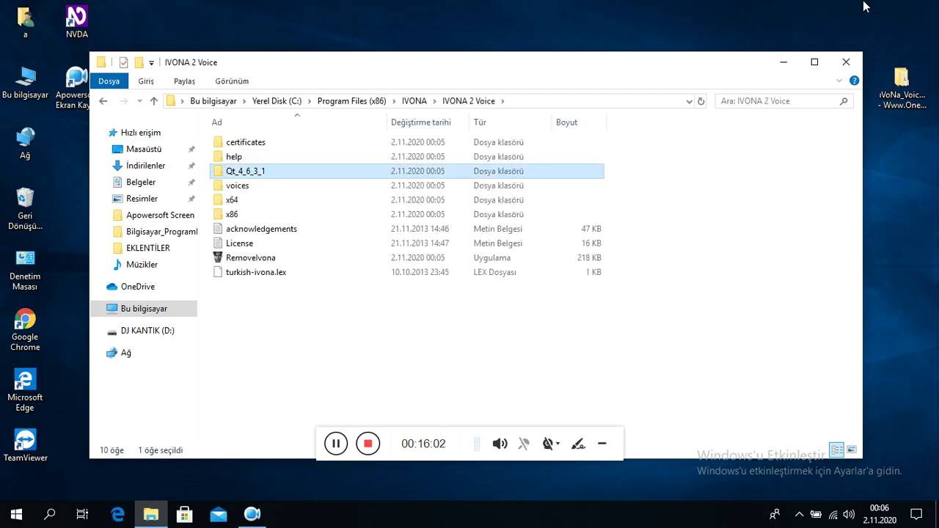
key("Down")
key("Down")
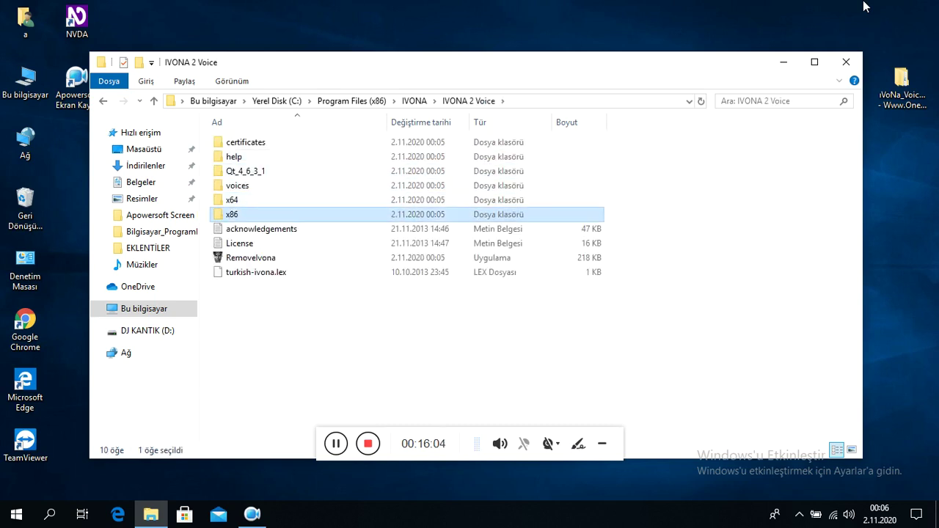
key("Return")
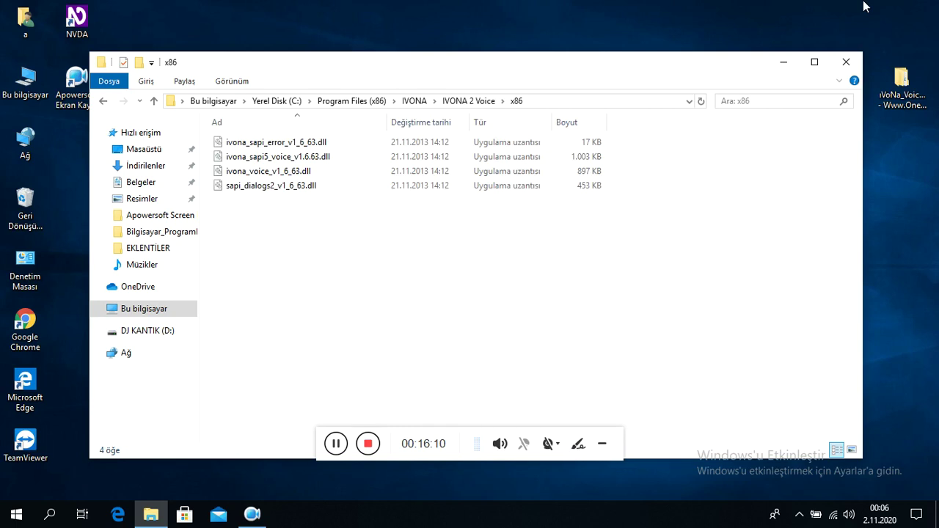
Paste the copied ivona_sapi5_voice_v1.6.63.dll into x86, replacing the existing file and granting administrator permission.
key("ctrl+v")
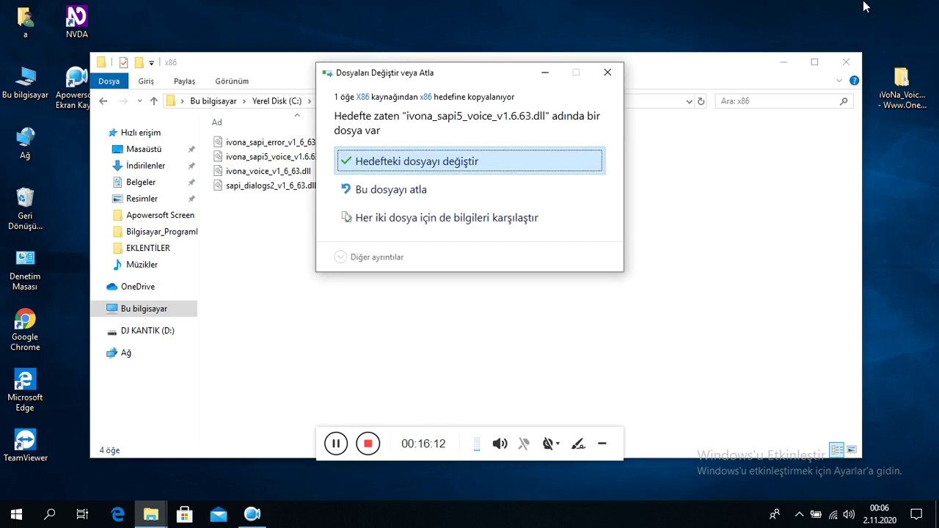
key("Down")
key("Up")
key("Return")
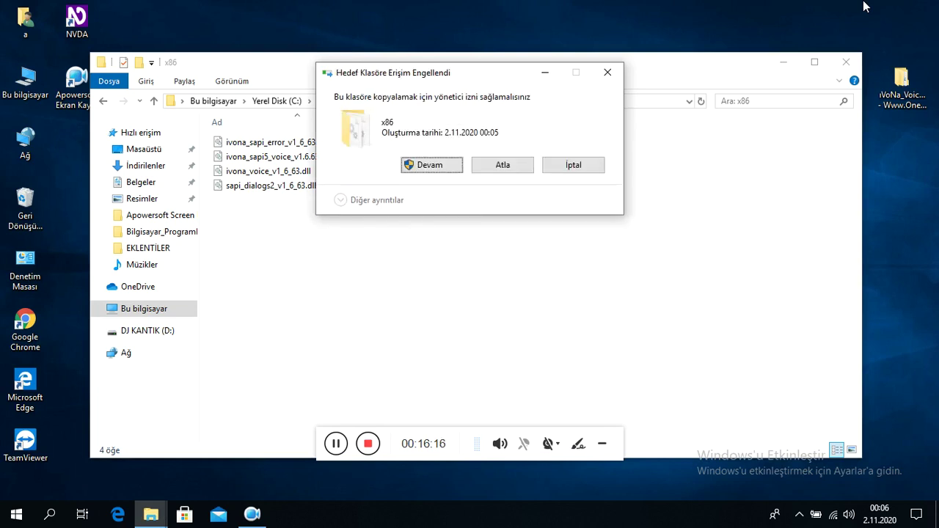
key("Return")
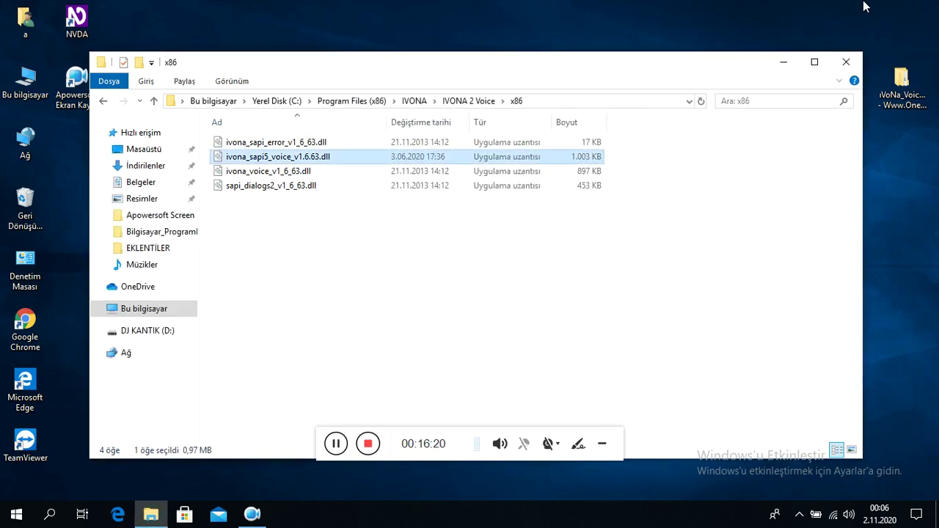
Return to the IVONA 2 Voice folder and open its x64 folder.
key("alt+Up")
key("Up")
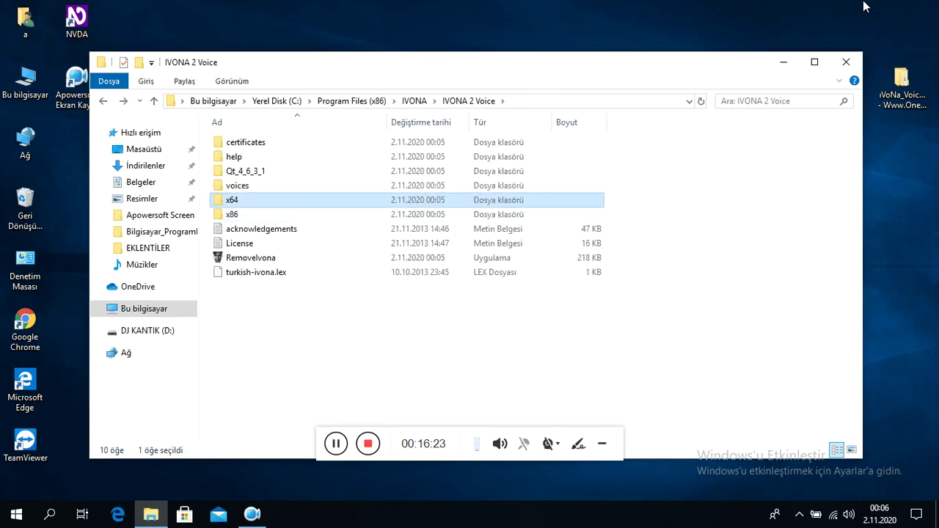
key("Return")
Open the iVoNa Voice 1.6 Filiz folder on the desktop and its 22KHZ_Full_Crack subfolder.
key("alt+Tab")
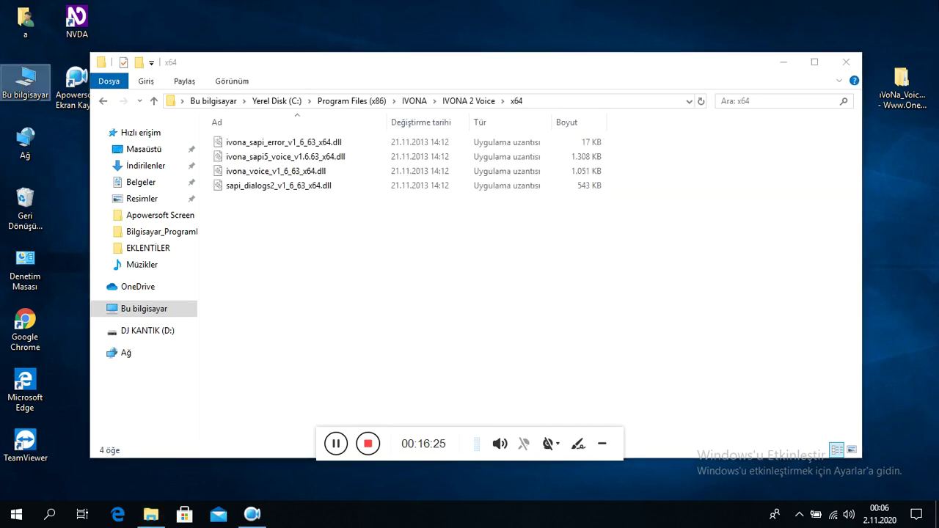
key("Right")
key("Right")
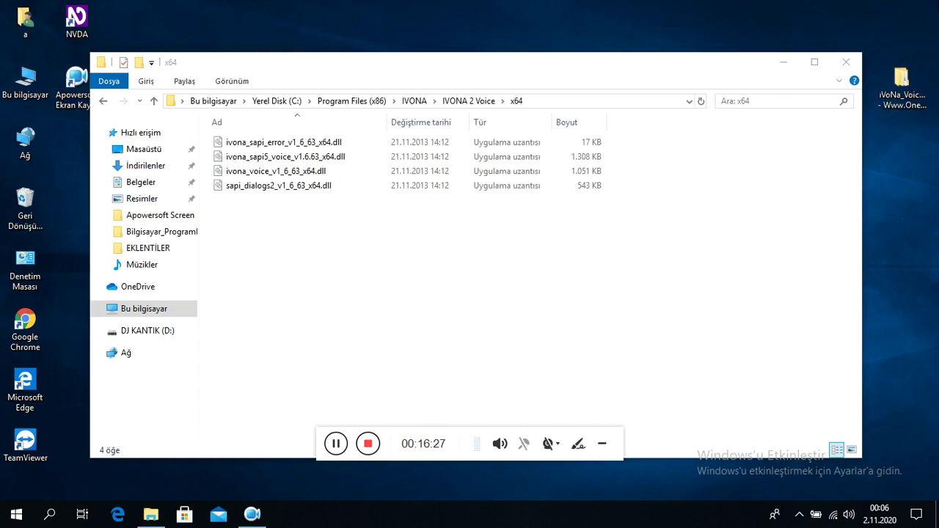
key("Return")
key("Down")
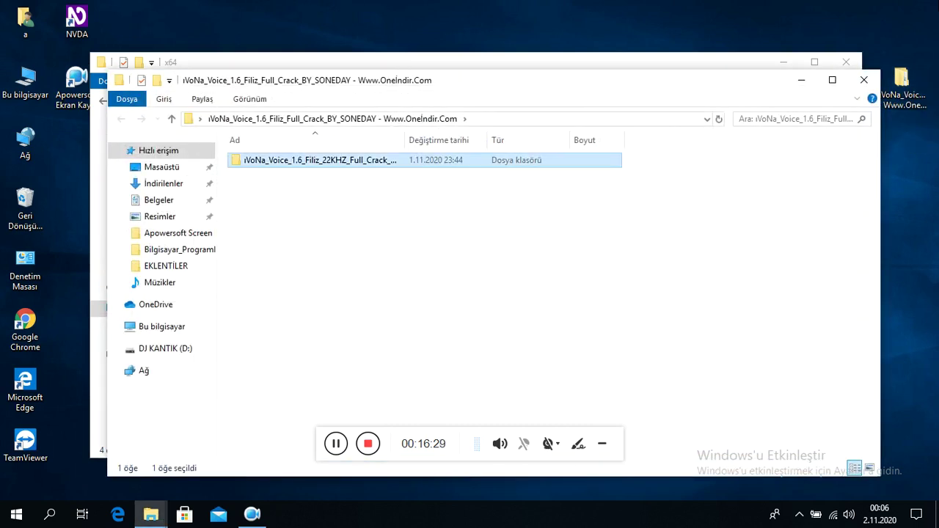
key("Return")
Copy ivona_sapi5_voice_v1.6.63.dll from the X64 subfolder of the Crack folder and close that folder window.
key("Down")
key("Up")
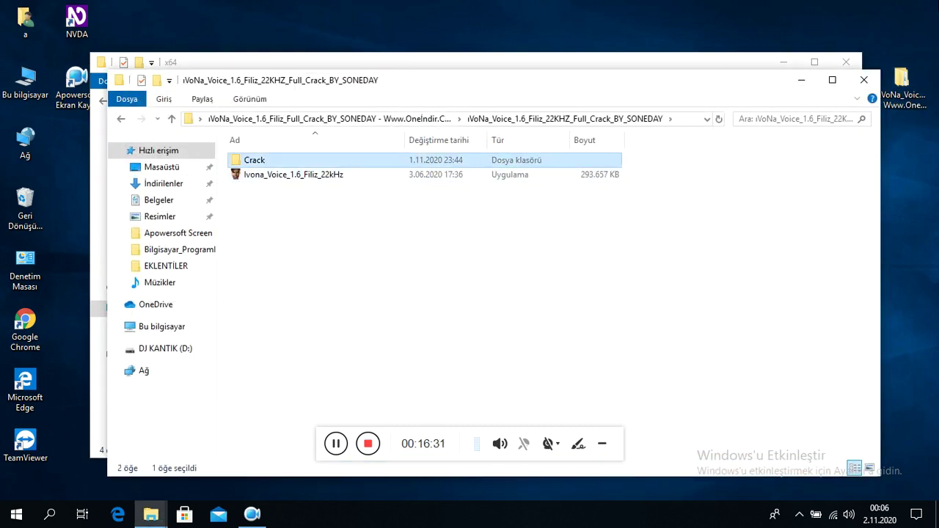
key("Return")
key("Down")
key("Up")
key("Return")
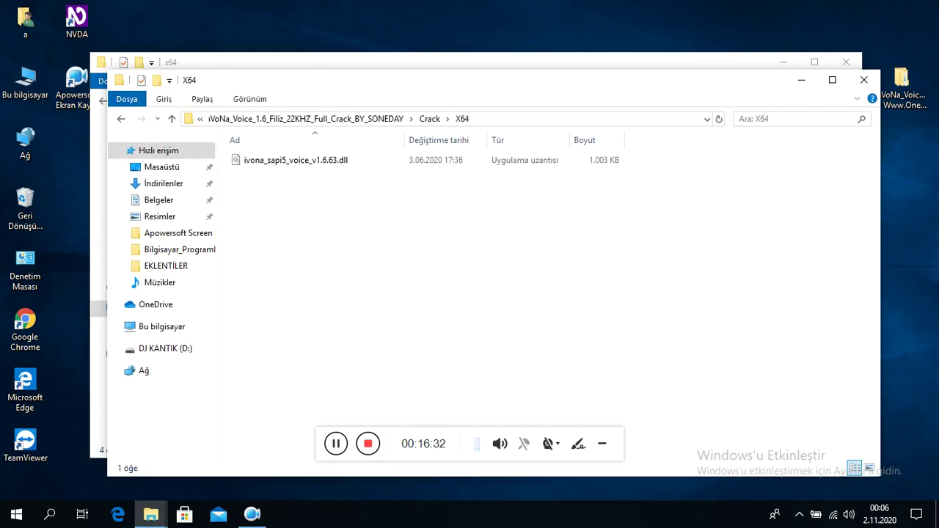
key("Down")
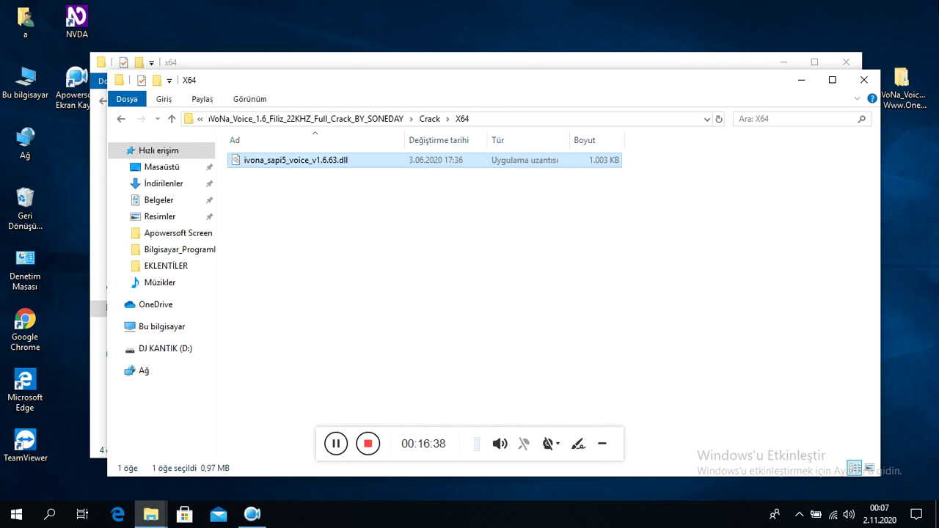
key("alt+F4")
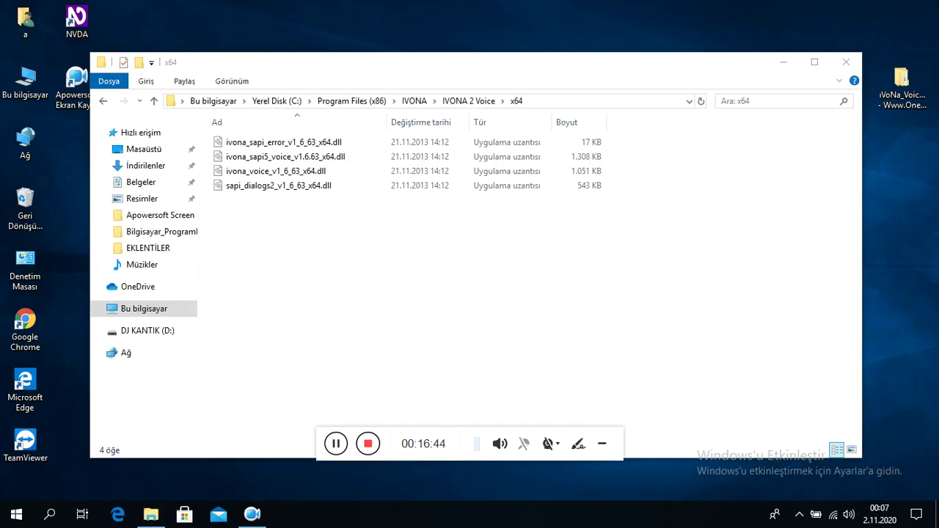
key("insert+n")
key("Escape")
key("Escape")
key("insert+ctrl+g")
key("Down")
key("Tab")
key("Tab")
key("Tab")
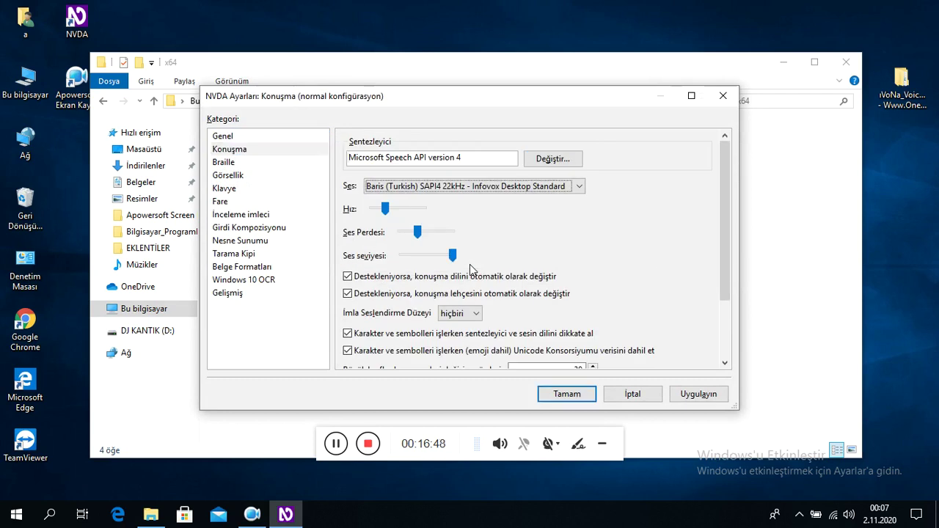
key("Down")
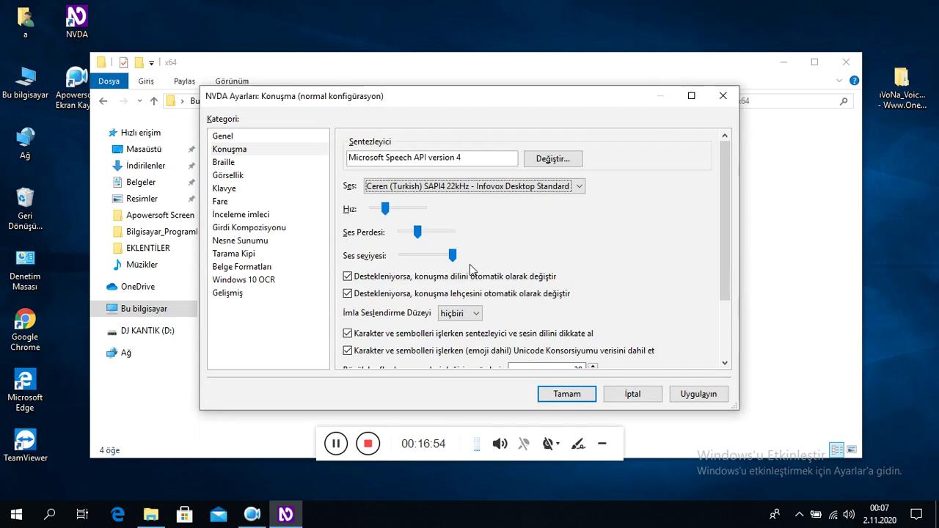
key("Tab")
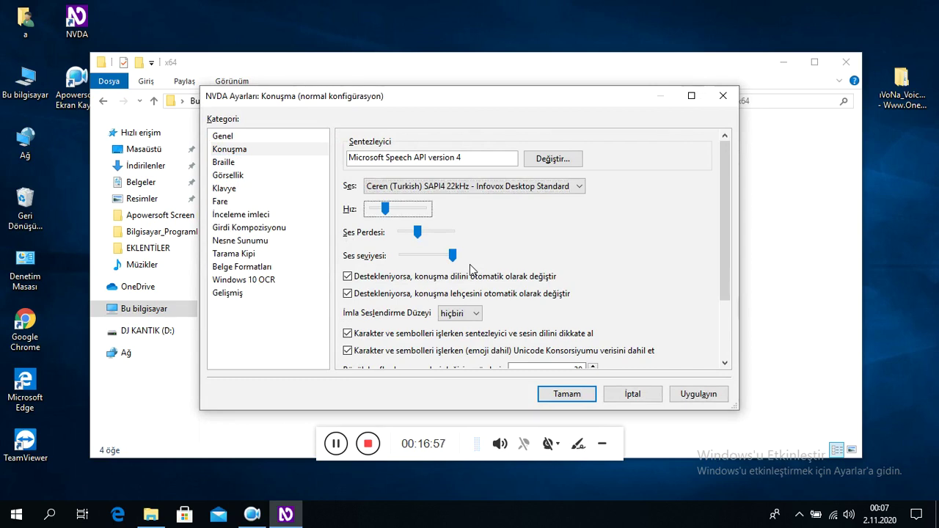
key("Escape")
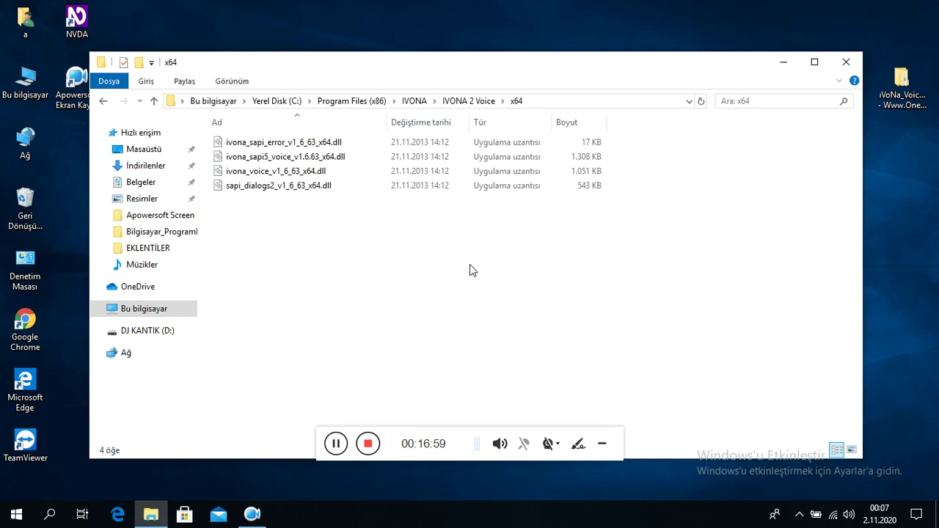
Open the Konuşma category of the NVDA settings.
key("insert+n")
key("Down")
key("Right")
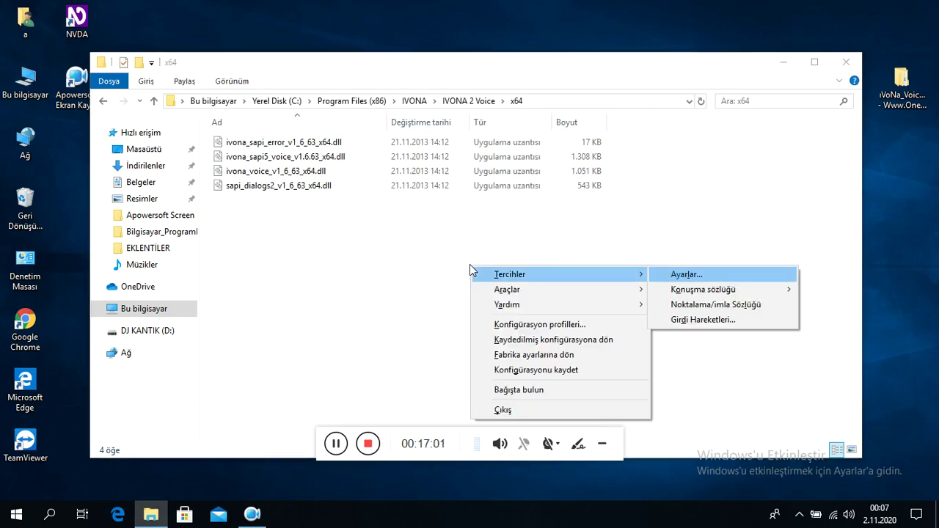
key("Return")
key("Down")
key("Tab")
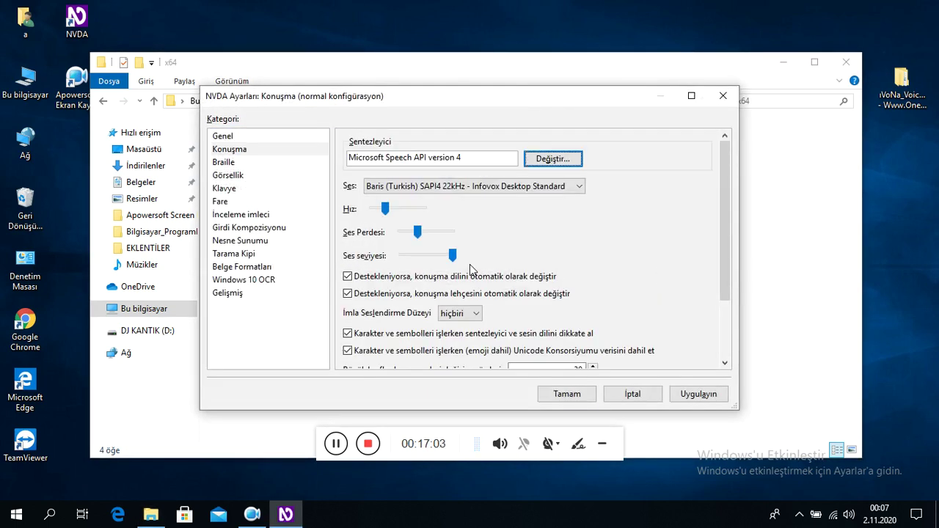
Try to set the NVDA voice to Ceren (Turkish) SAPI4 22kHz - Infovox Desktop Standard and save the settings.
key("Tab")
key("Down")
key("Tab")
key("Tab")
key("Tab")
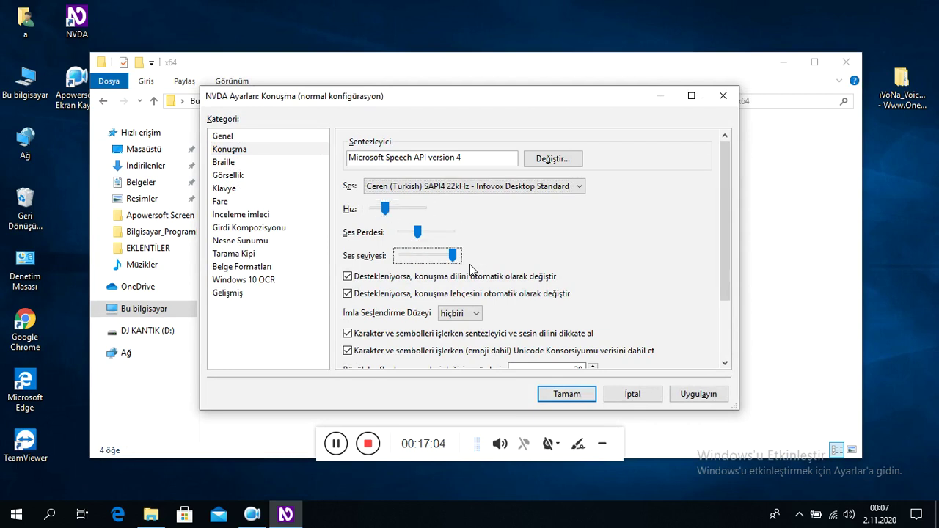
key("Tab")
key("Tab")
key("Tab")
key("Tab")
key("Tab")
key("Tab")
key("Tab")
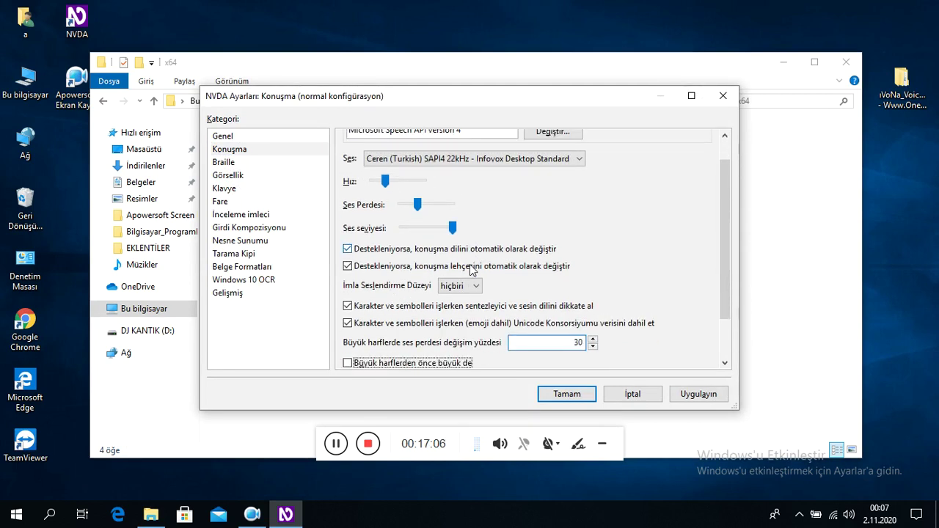
key("Tab")
key("Tab")
key("Tab")
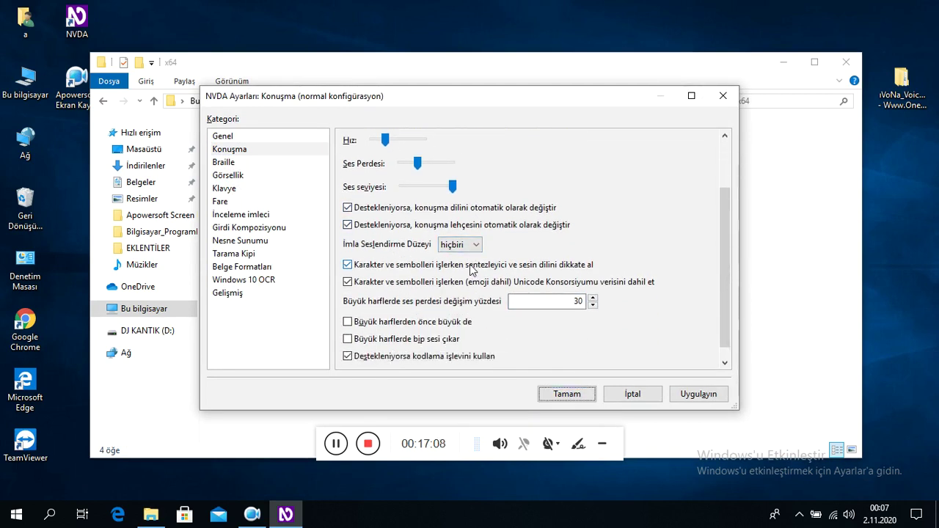
key("Return")
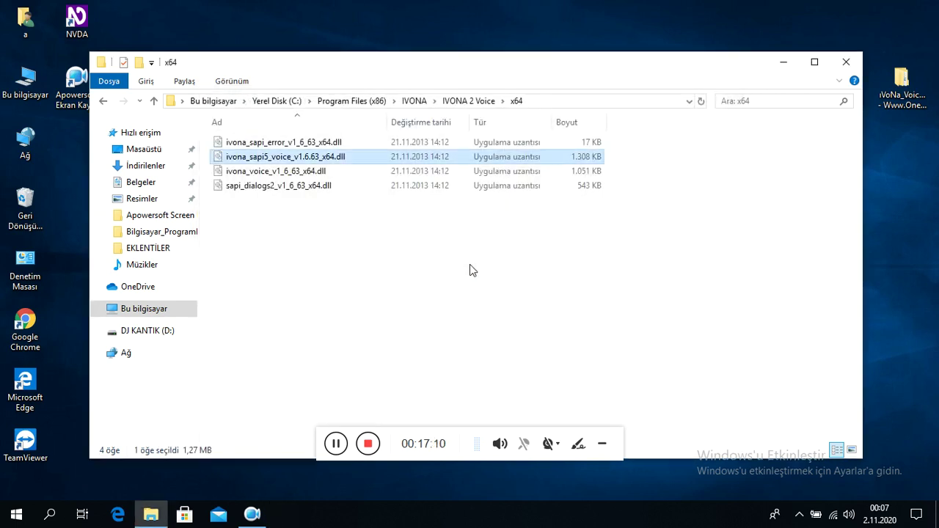
key("Insert+n")
key("Down")
key("Right")
key("Return")
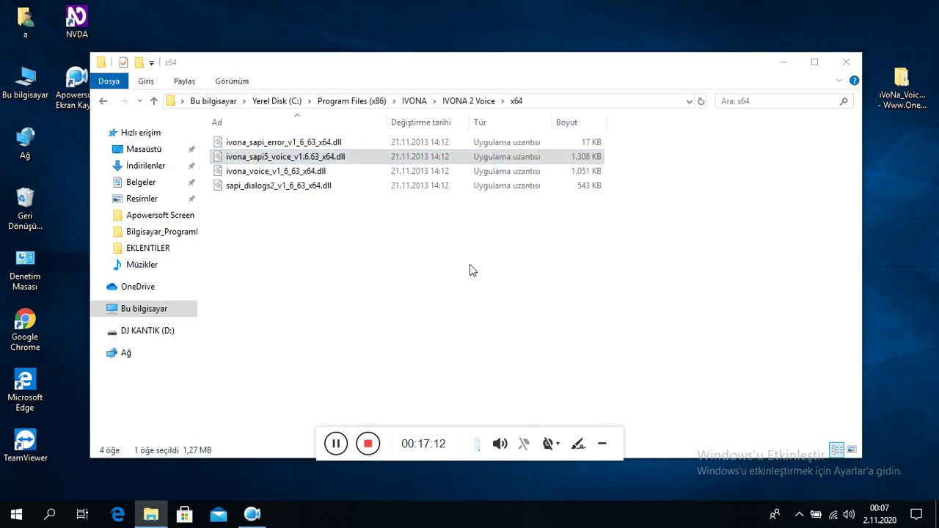
key("Down")
key("Tab")
key("Tab")
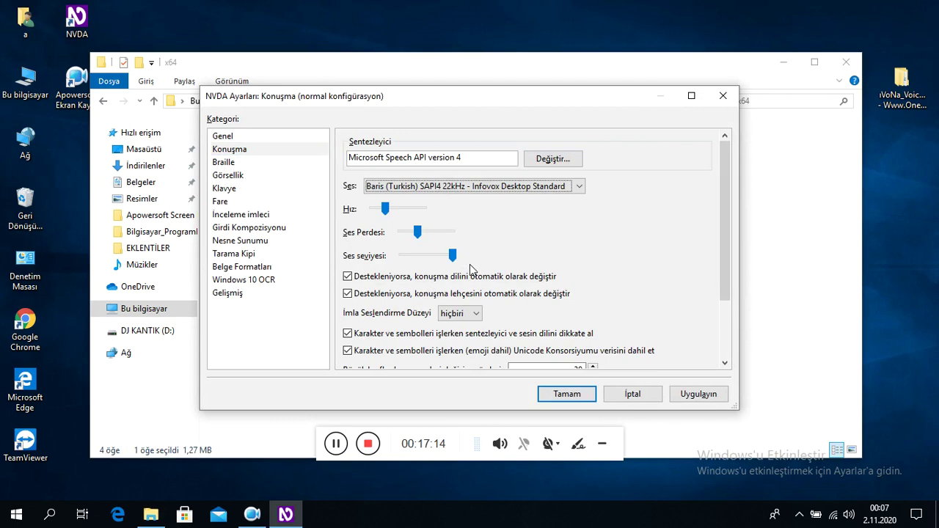
key("Down")
key("Tab")
key("Tab")
key("Tab")
key("Tab")
key("Tab")
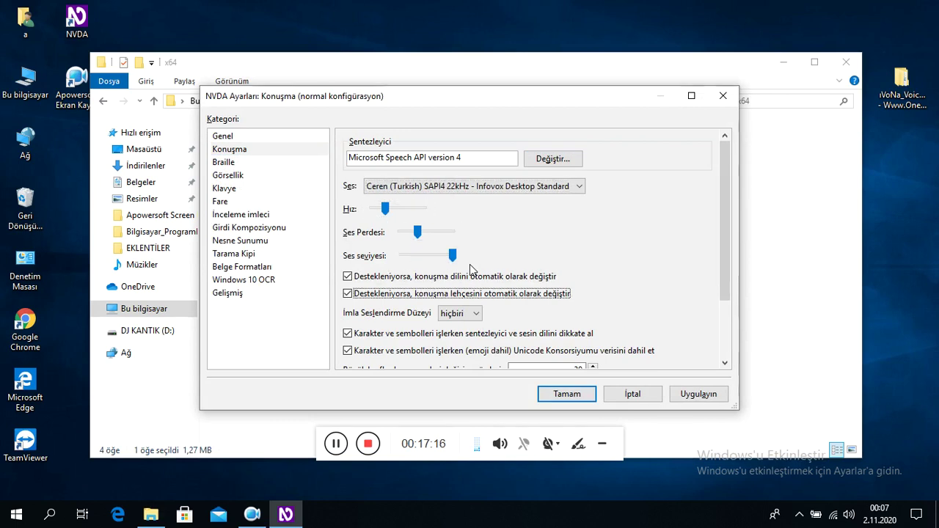
key("Tab")
key("Tab")
key("Tab")
key("Tab")
key("Tab")
key("Tab")
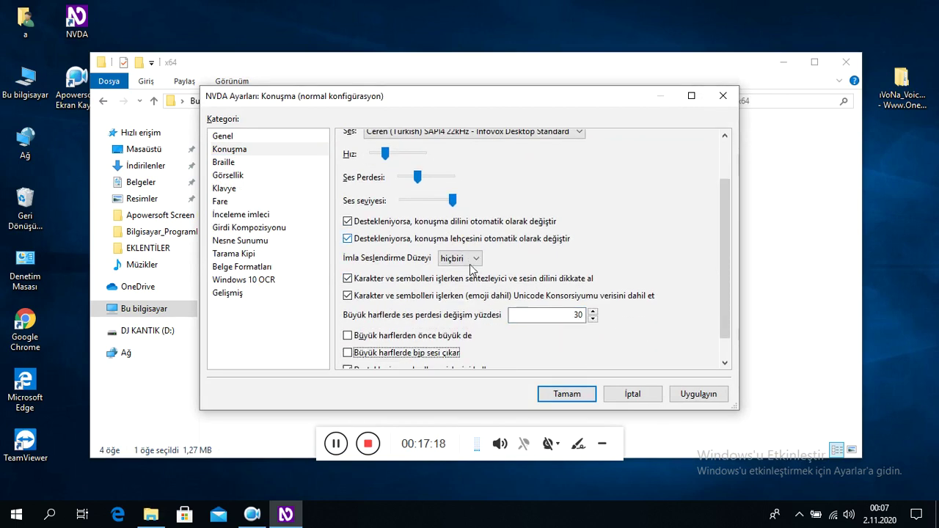
key("Tab")
key("Tab")
key("Tab")
key("Tab")
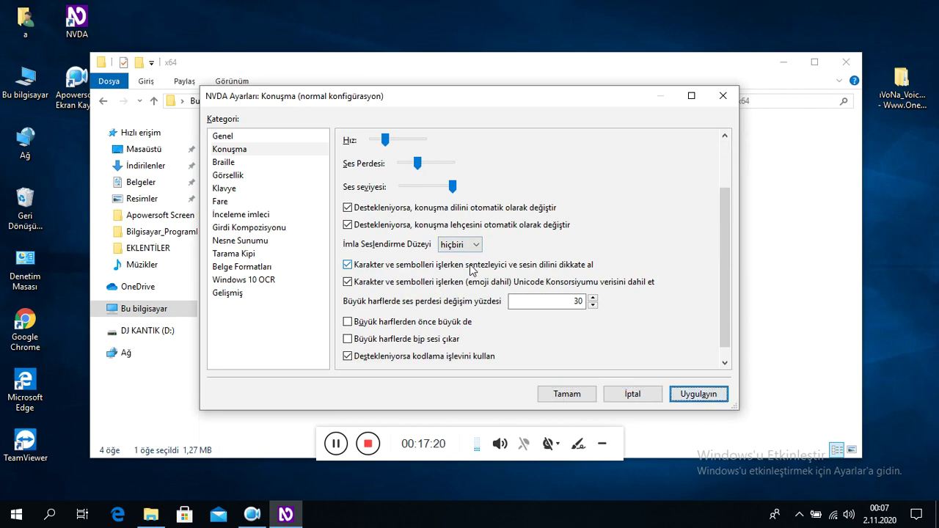
key("Tab")
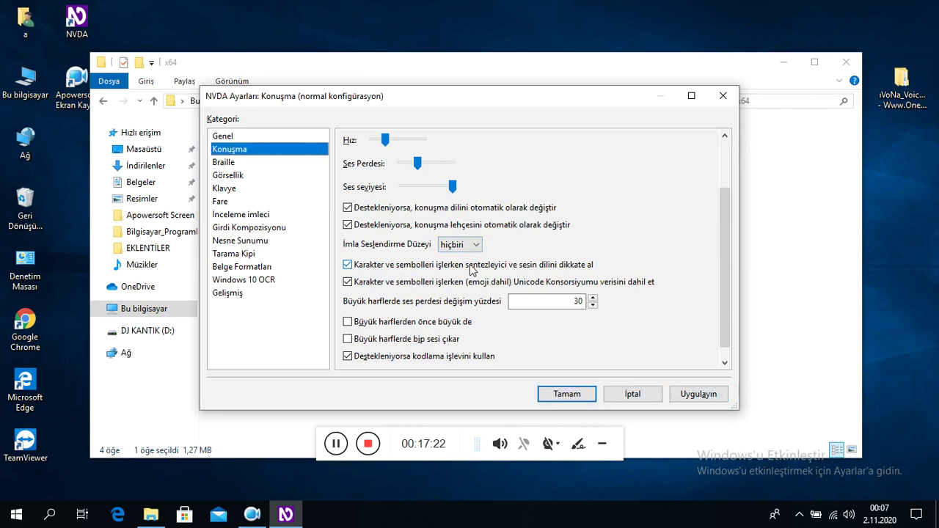
key("Down")
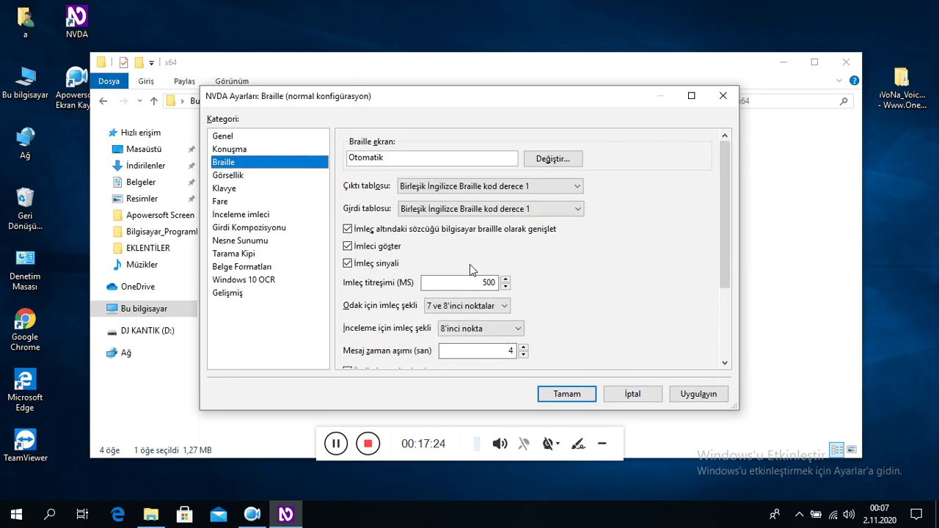
key("Escape")
Paste the copied ivona_sapi5_voice_v1.6.63.dll into the x64 folder with administrator permission, and close the folder window.
key("Down")
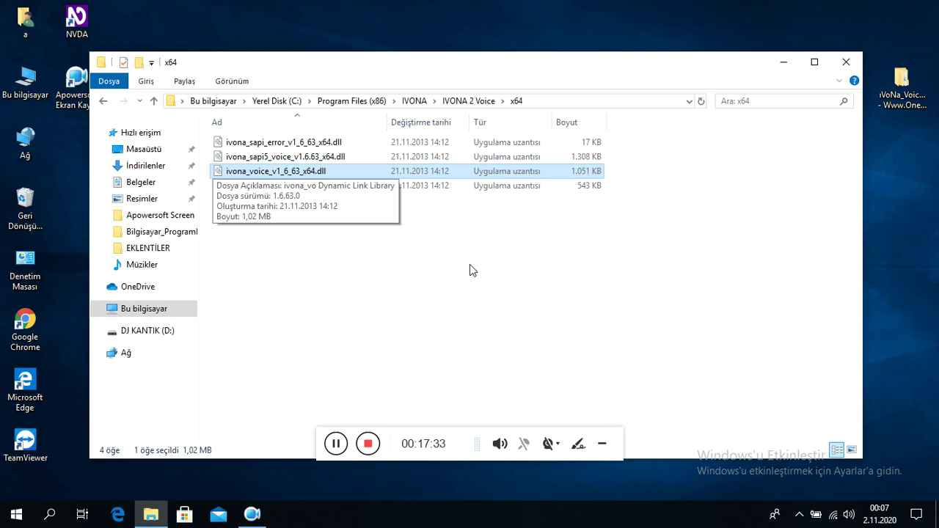
key("ctrl+v")
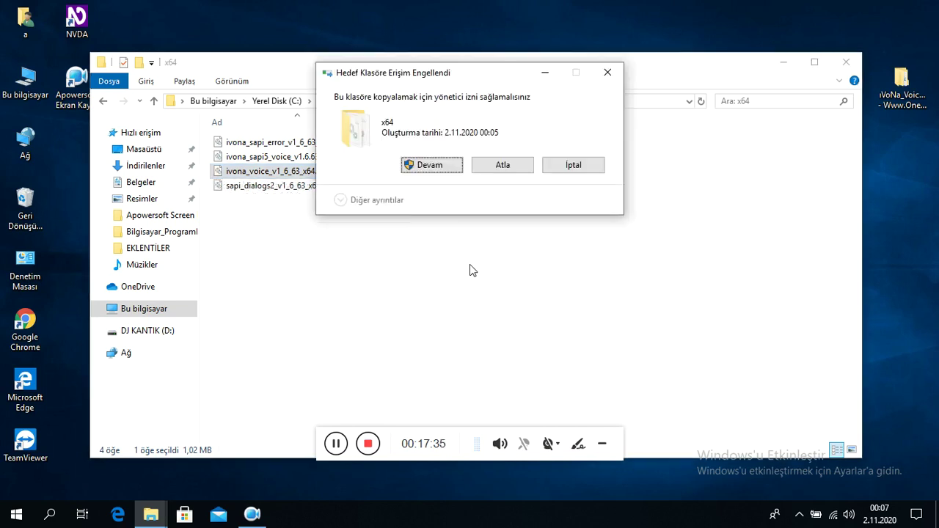
key("Tab")
key("shift+Tab")
key("Return")
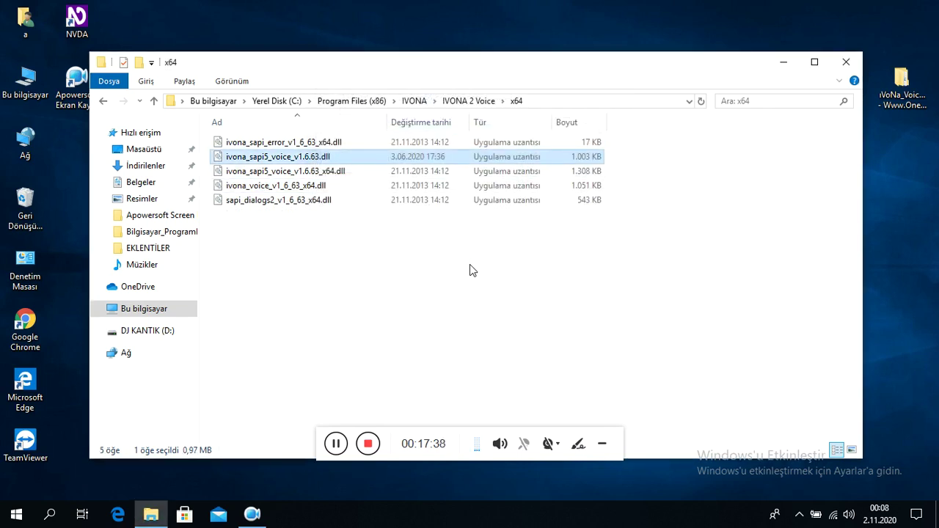
key("alt+F4")
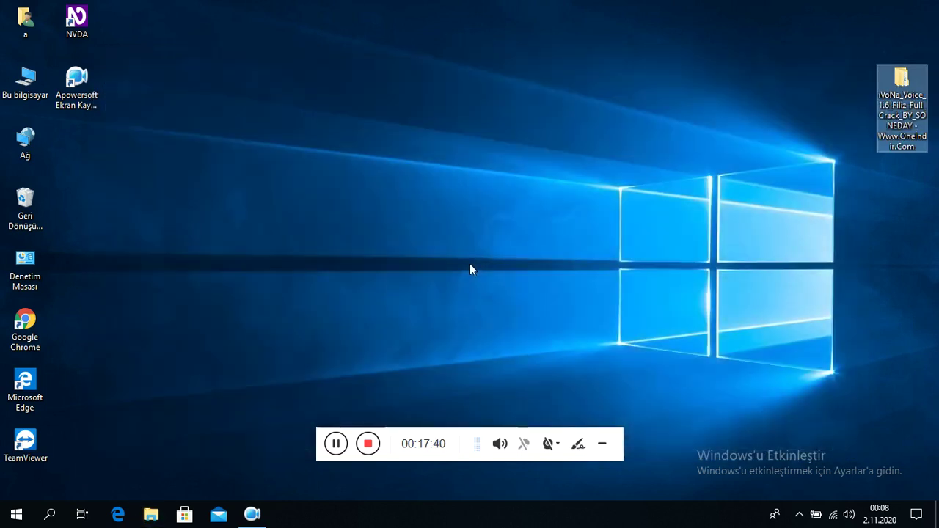
Permanently delete the iVoNa_Voice_1.6_Filiz_Full_Crack folder from the desktop and confirm the deletion.
key("Left")
key("Right")
key("shift+Delete")
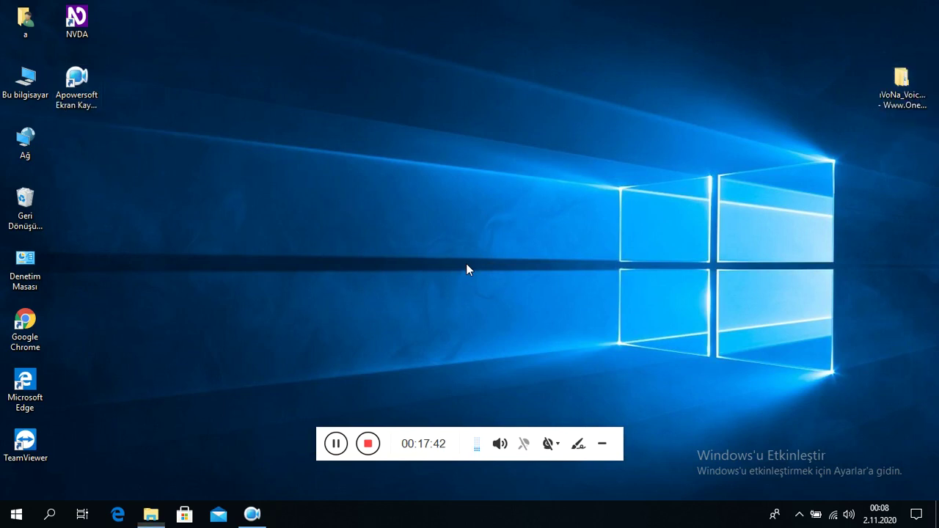
key("Return")
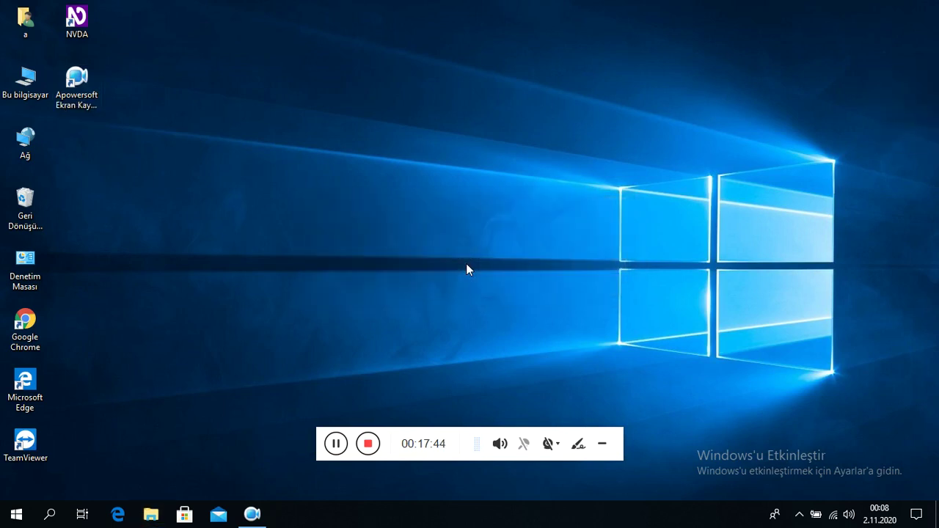
Open the Konuşma category of the NVDA settings and switch the synthesizer to Microsoft Speech API version 5.
key("Insert+n")
key("Right")
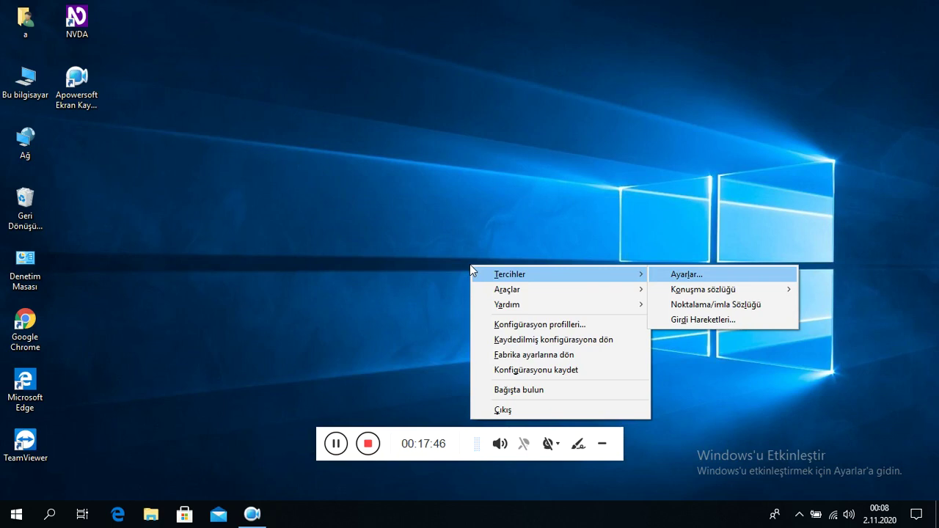
key("Return")
key("Down")
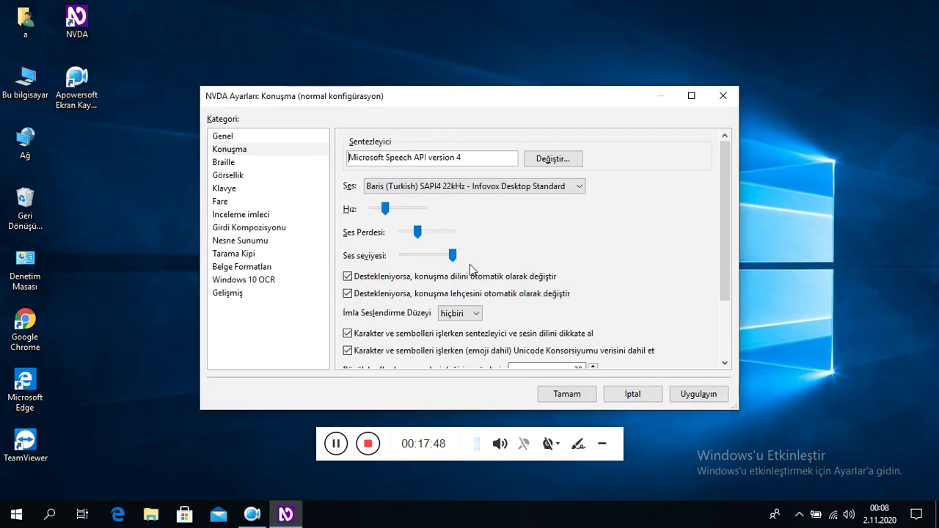
key("ctrl+Insert+s")
key("Down")
key("Return")
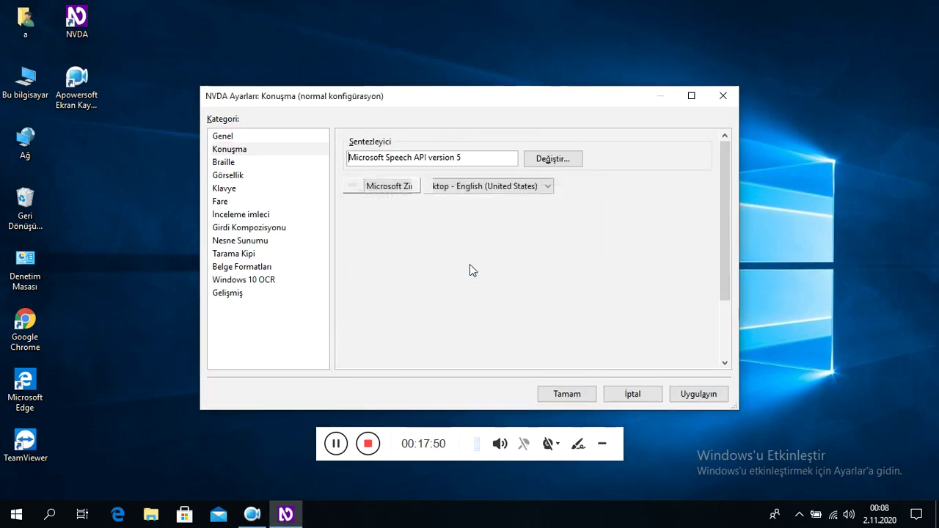
Go through the Konuşma options for the Microsoft Speech API version 5 synthesizer, and accept the settings.
key("Tab")
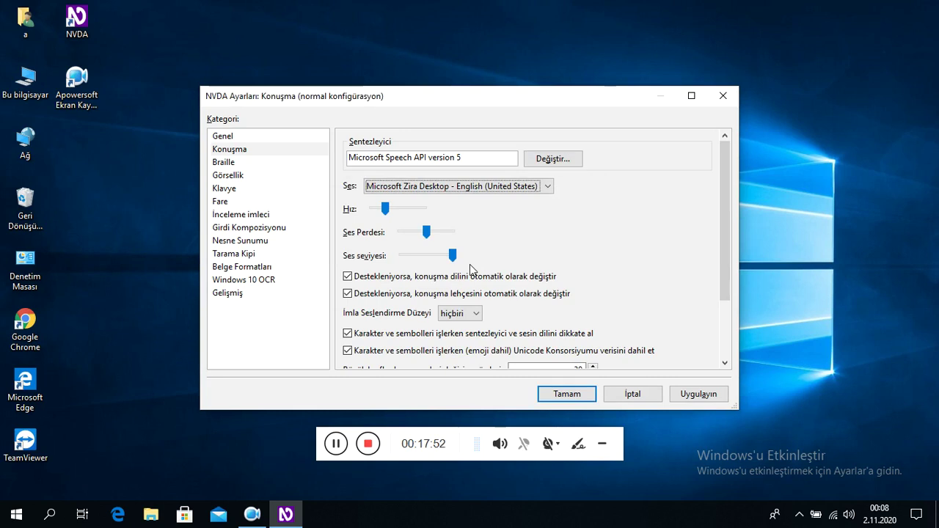
key("Tab")
key("Tab")
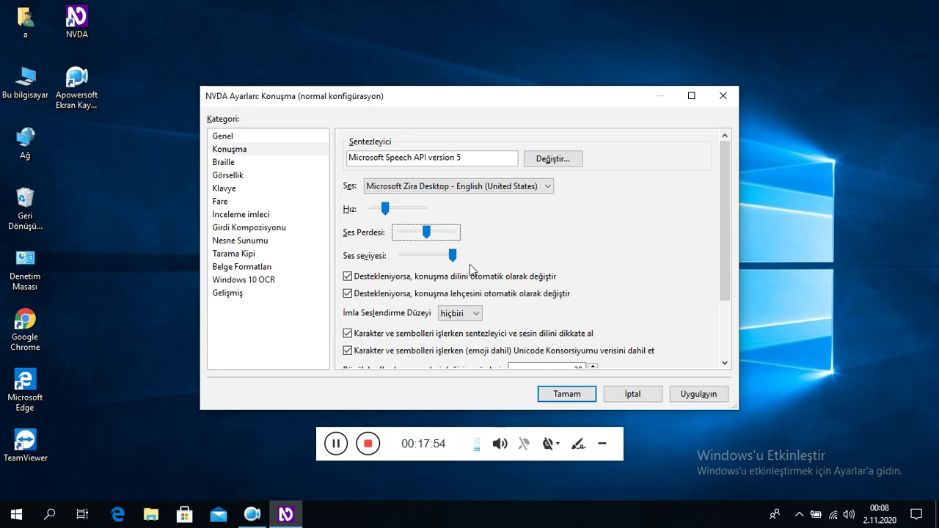
key("Tab")
key("Tab")
key("Tab")
key("Tab")
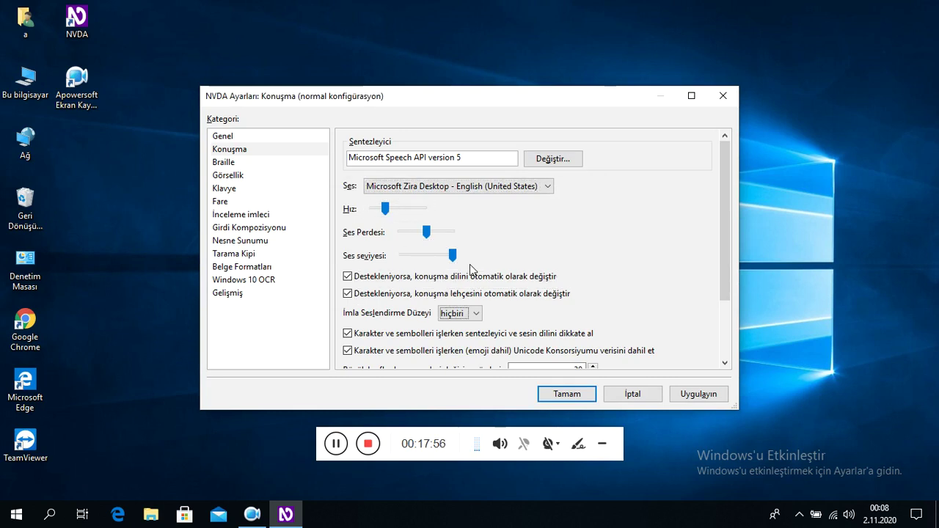
key("Tab")
key("Tab")
key("Tab")
key("Tab")
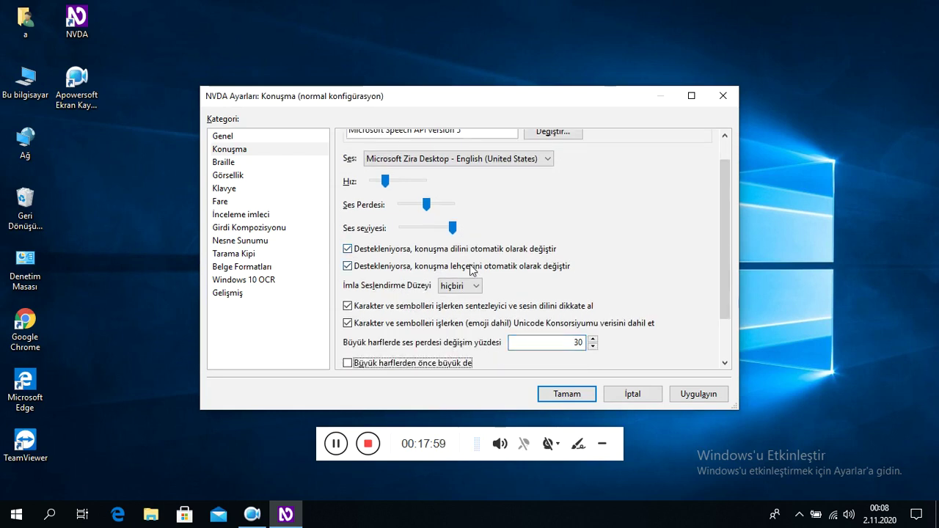
key("Tab")
key("Tab")
key("Tab")
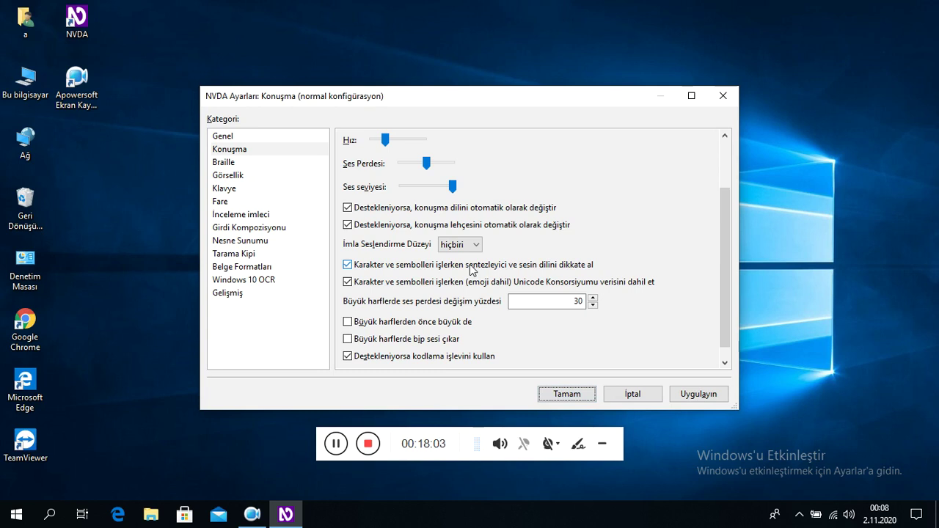
key("Return")
Reopen the NVDA Konuşma settings, select the IVONA 2 Filiz - turecki głos żeński [22kHz] voice, and raise its speech rate.
key("insert+n")
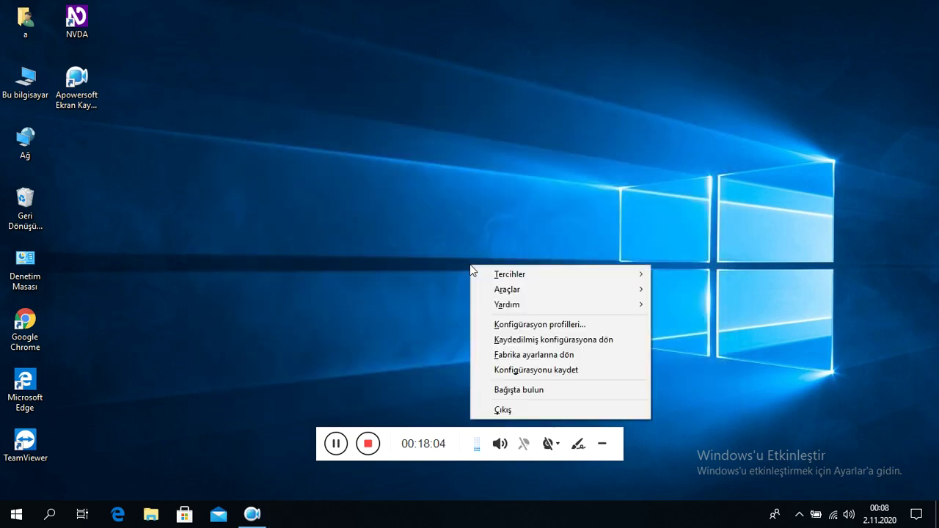
key("t")
key("Return")
key("Down")
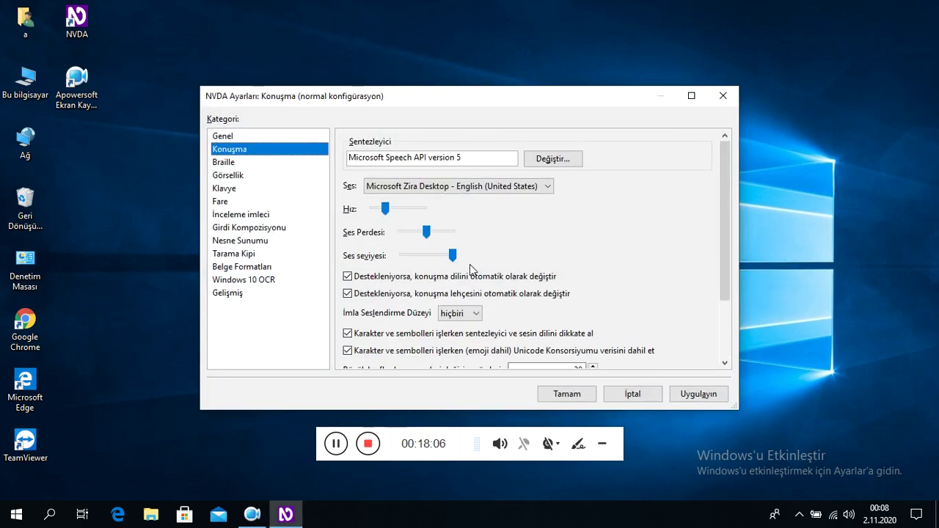
key("Tab")
key("Tab")
key("Tab")
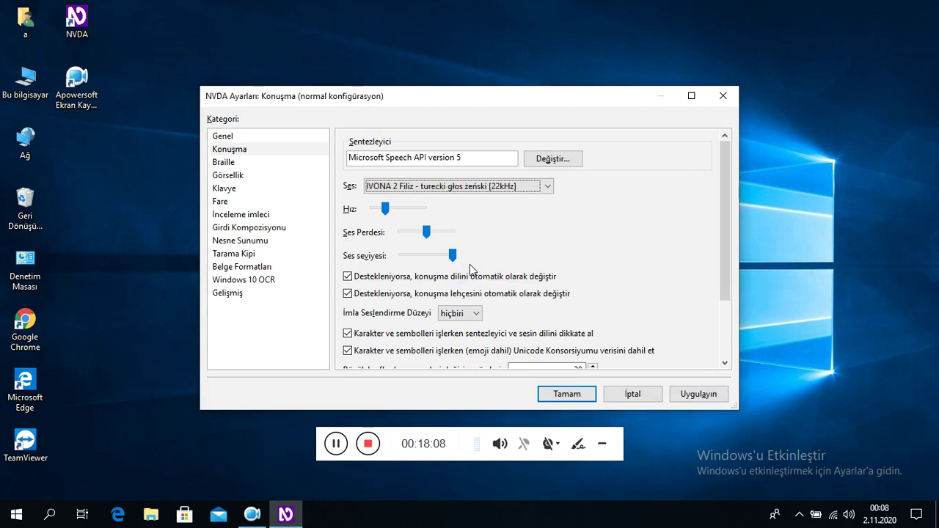
key("ctrl+insert+Up")
key("Tab")
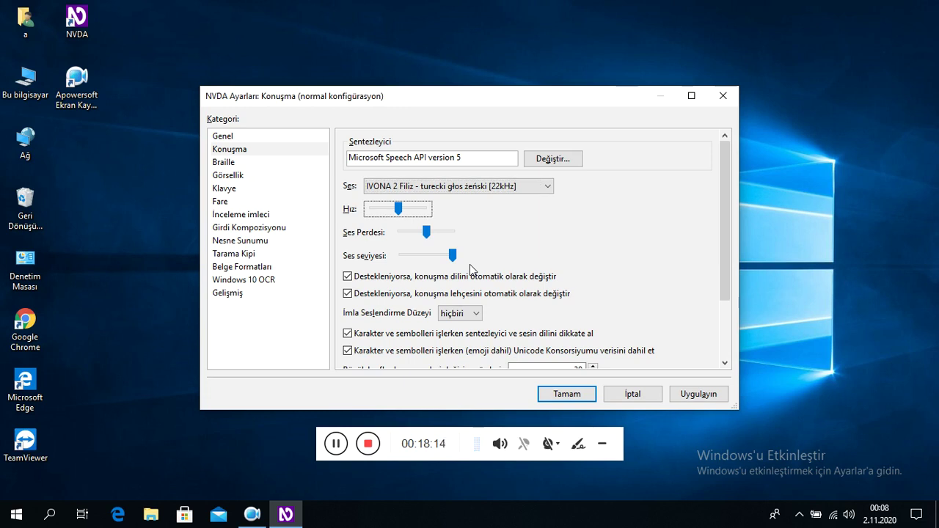
Review the remaining Konuşma options with the IVONA 2 Filiz voice, from pitch and volume through the capital-letter and spelling options.
key("Tab")
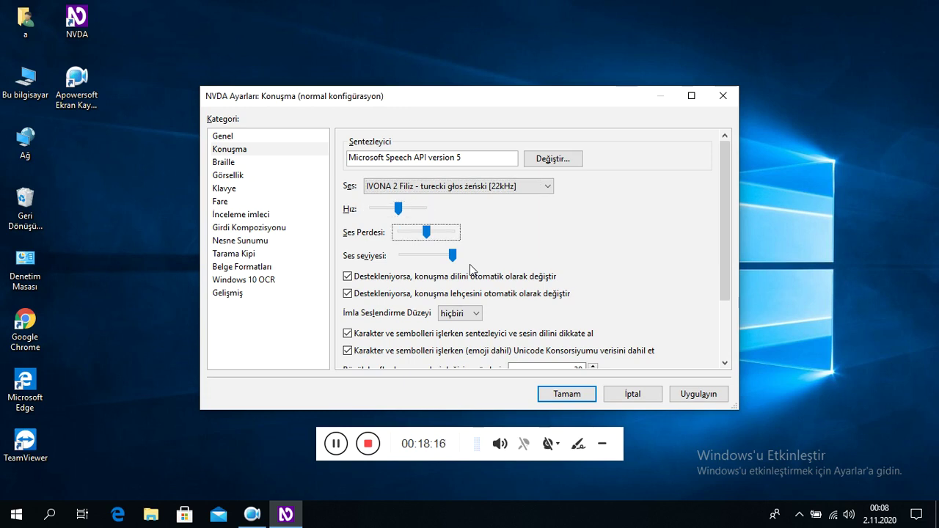
key("Tab")
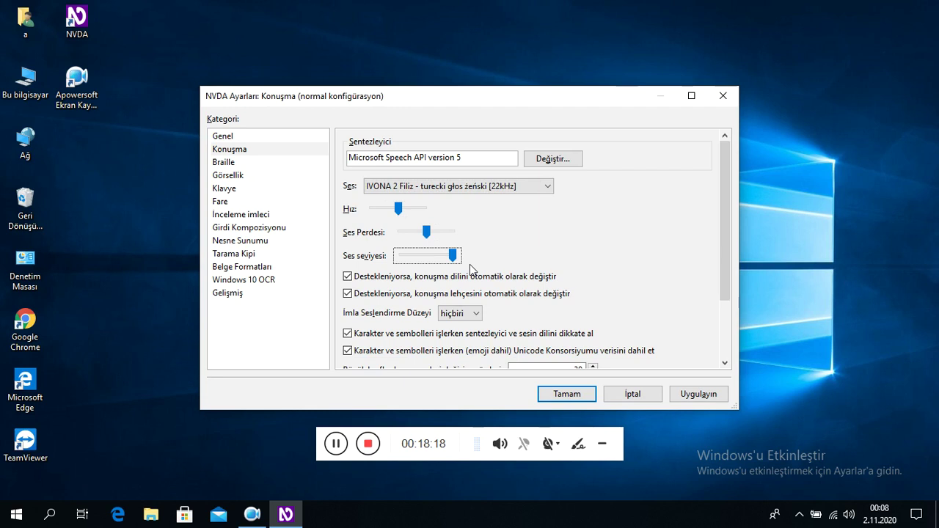
key("Tab")
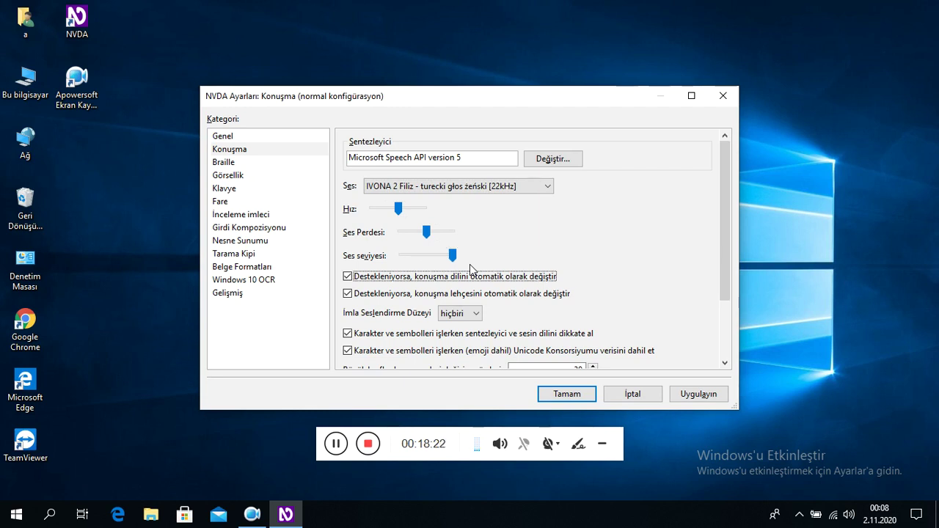
key("Tab")
key("Tab")
key("Tab")
key("Tab")
key("Tab")
key("Tab")
key("Tab")
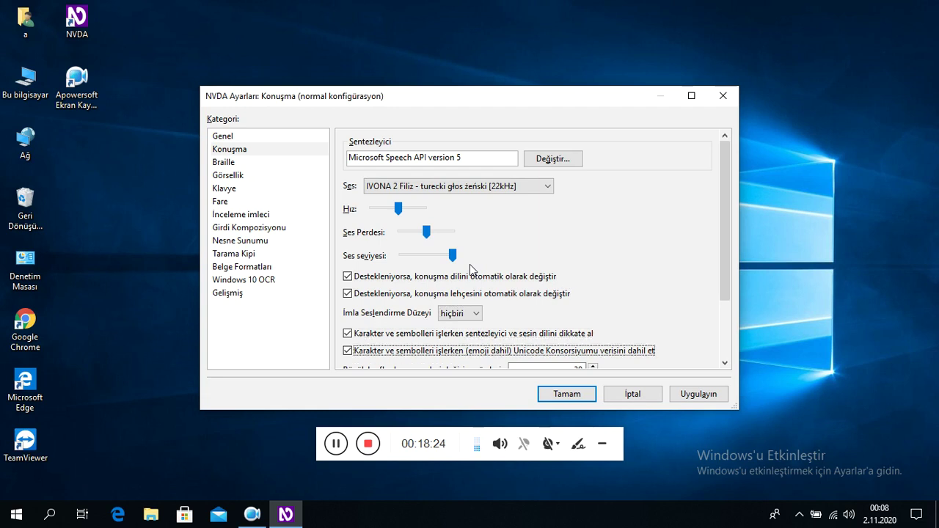
key("Tab")
key("Tab")
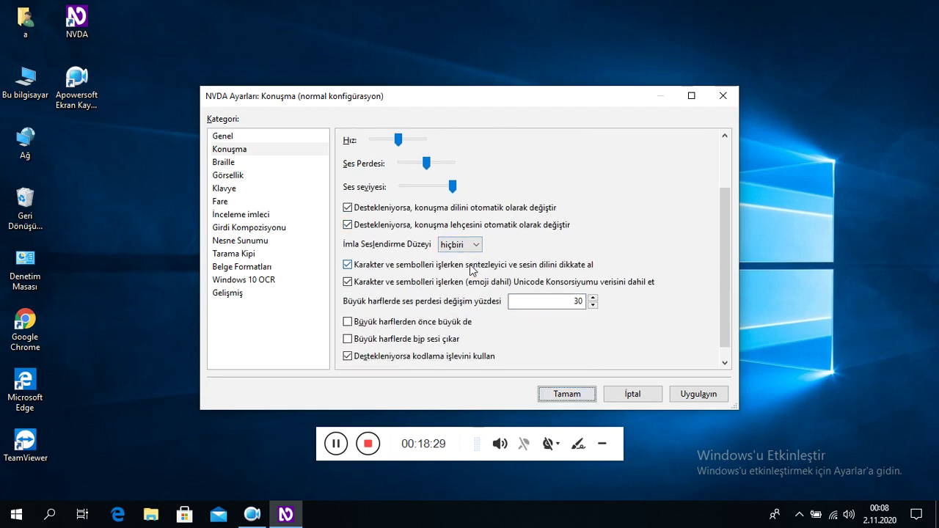
key("Tab")
key("Tab")
key("Tab")
key("Tab")
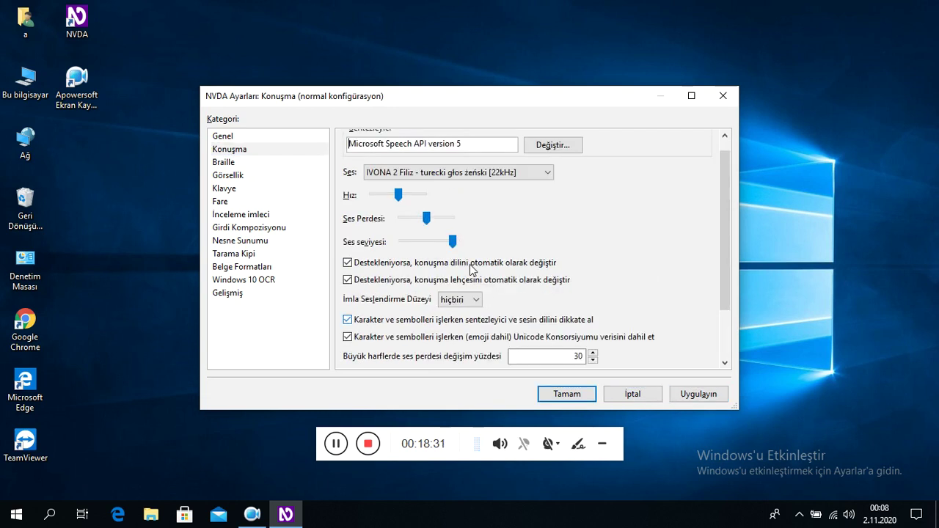
Try to set the NVDA voice to VE_Turkish_Cem_22kHz and save the settings.
key("Tab")
key("Tab")
key("Down")
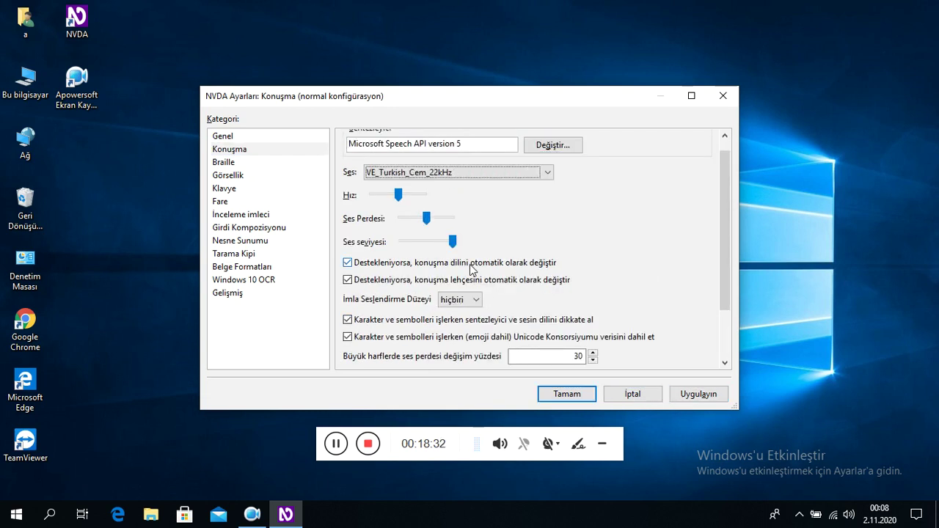
key("Tab")
key("Tab")
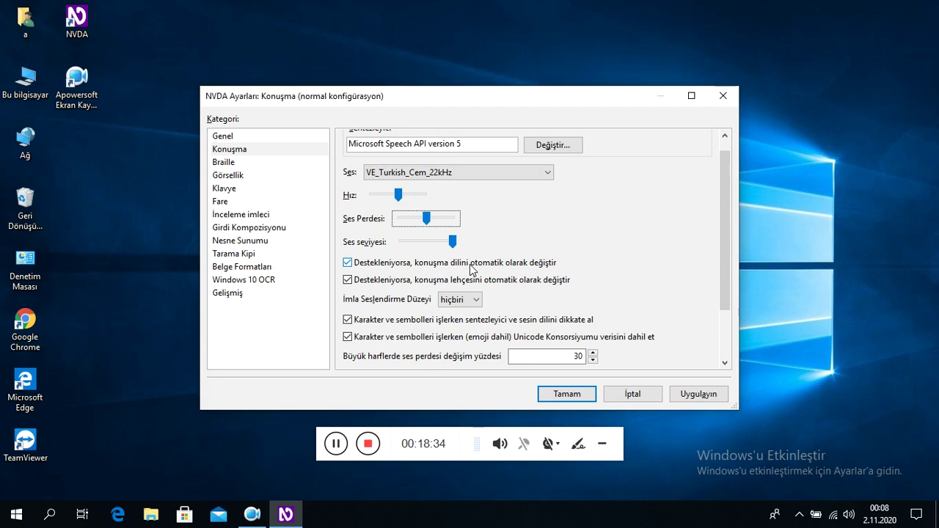
key("Return")
In the NVDA Konuşma settings, switch the synthesizer to Microsoft Speech API version 4 and the voice to Ceren (Turkish) SAPI4 22kHz - Infovox Desktop Standard.
key("insert+n")
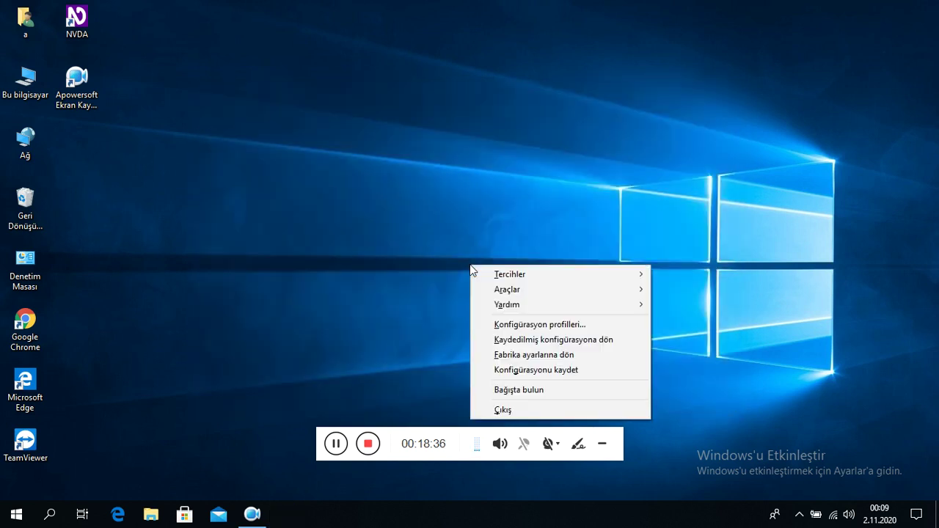
key("Down")
key("Right")
key("Return")
key("Down")
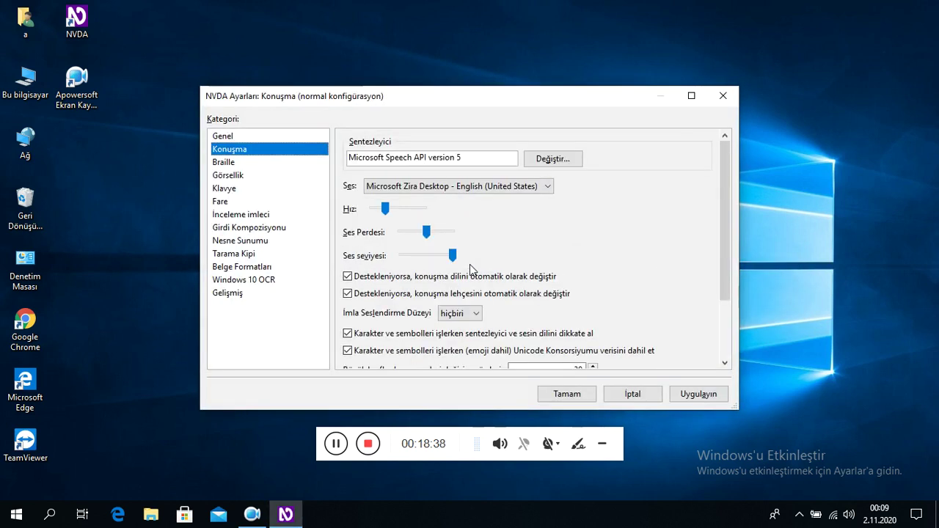
key("insert+ctrl+s")
key("Up")
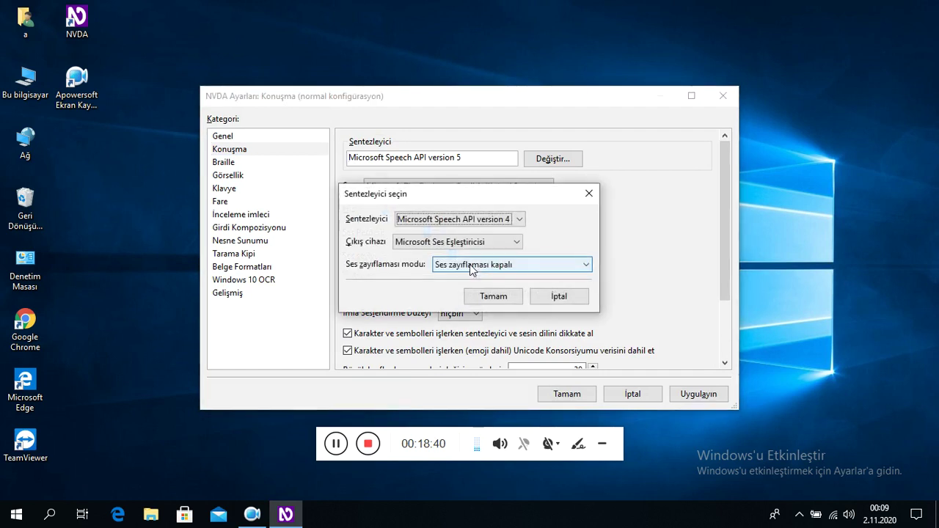
key("Return")
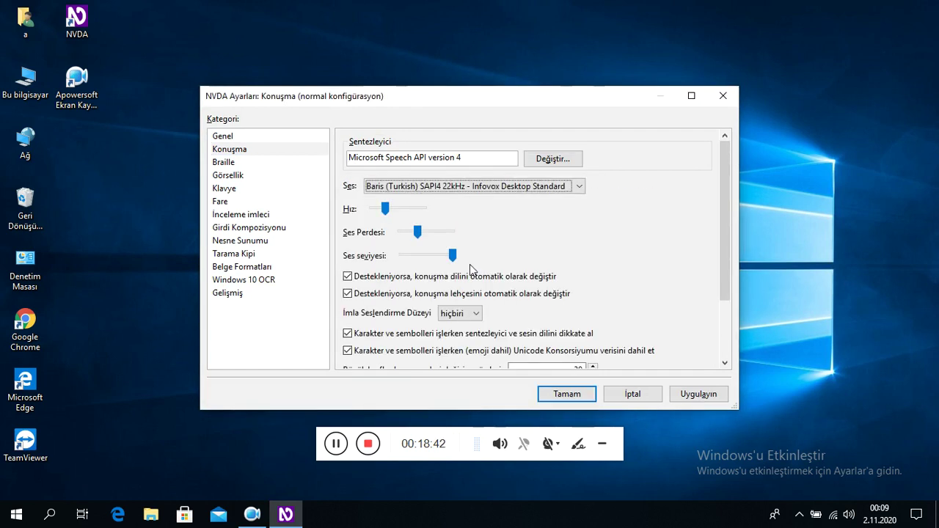
key("Down")
Examine the Konuşma options for the Ceren voice, including rate, pitch, volume, automatic language switching and capital-letter handling.
key("Tab")
key("Tab")
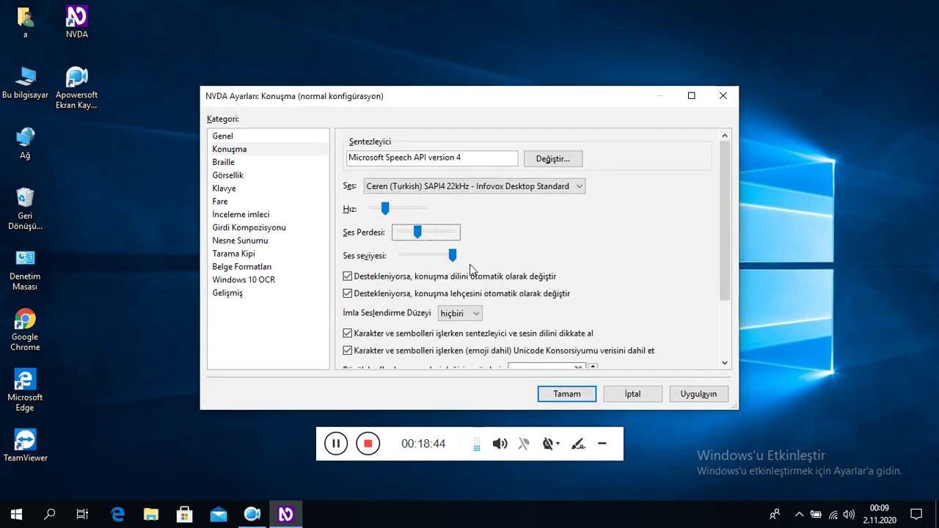
key("Tab")
key("Tab")
key("Tab")
key("Tab")
key("Tab")
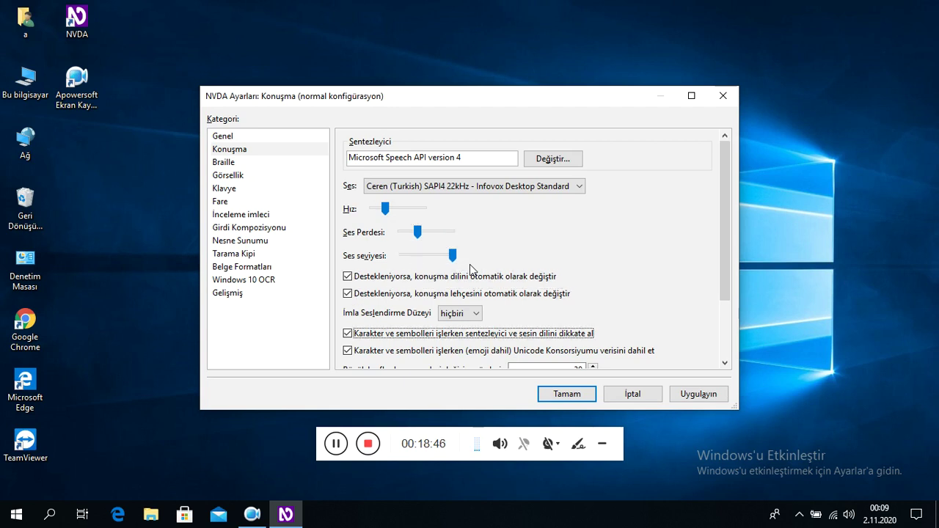
key("Tab")
key("Tab")
key("Tab")
key("Tab")
key("Tab")
key("Tab")
key("Tab")
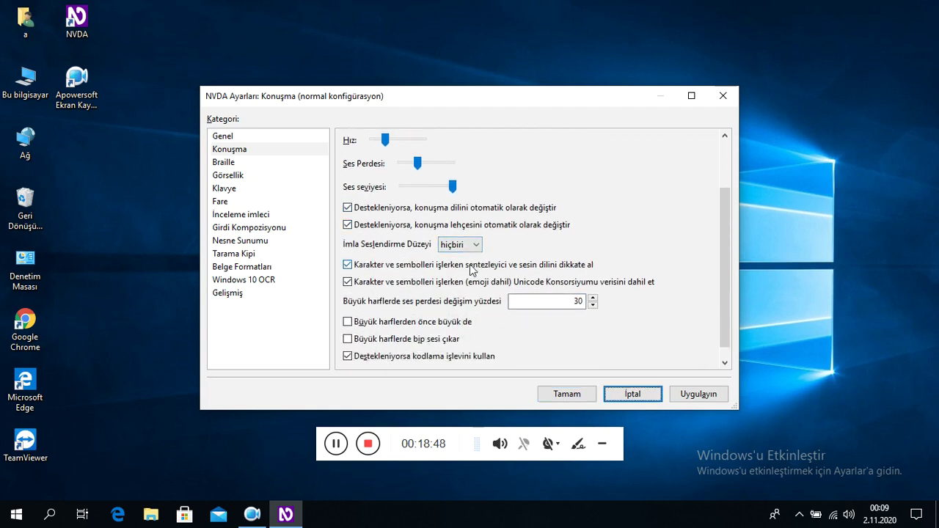
key("Tab")
key("Tab")
key("Tab")
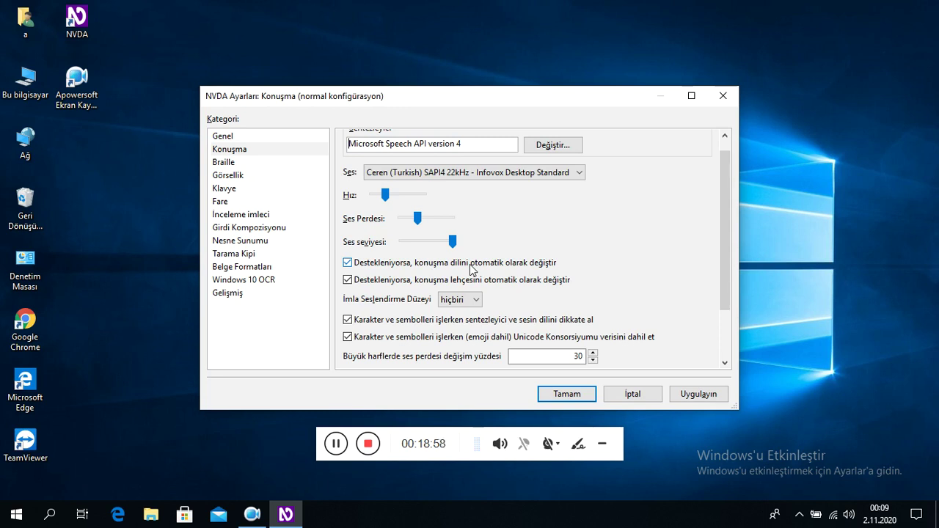
key("Tab")
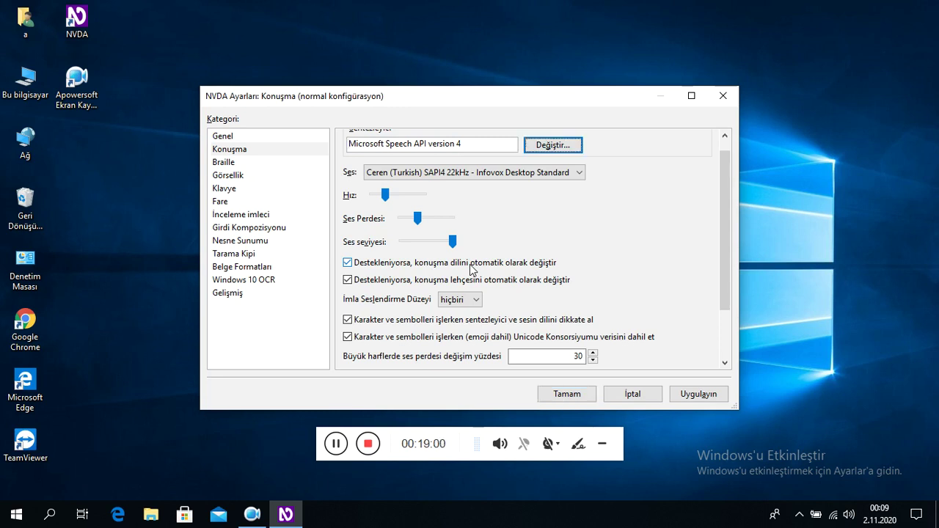
key("Tab")
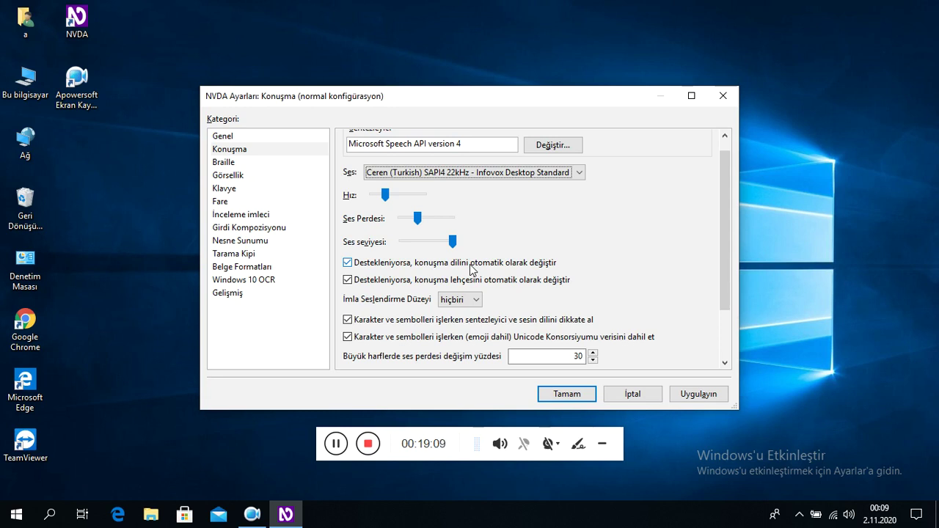
key("Tab")
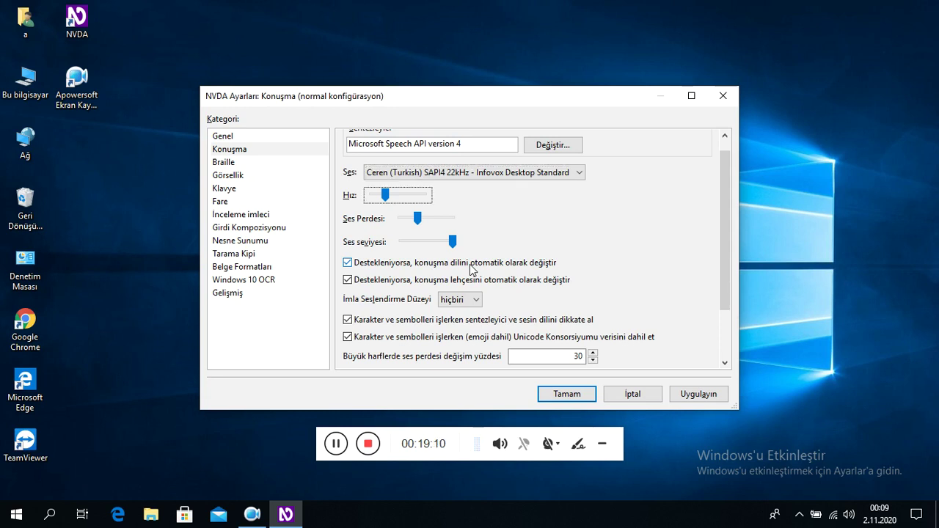
key("Tab")
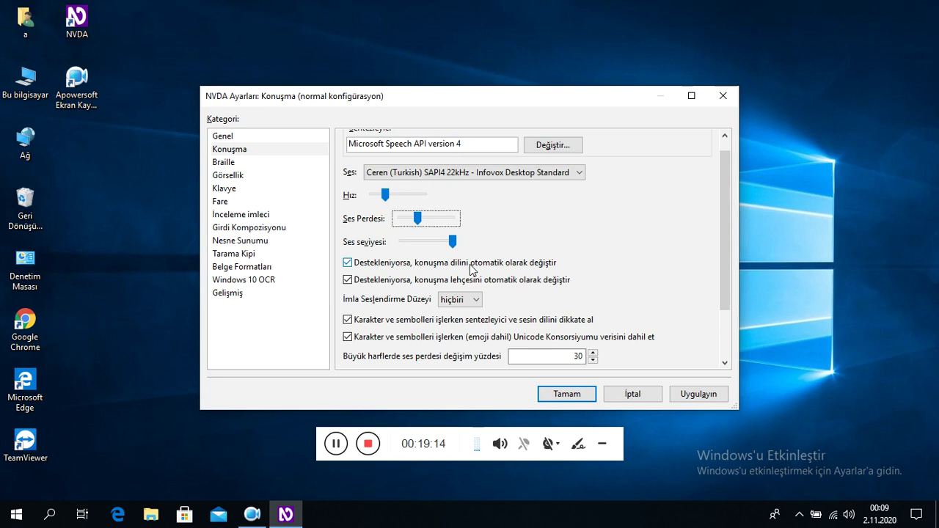
key("Tab")
key("Tab")
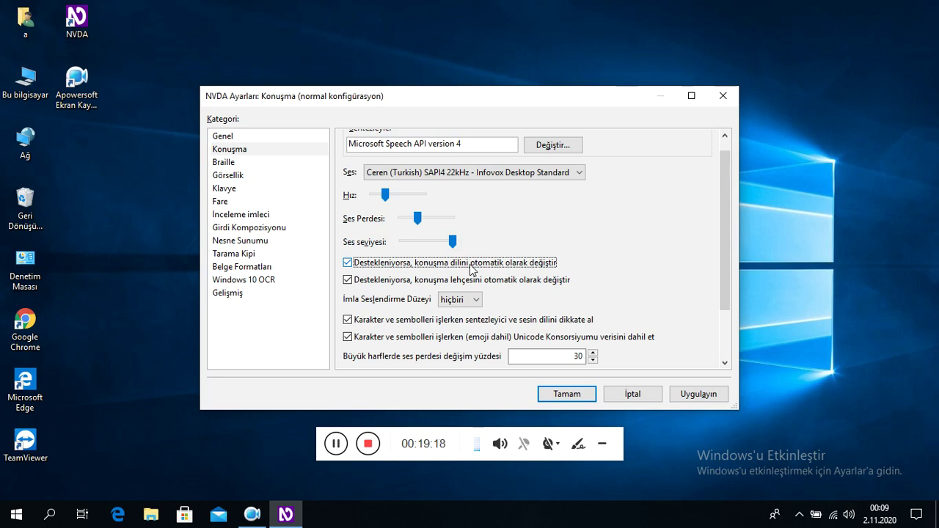
Review the remaining Konuşma options for the Ceren voice, from dialect switching and punctuation level through the beep and spelling options, and close the settings.
key("Tab")
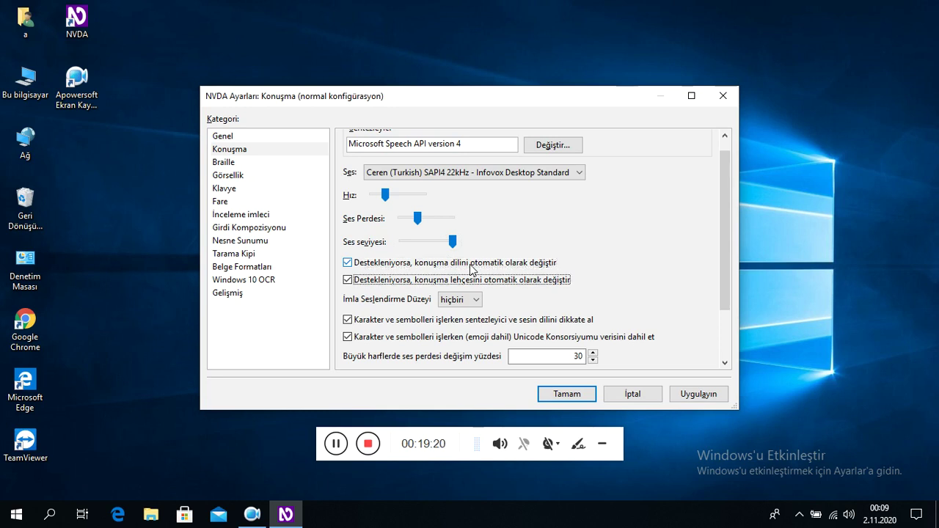
key("Tab")
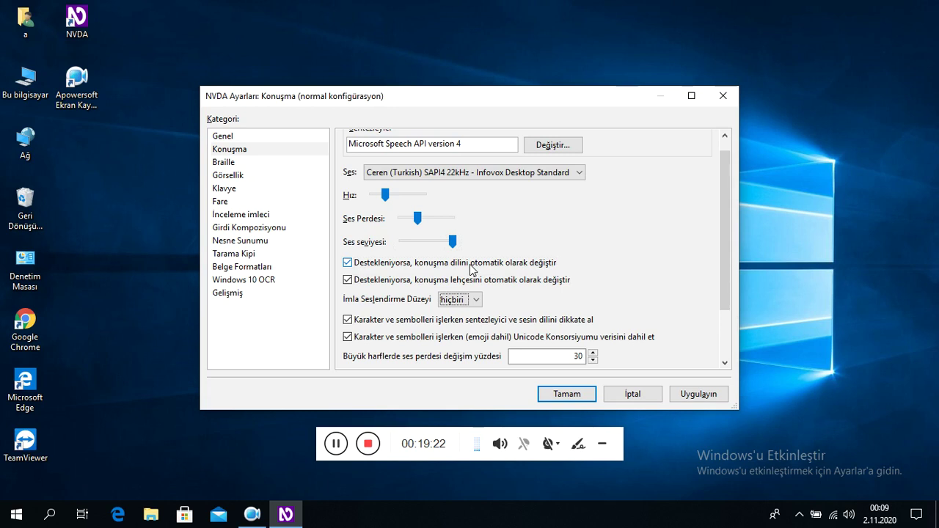
key("Tab")
key("Tab")
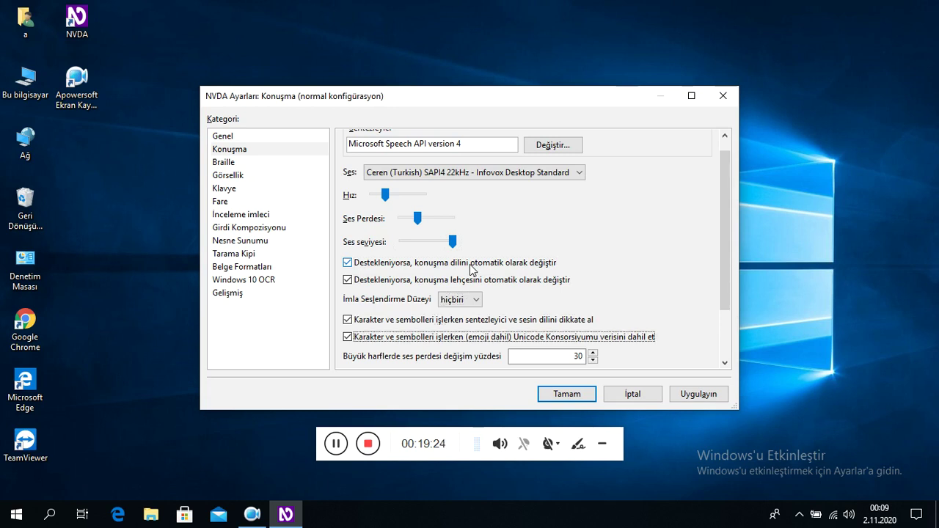
key("Tab")
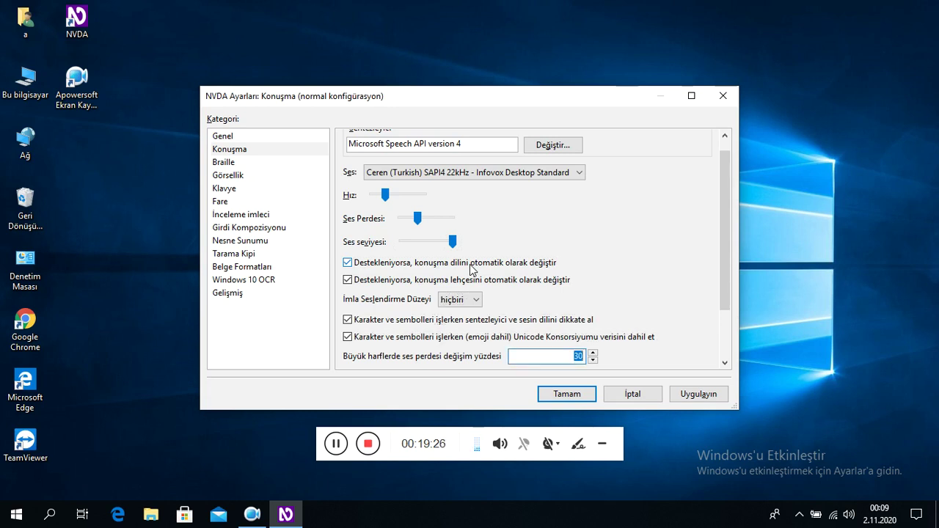
key("Tab")
key("Tab")
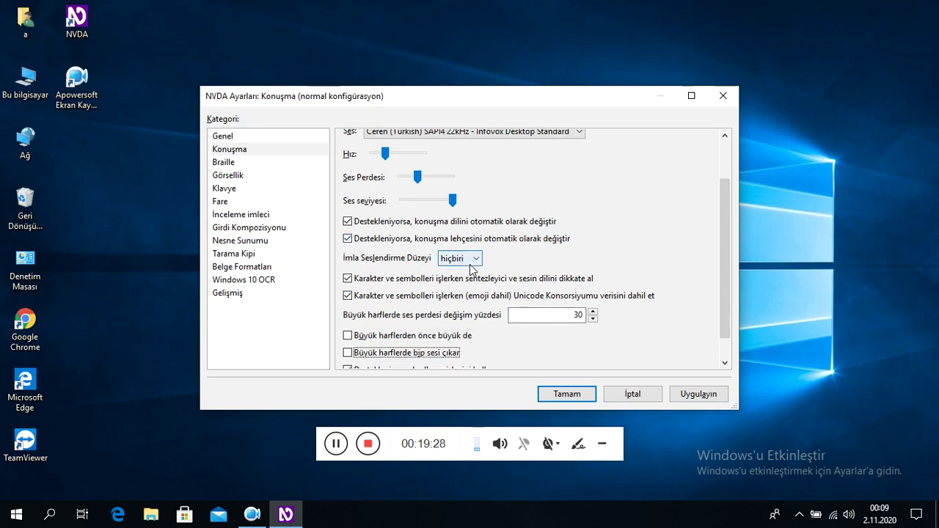
key("Tab")
key("Tab")
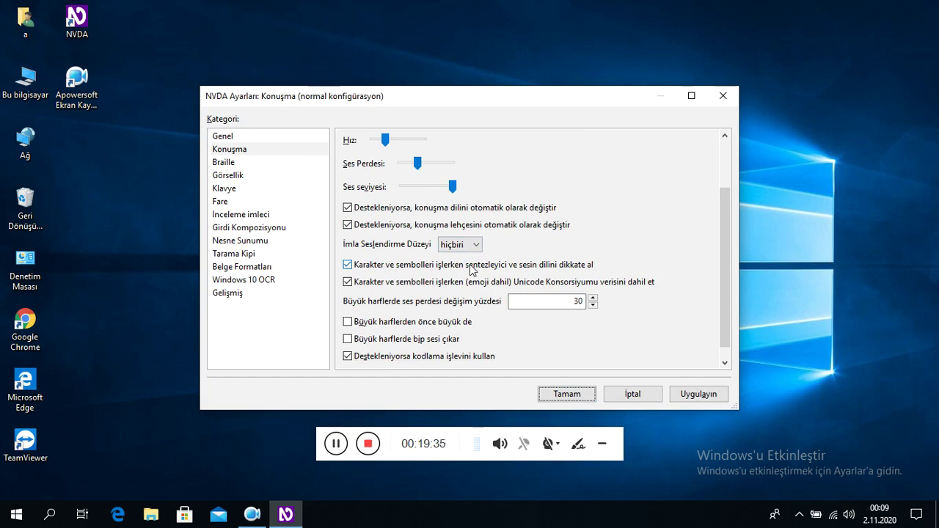
key("Tab")
key("Tab")
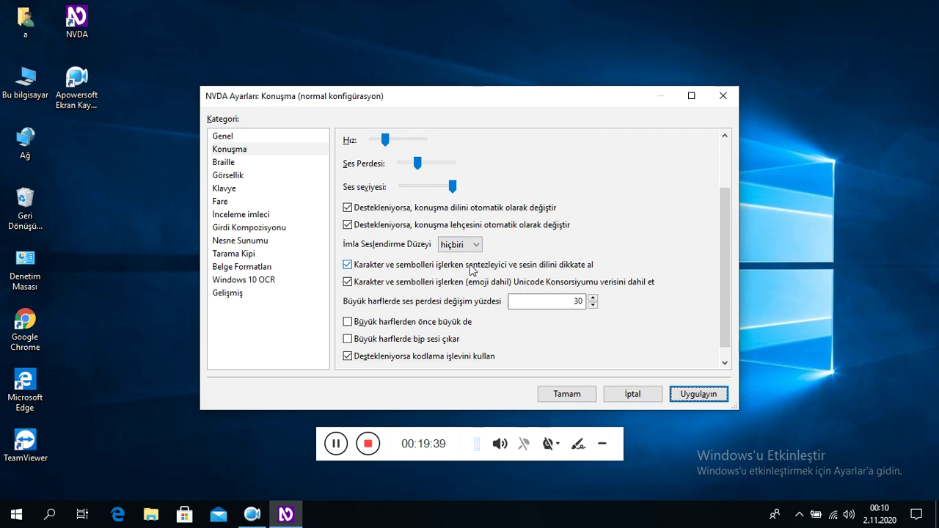
key("Escape")
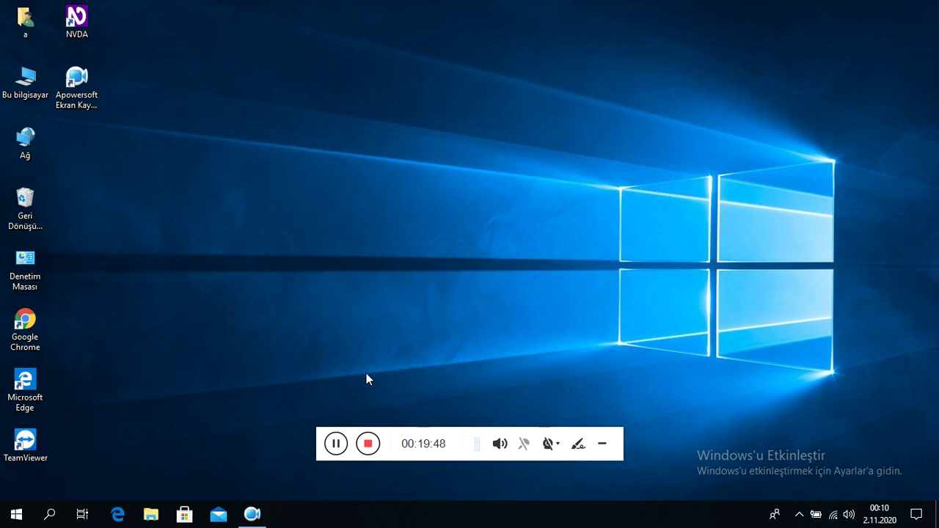
left_click(376, 433)
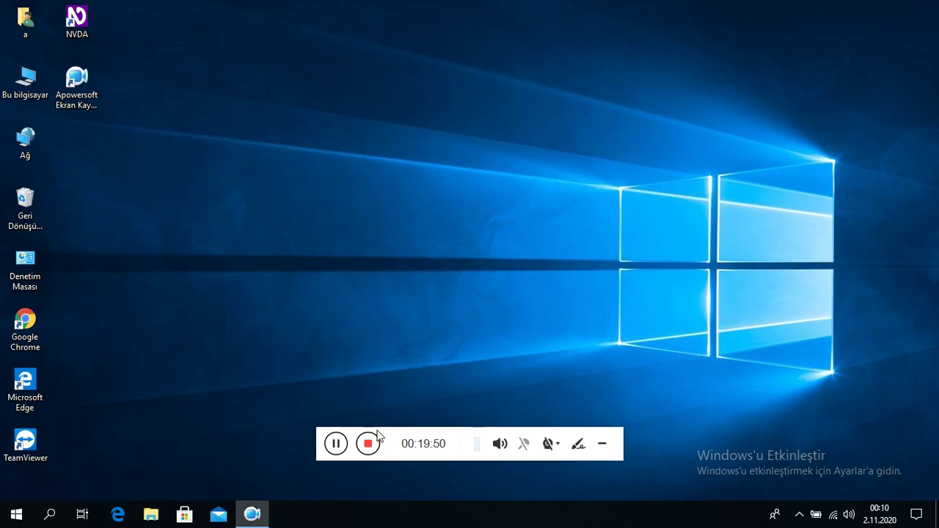
right_click(379, 415)
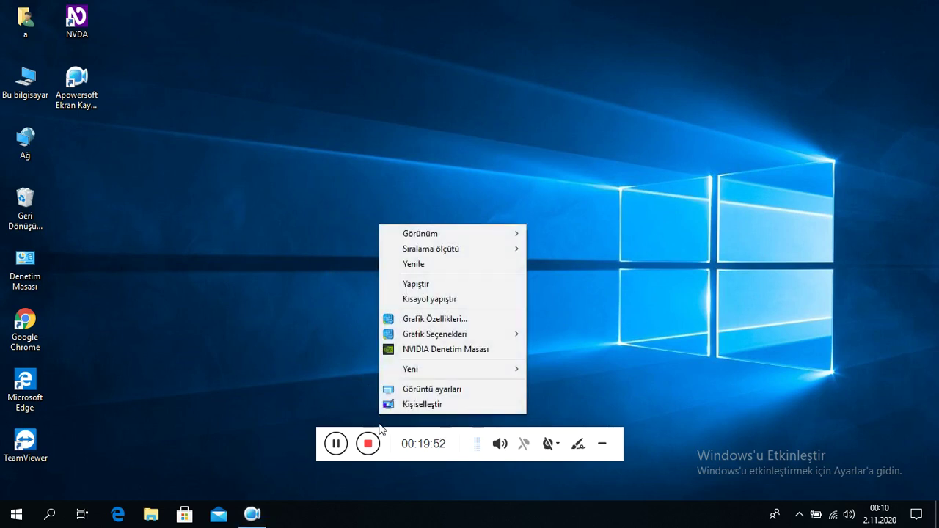
left_click(369, 456)
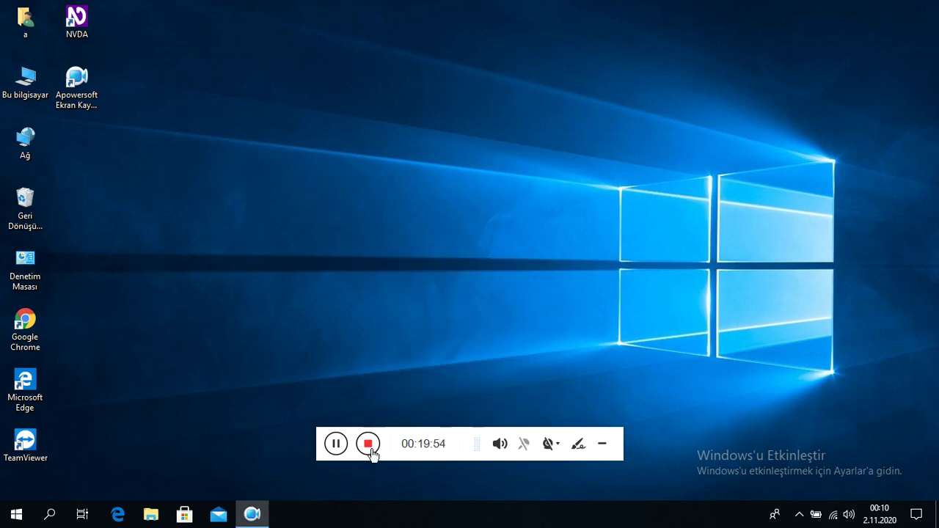